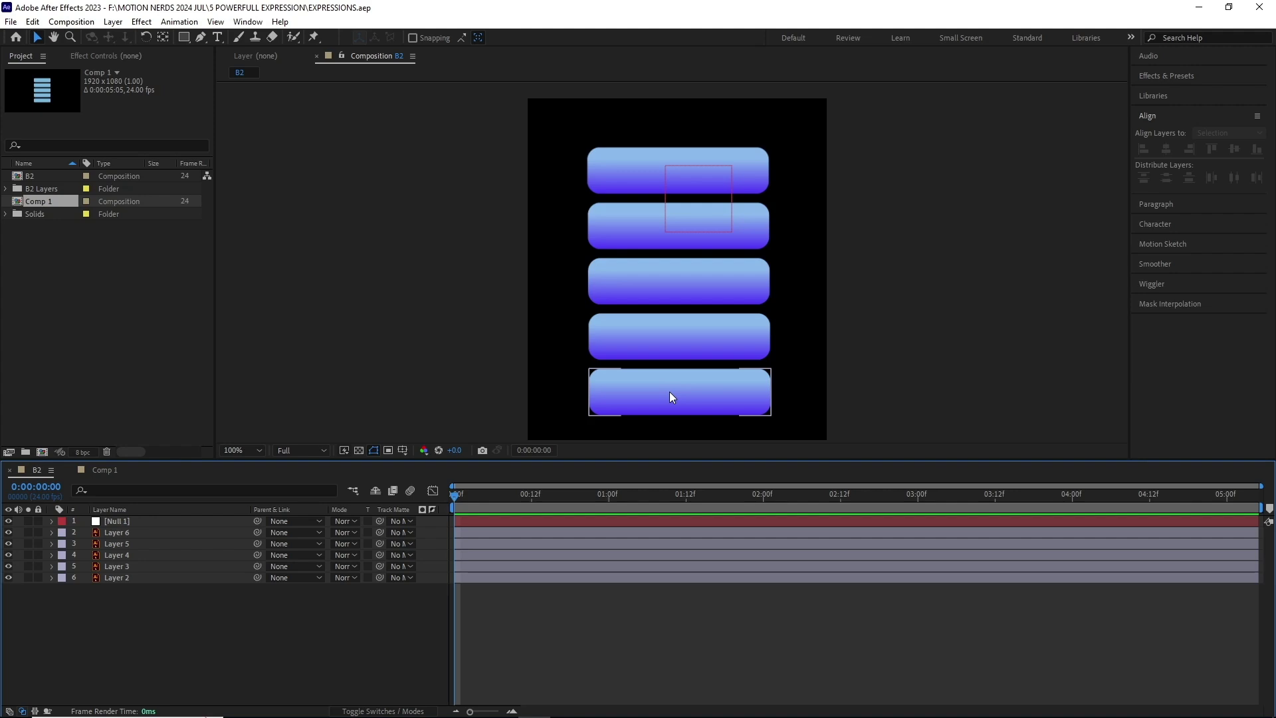
Move Null 1 over the buttons and paste the proximity expression into Layer 6's Scale.
click(143, 521)
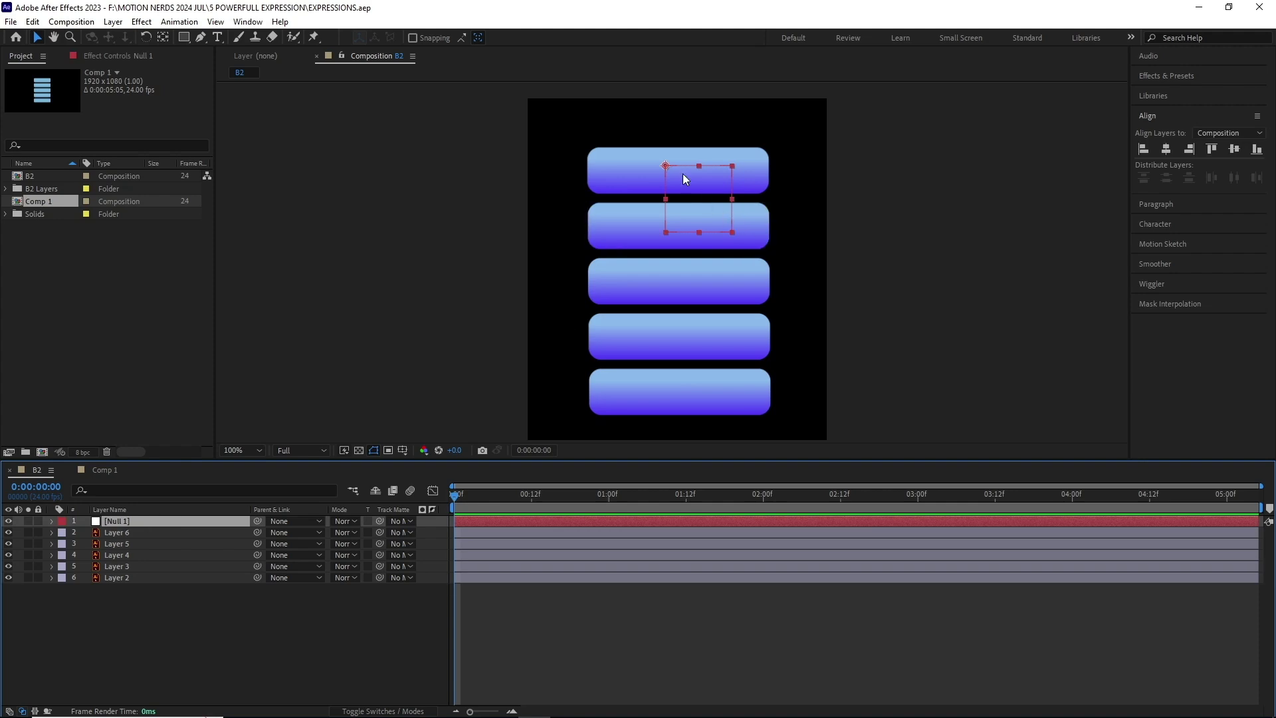
mouse_move(664, 161)
mouse_down()
mouse_move(668, 207)
mouse_move(673, 180)
mouse_up()
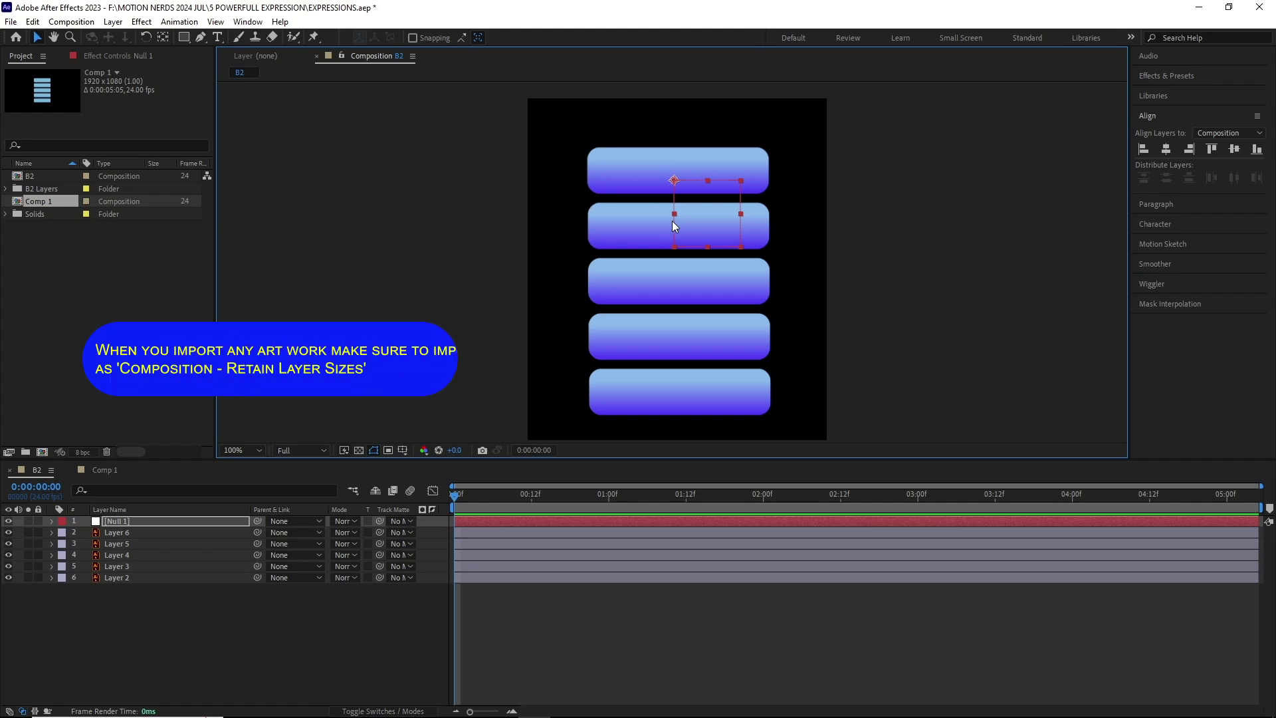
click(678, 184)
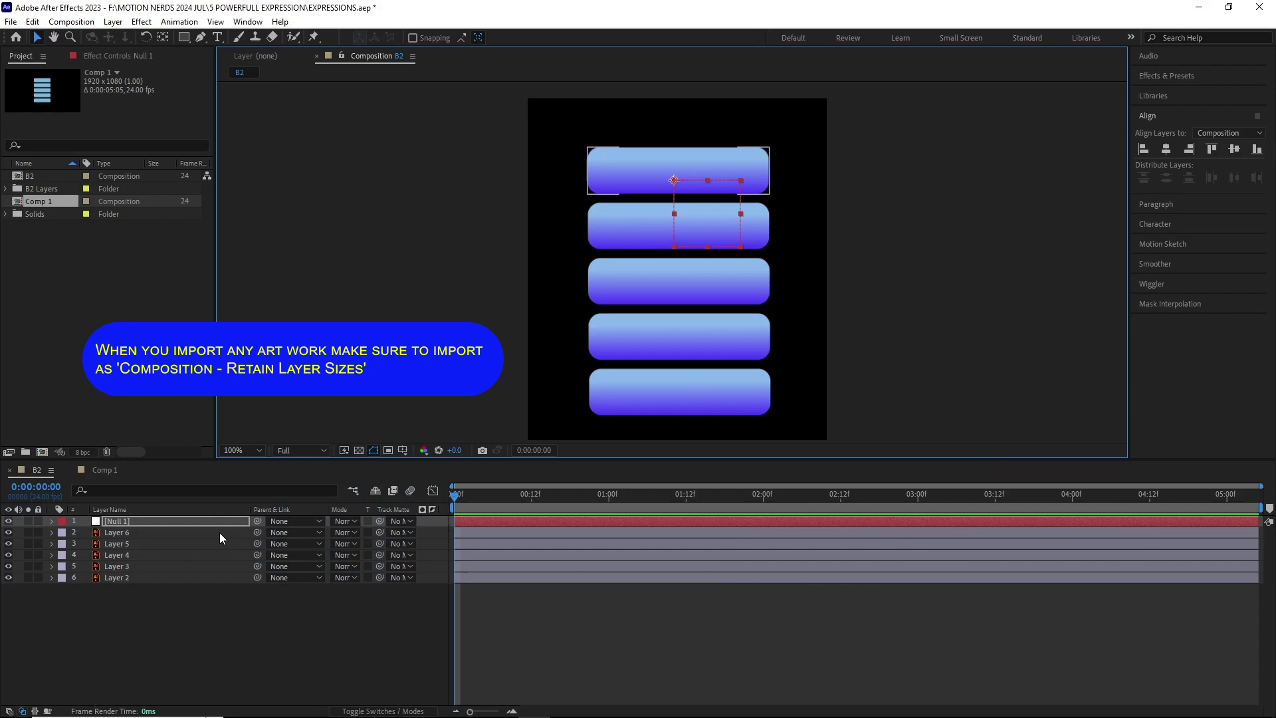
click(149, 537)
key(s)
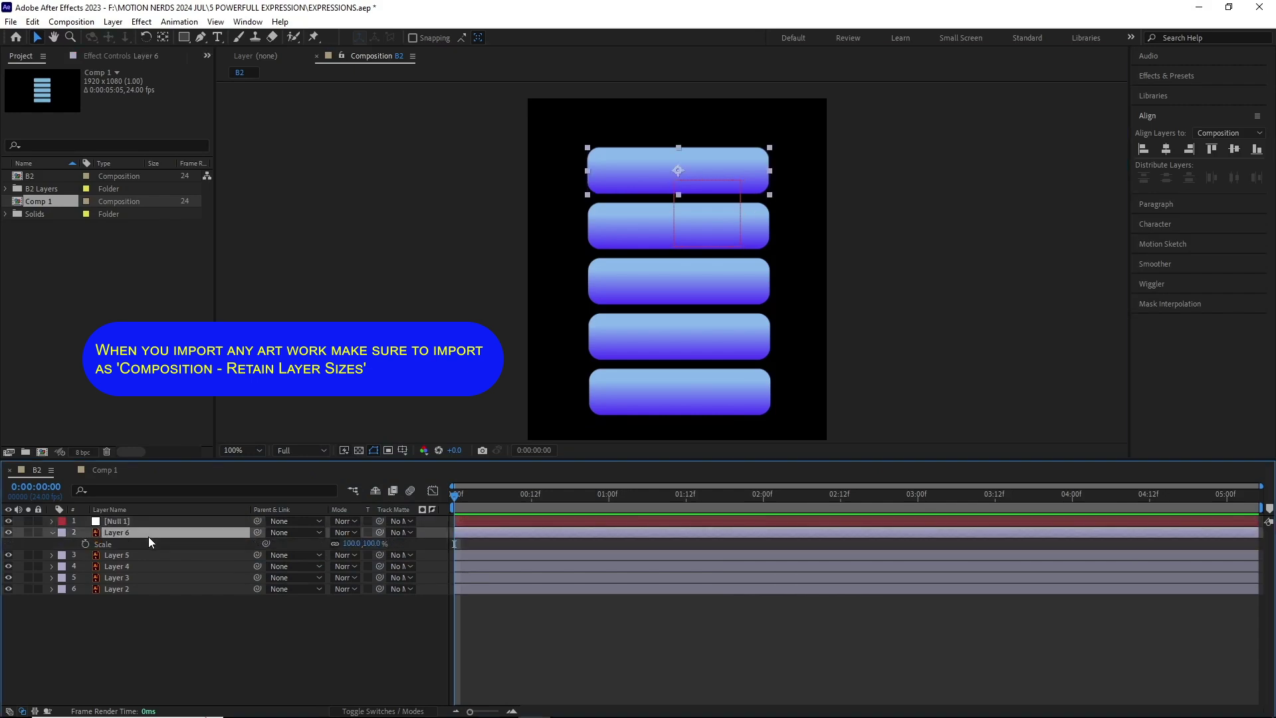
click(114, 544)
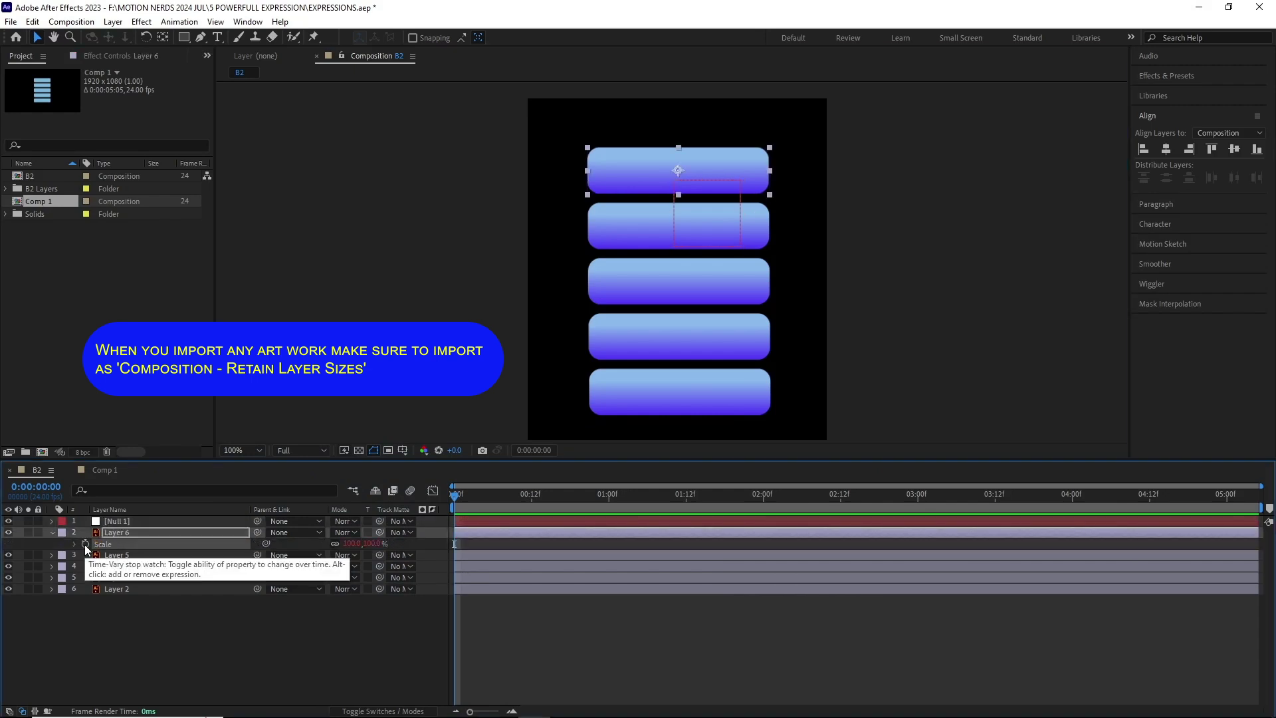
alt+click(85, 544)
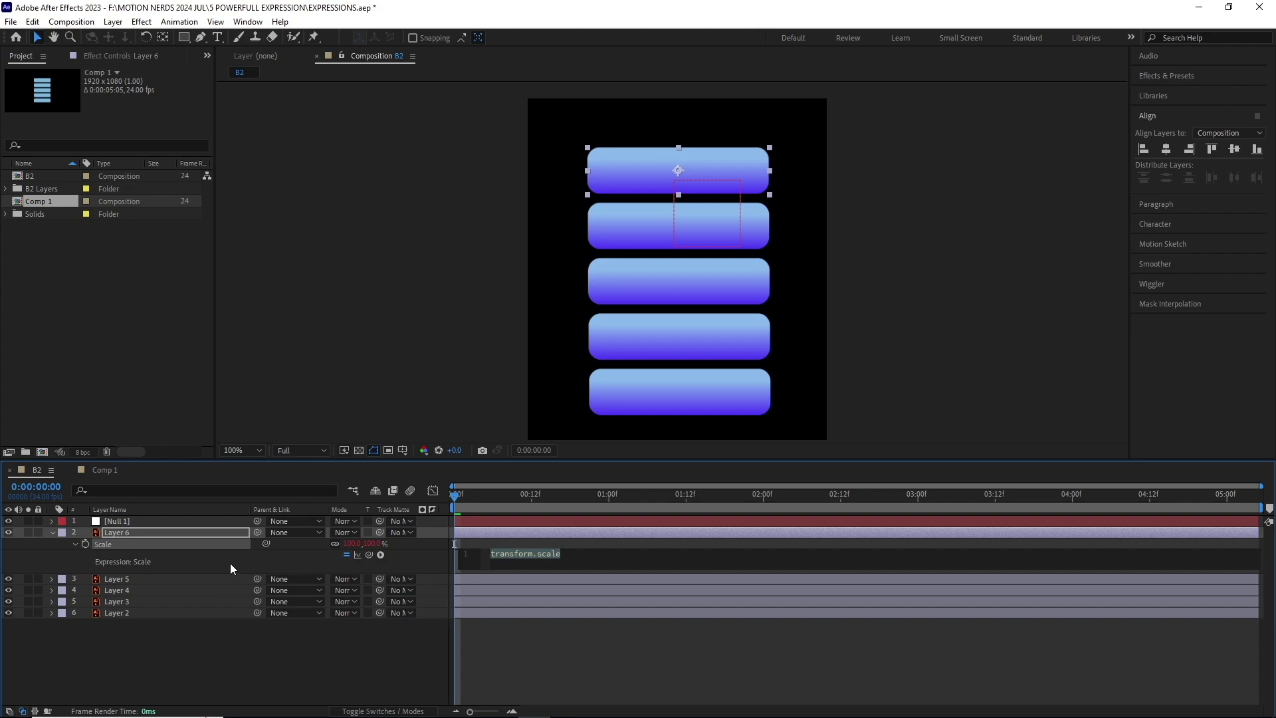
key(ctrl+v)
click(230, 563)
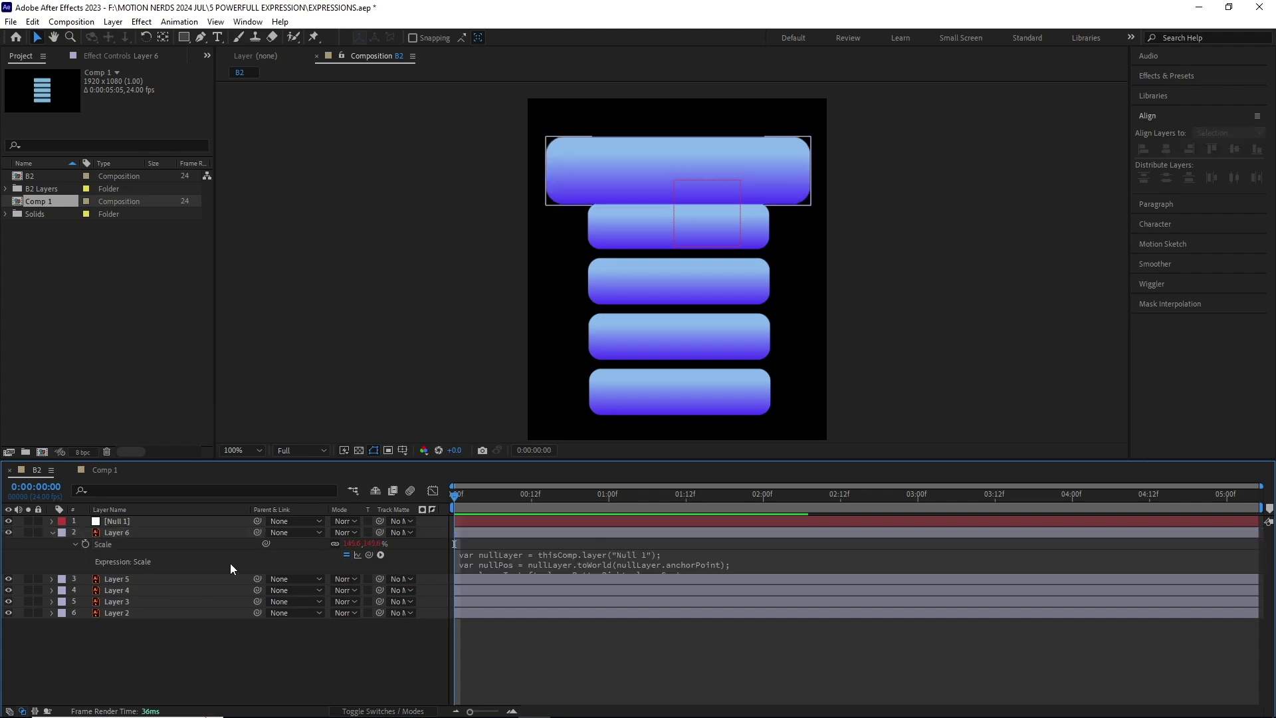
Drag Null 1 down onto the second button.
click(169, 525)
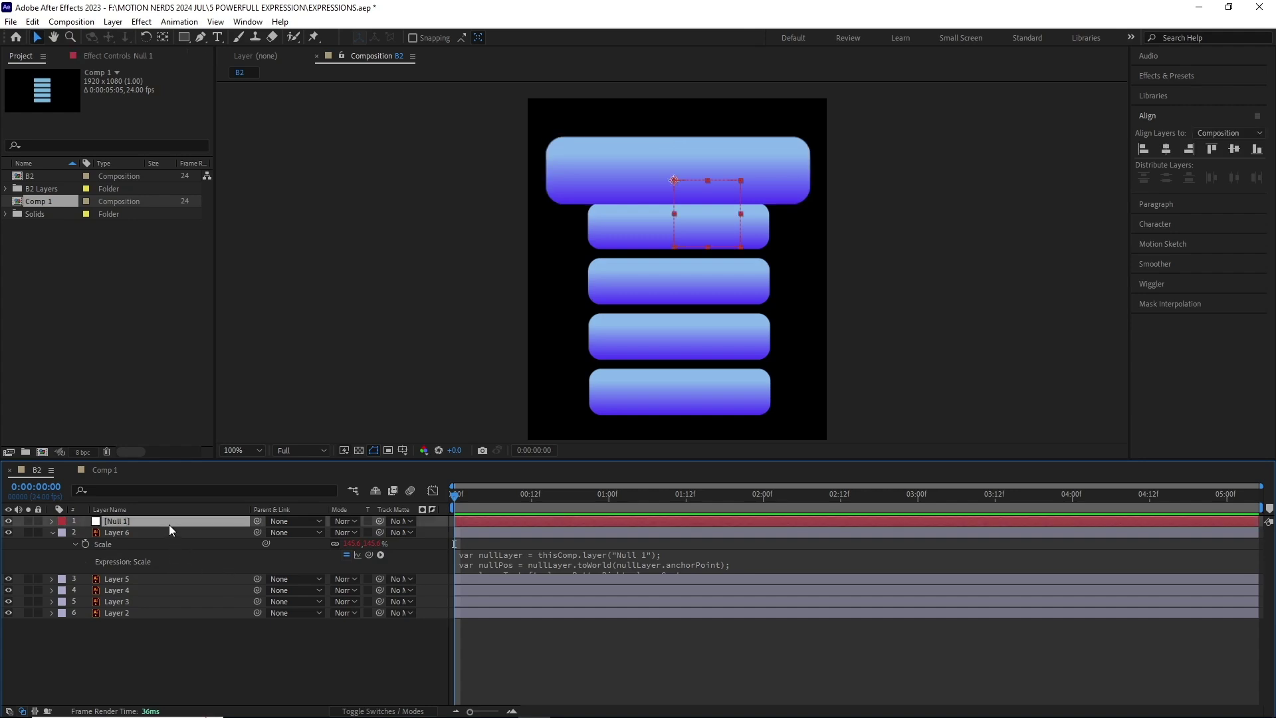
mouse_move(675, 181)
mouse_down()
mouse_move(674, 217)
mouse_move(673, 135)
mouse_move(674, 202)
mouse_move(674, 161)
mouse_up()
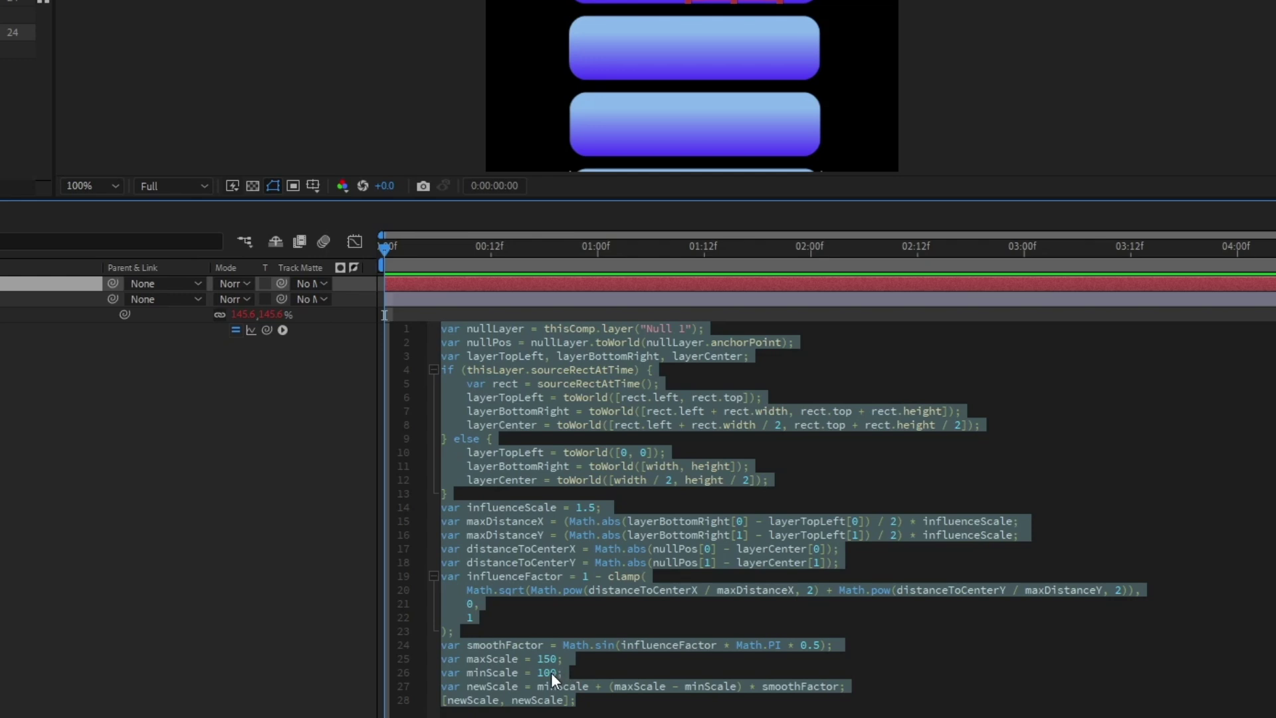
Change maxScale to 50, then copy only Layer 6's scale expression.
double_click(555, 661)
text(50)
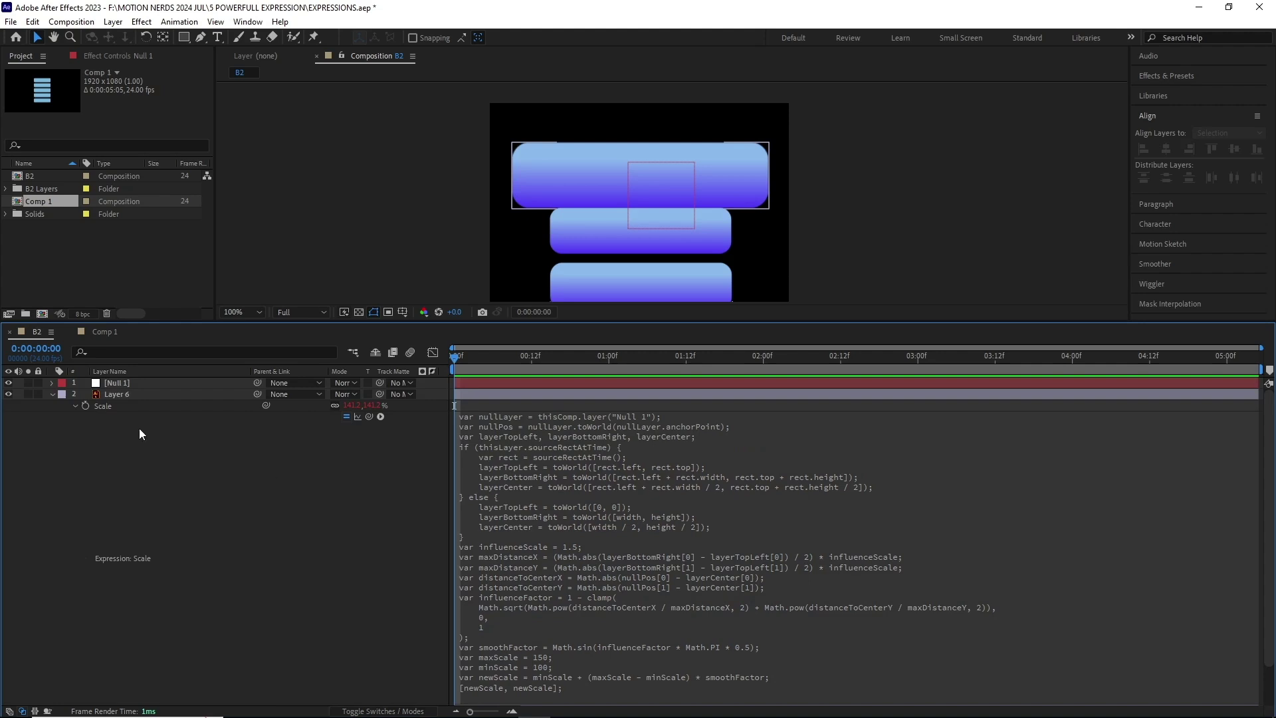
click(121, 394)
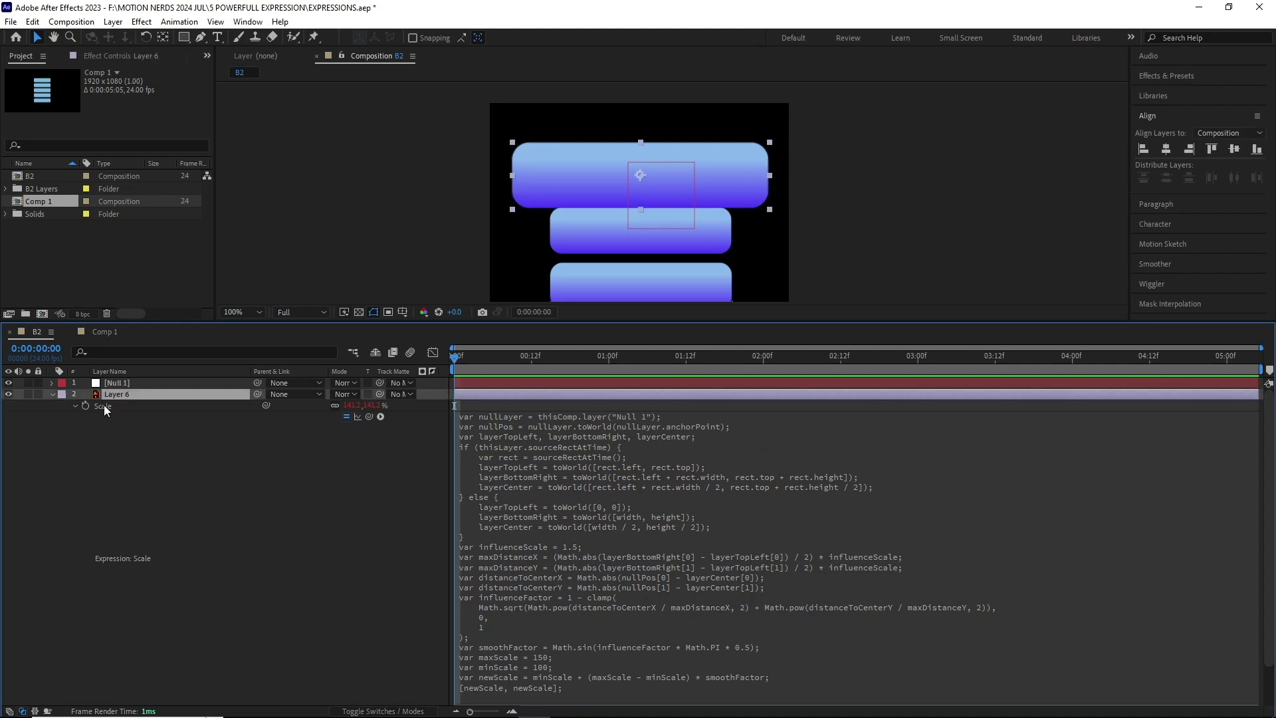
click(32, 22)
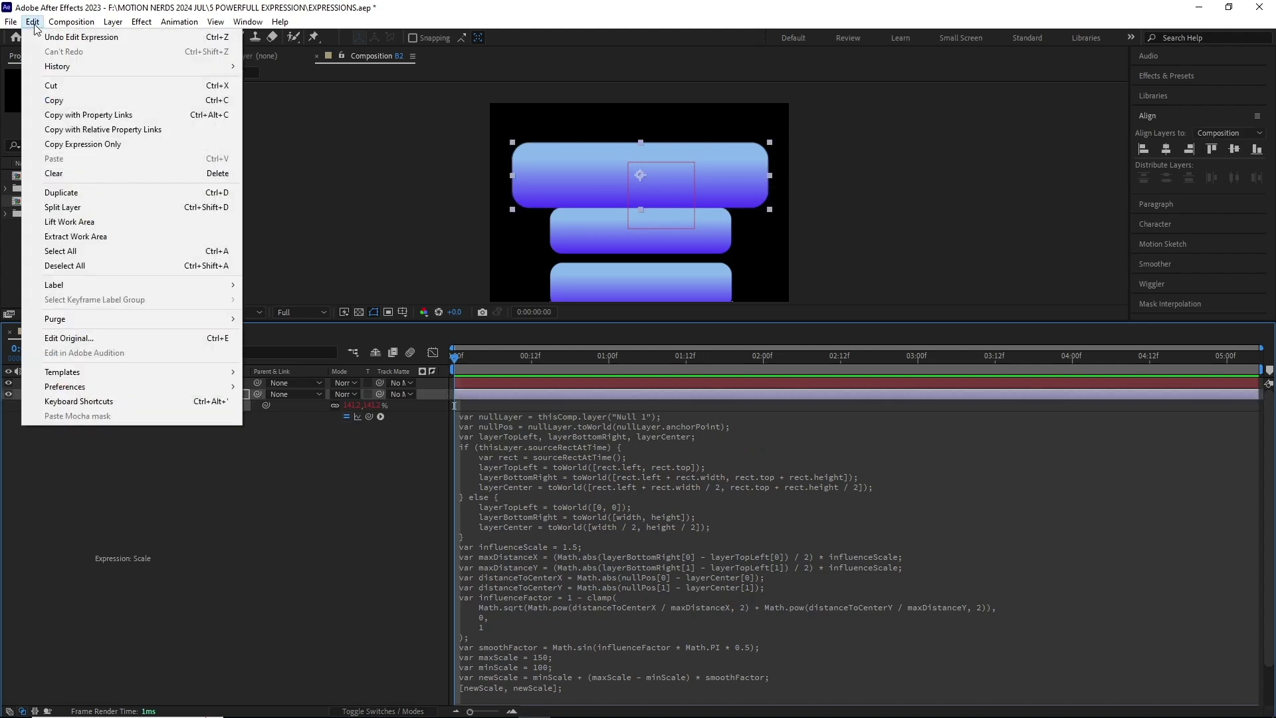
click(99, 145)
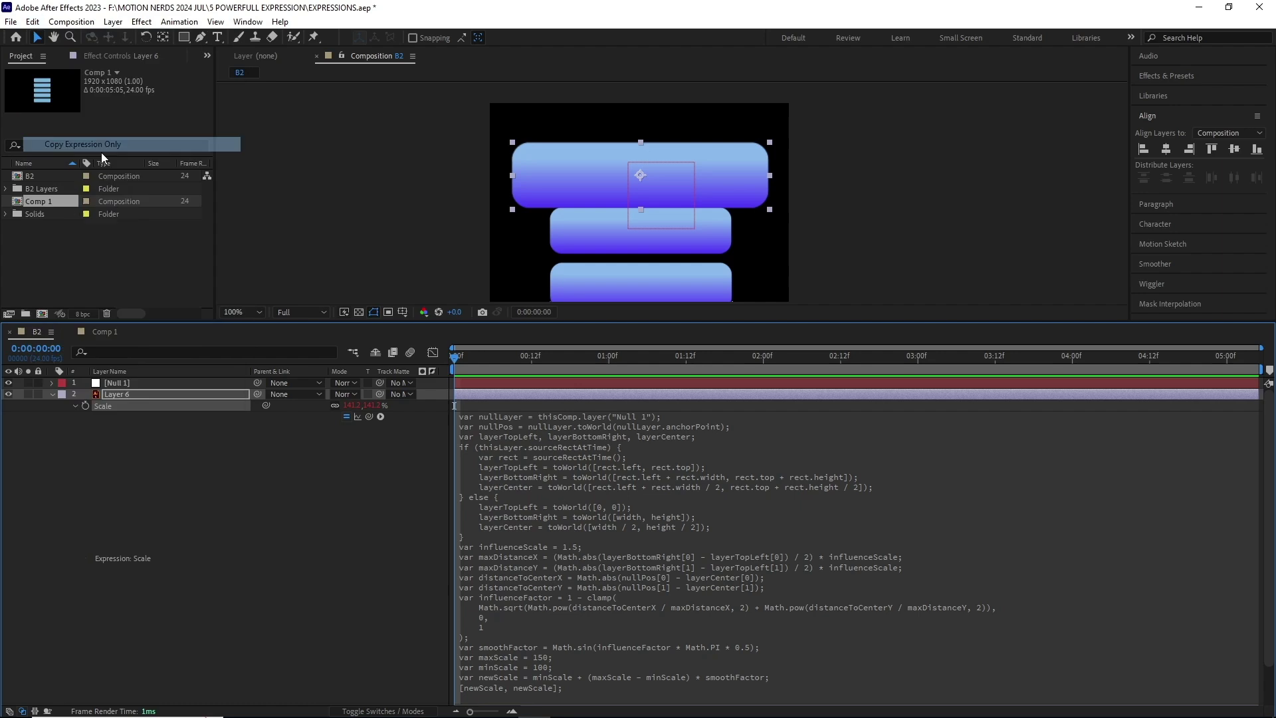
Select Layers 5, 4, 3 and 2.
click(51, 394)
click(128, 405)
shift+click(138, 439)
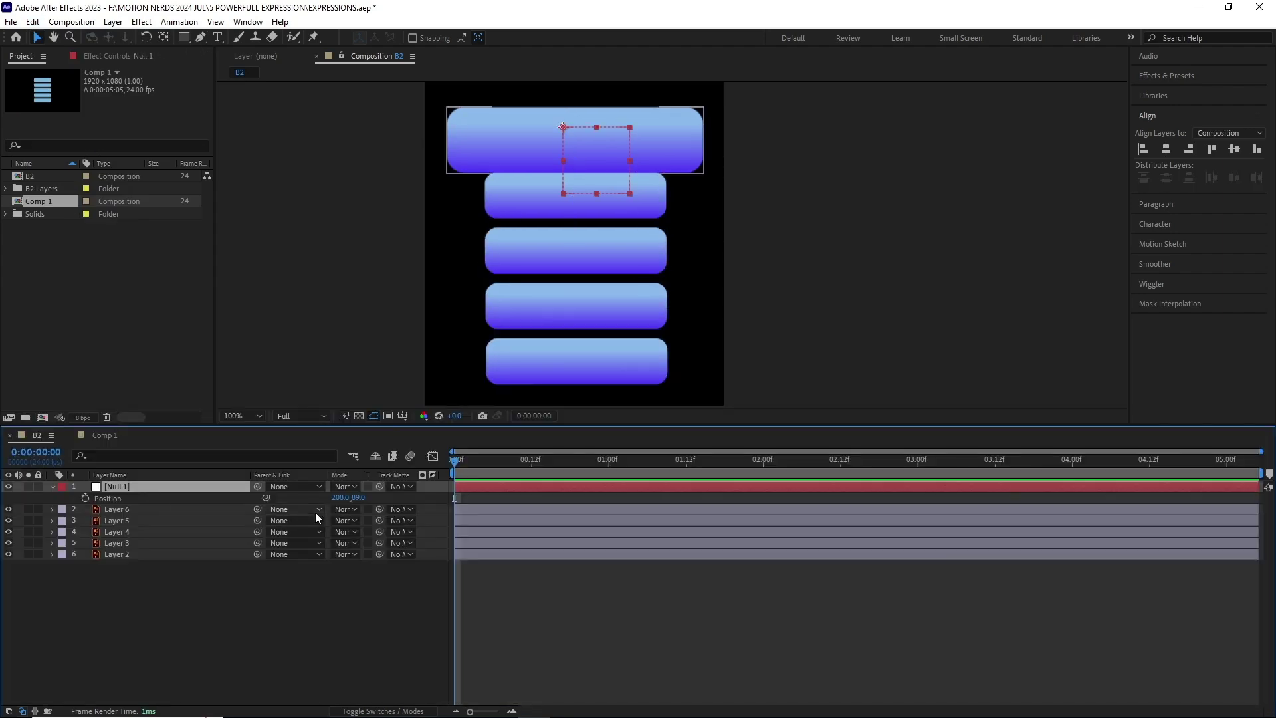
Edit the maxScale value and scrub Null 1 lower over the middle button.
drag(360, 498, 426, 492)
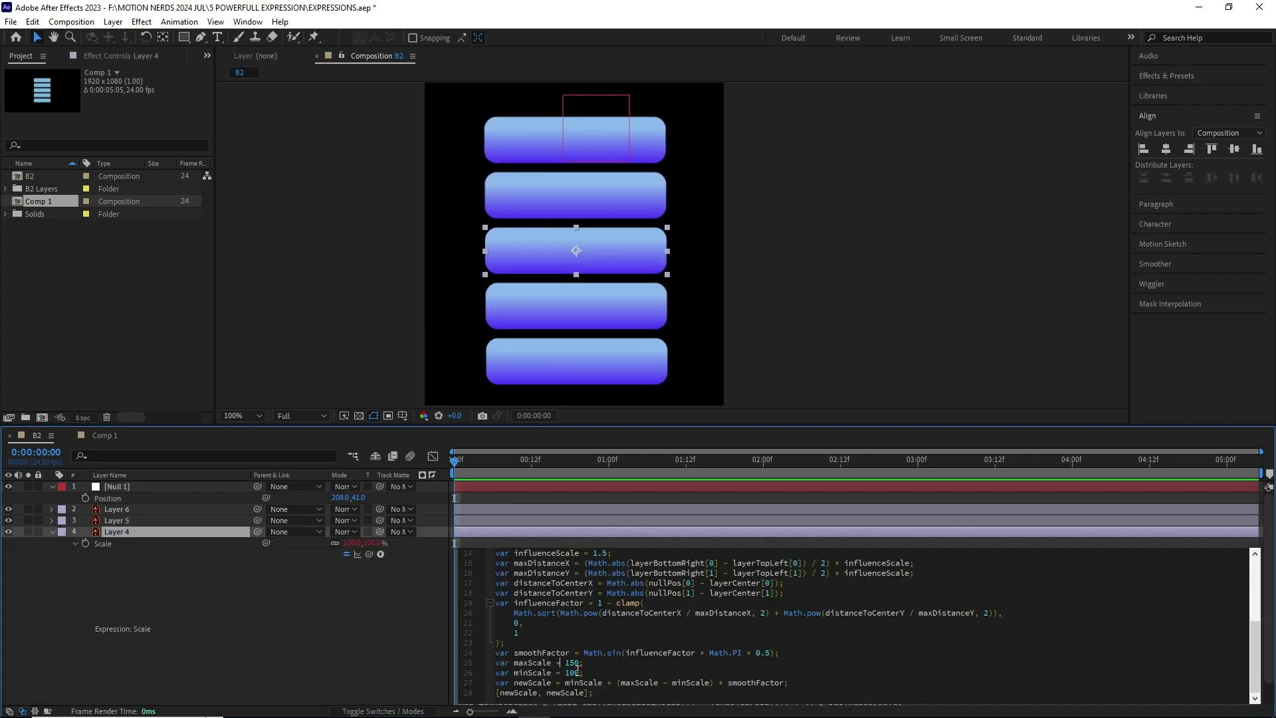
double_click(573, 663)
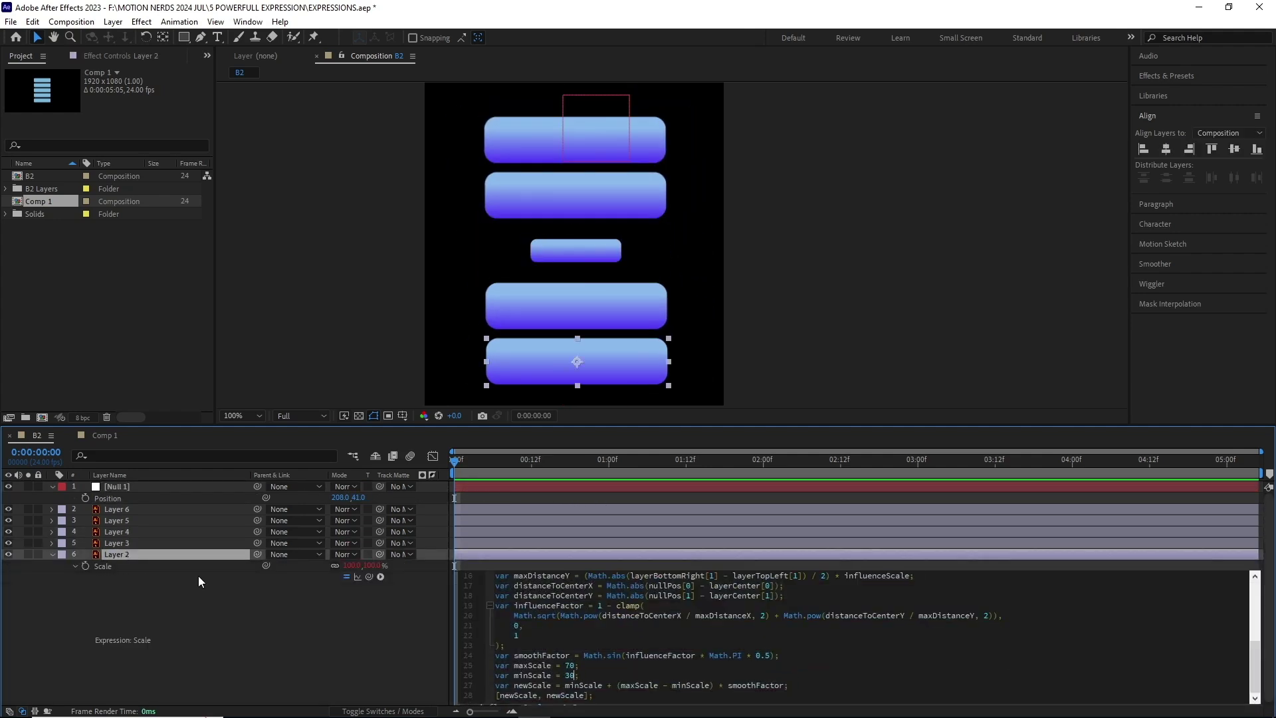
key(ctrl+a)
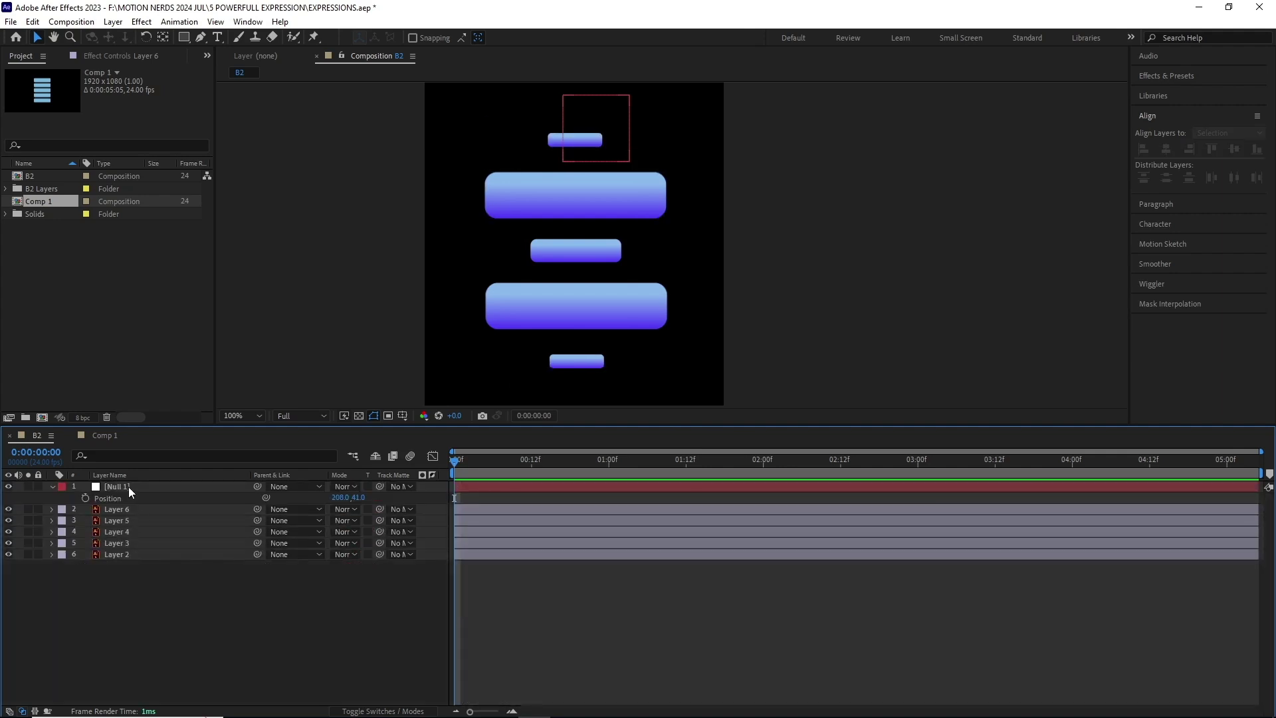
click(129, 487)
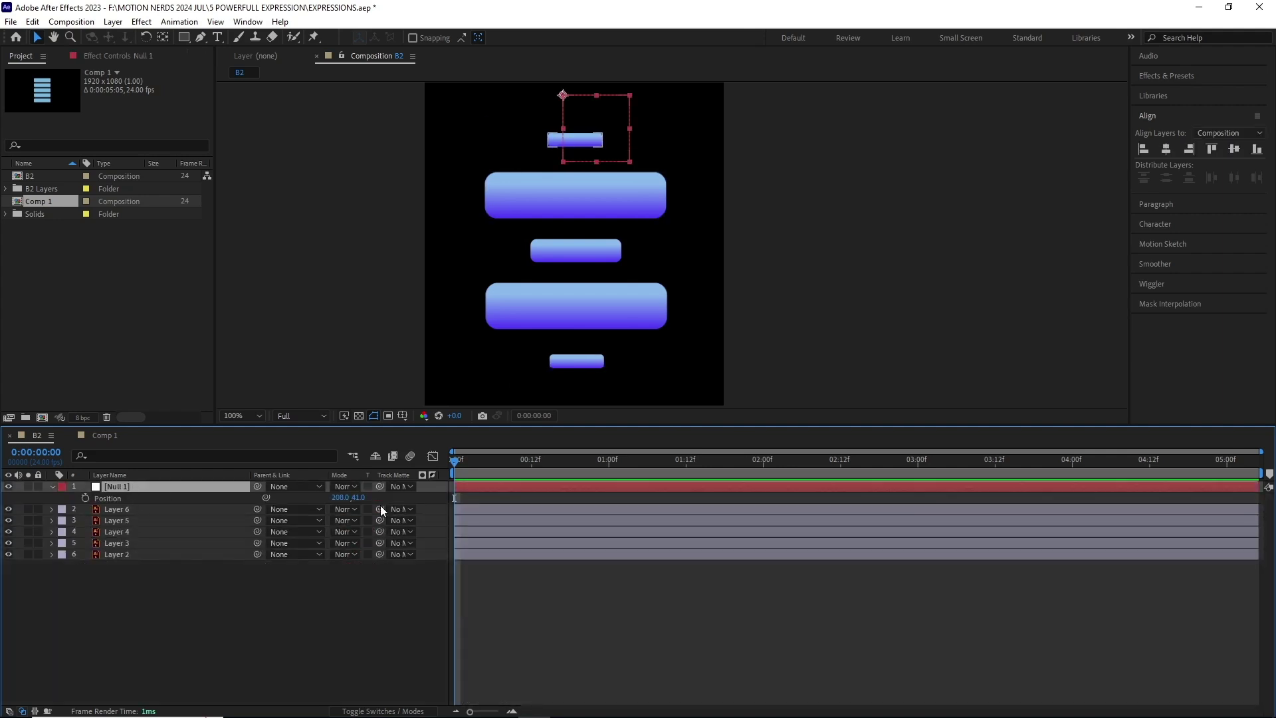
drag(360, 497, 452, 491)
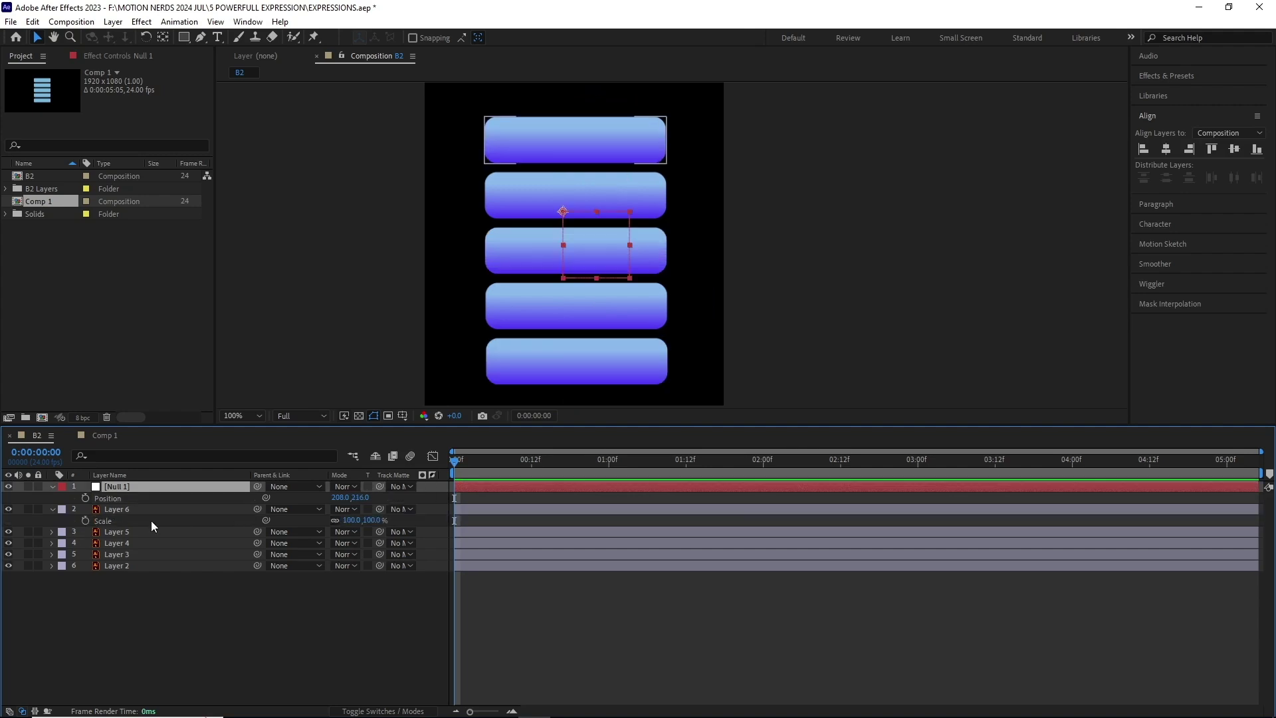
Rename the null layer to 'sdsdsdsds'.
click(51, 510)
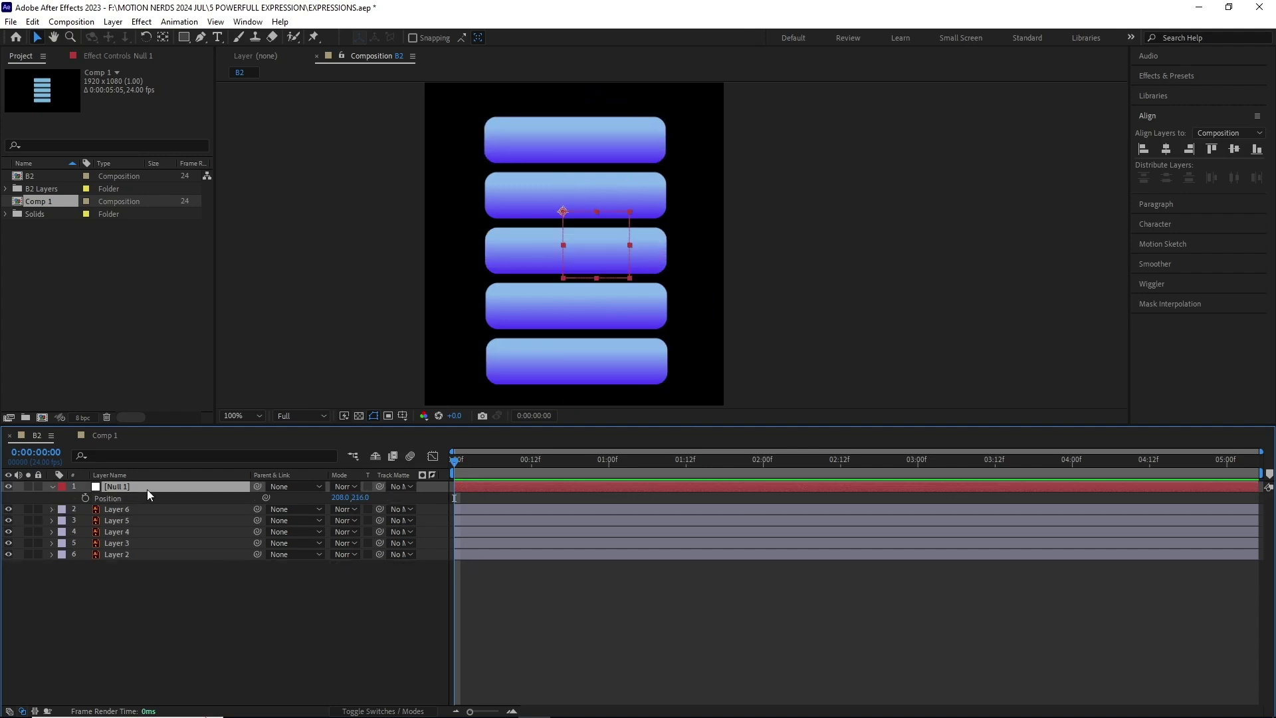
right_click(146, 489)
click(179, 447)
text(sdsd)
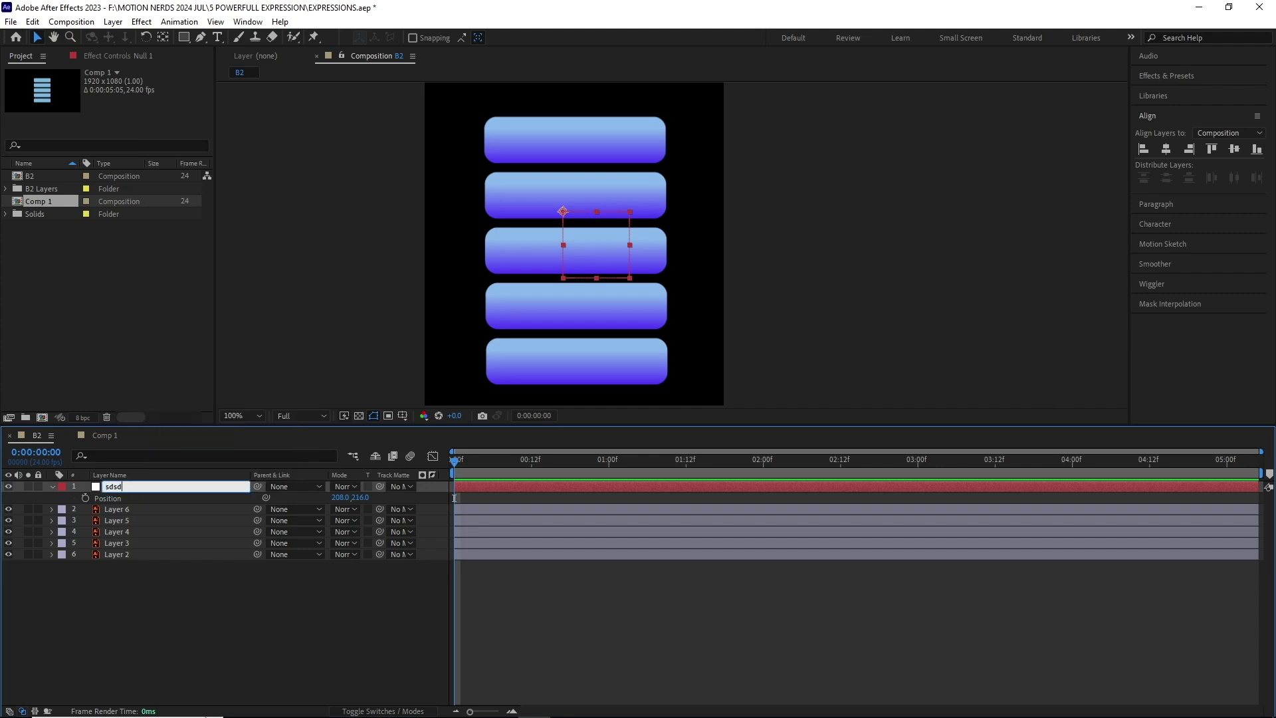
text(sdsds)
click(189, 574)
Paste the copied scale expression onto Layer 6's Scale.
click(129, 510)
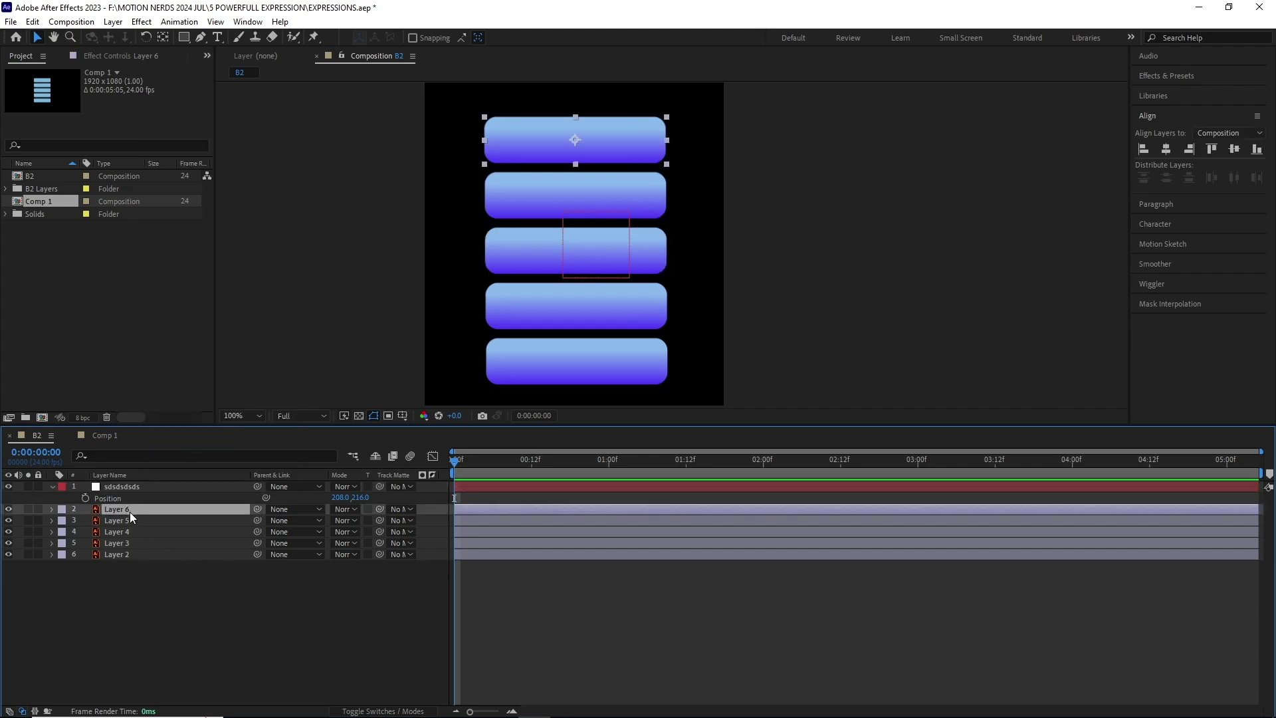
key(s)
click(117, 520)
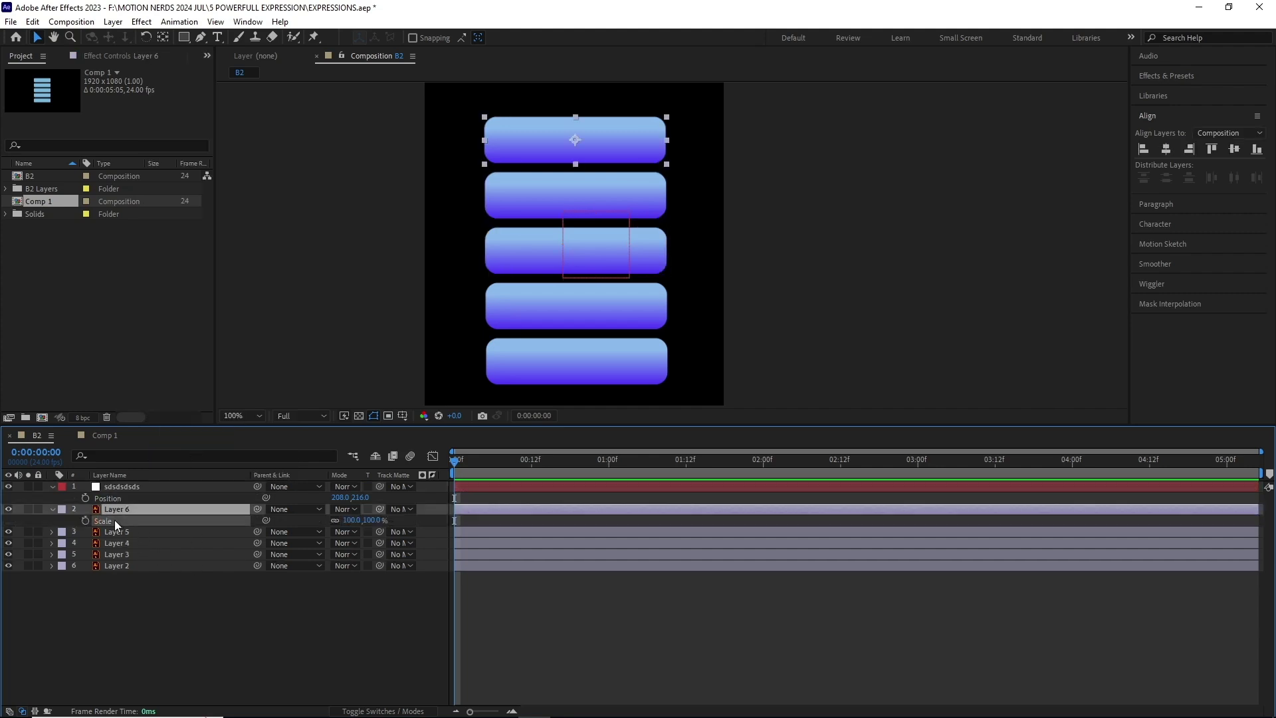
alt+click(85, 521)
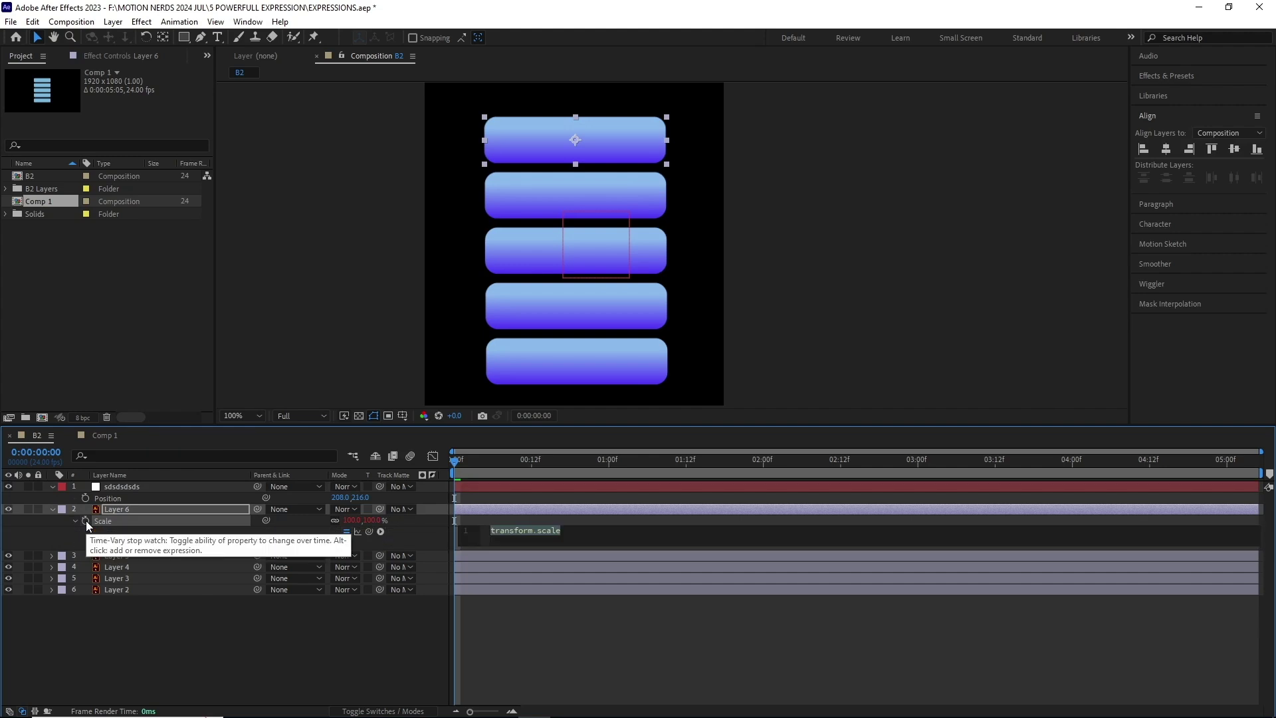
key(ctrl+v)
click(55, 525)
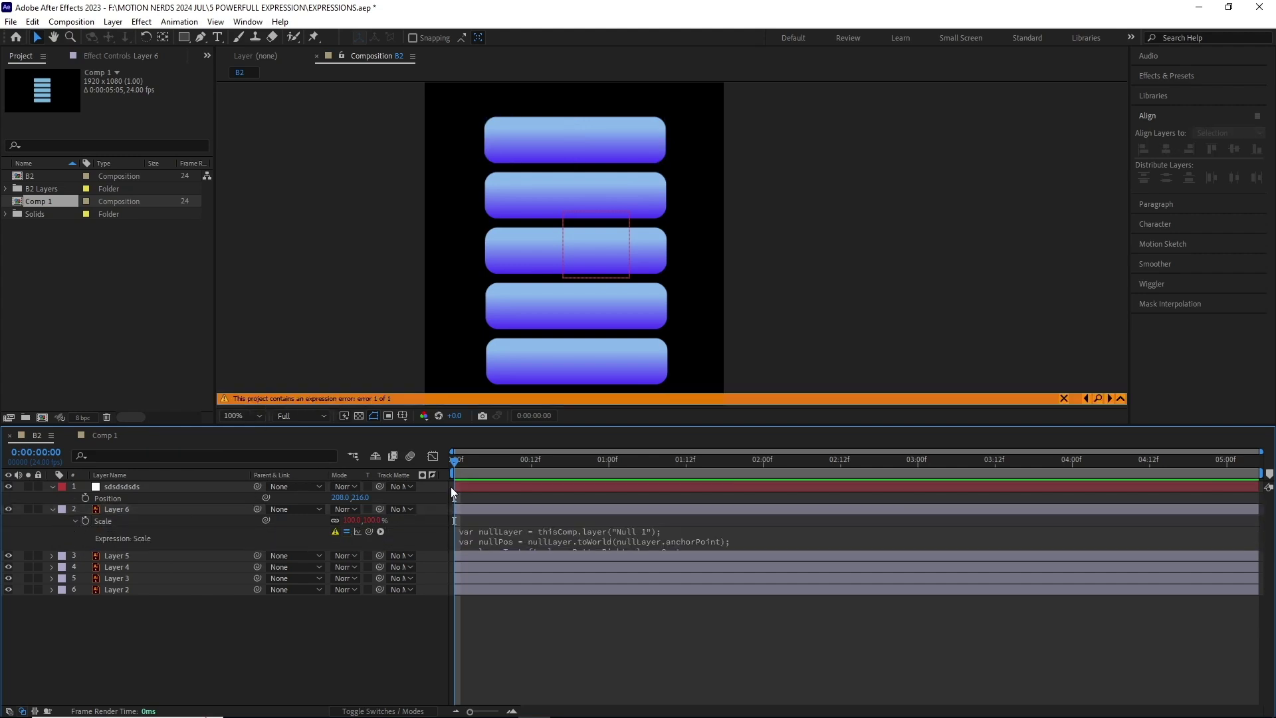
Read the expression error reporting that Null 1 is missing.
click(545, 540)
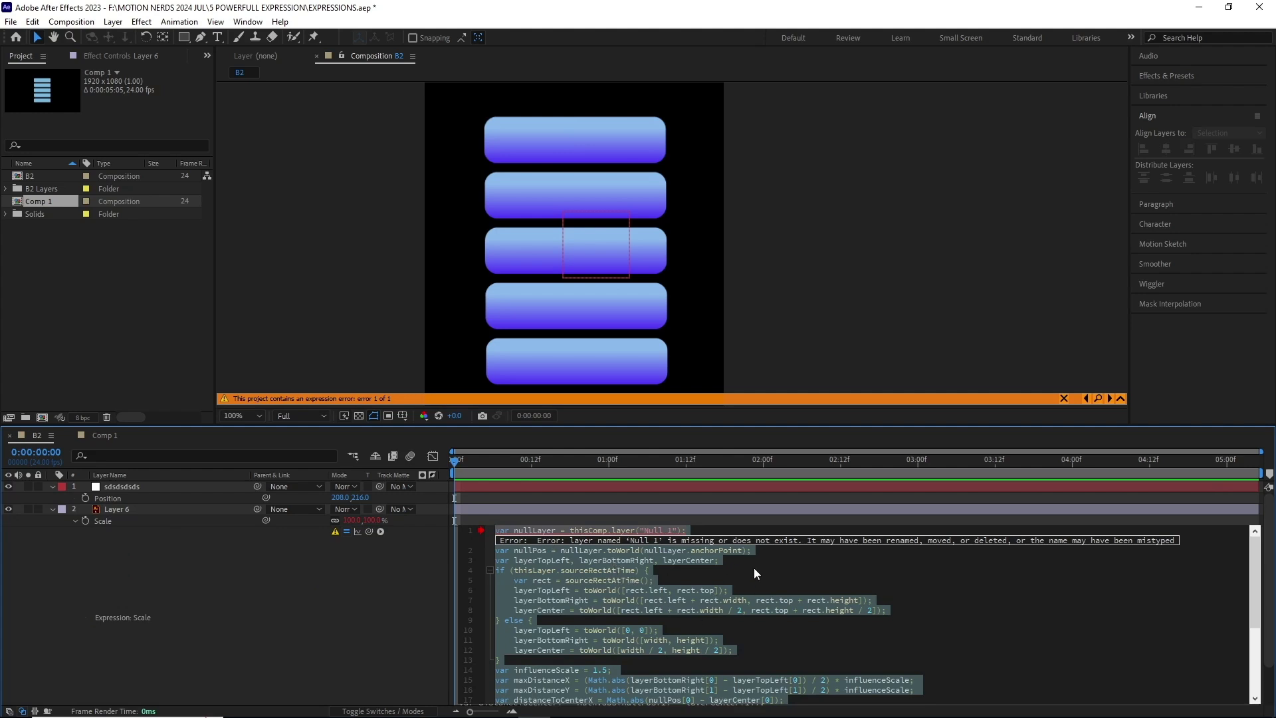
scroll(753, 567, down, 1)
scroll(716, 583, down, 2)
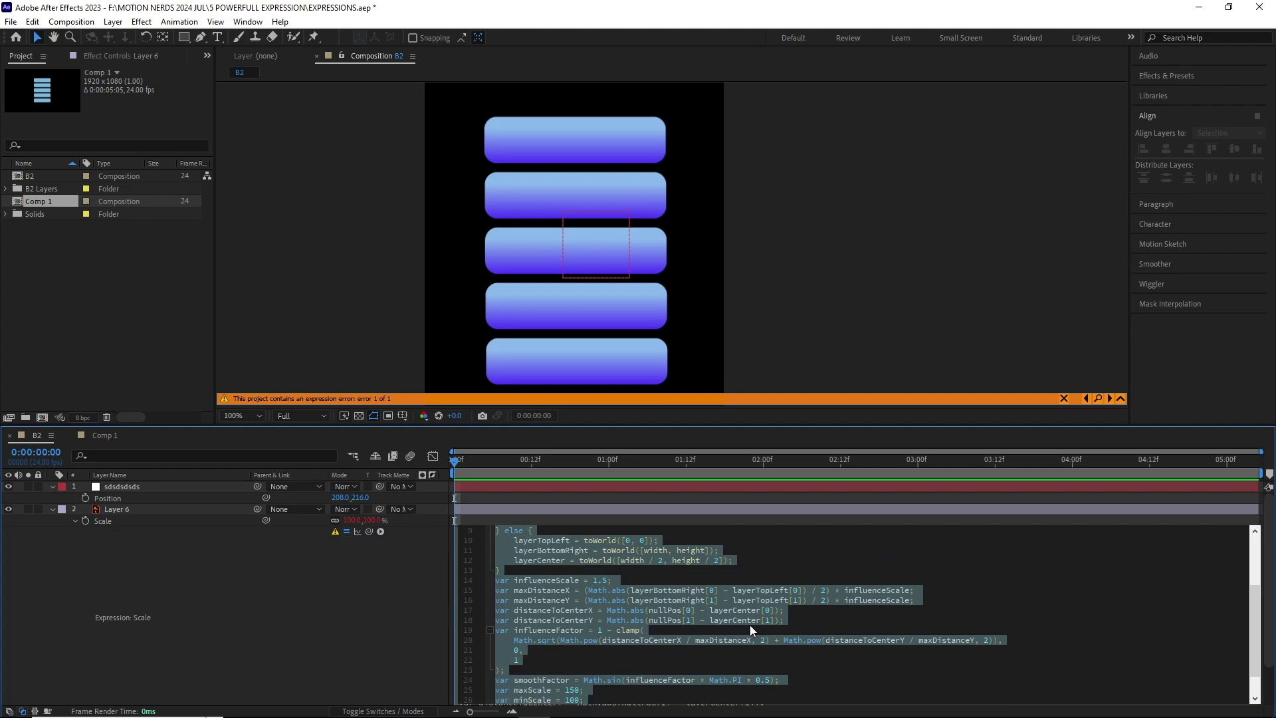
scroll(740, 610, down, 1)
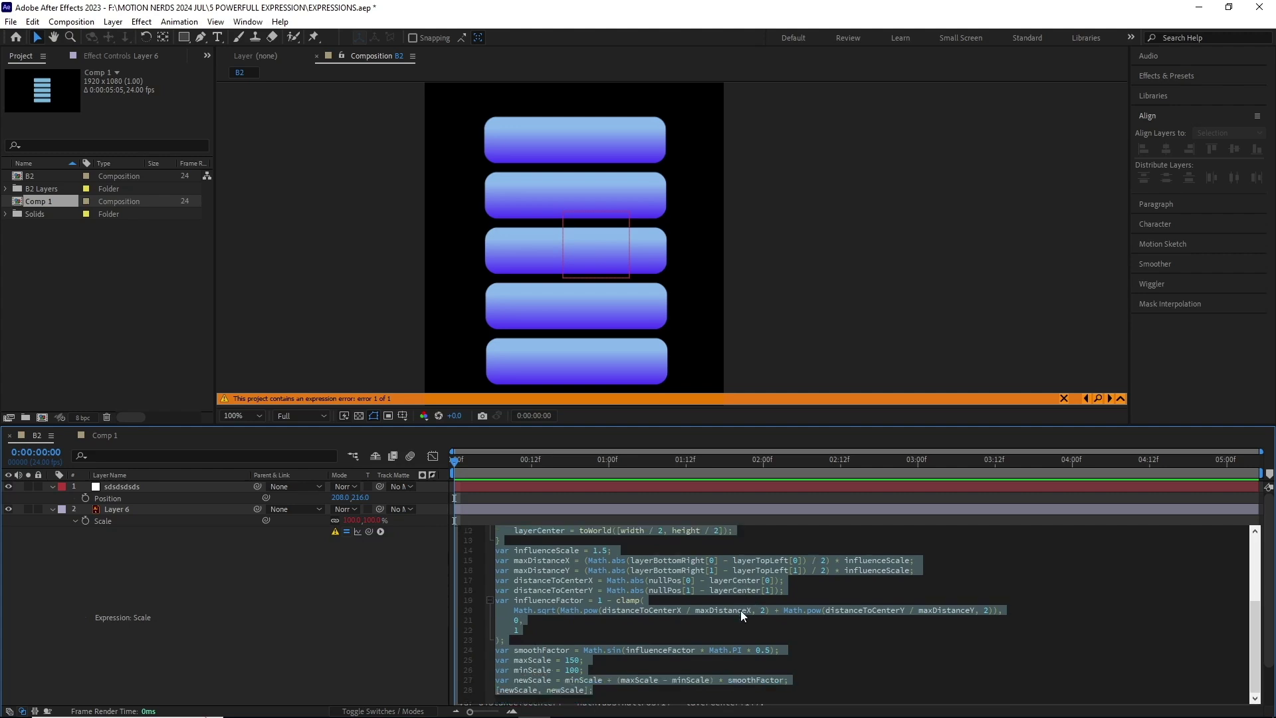
scroll(739, 607, up, 4)
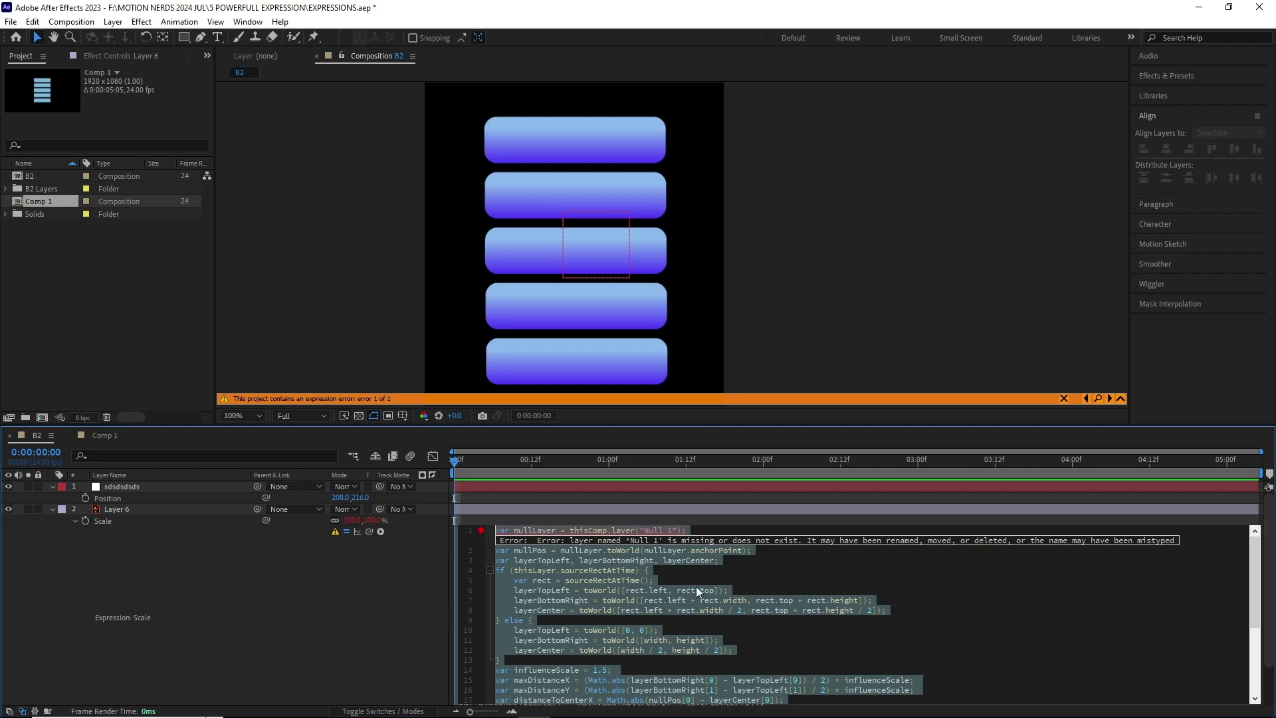
Rename the null layer to 'sdsdsdsd'.
click(53, 509)
click(200, 486)
key(Return)
text(sdsdsds)
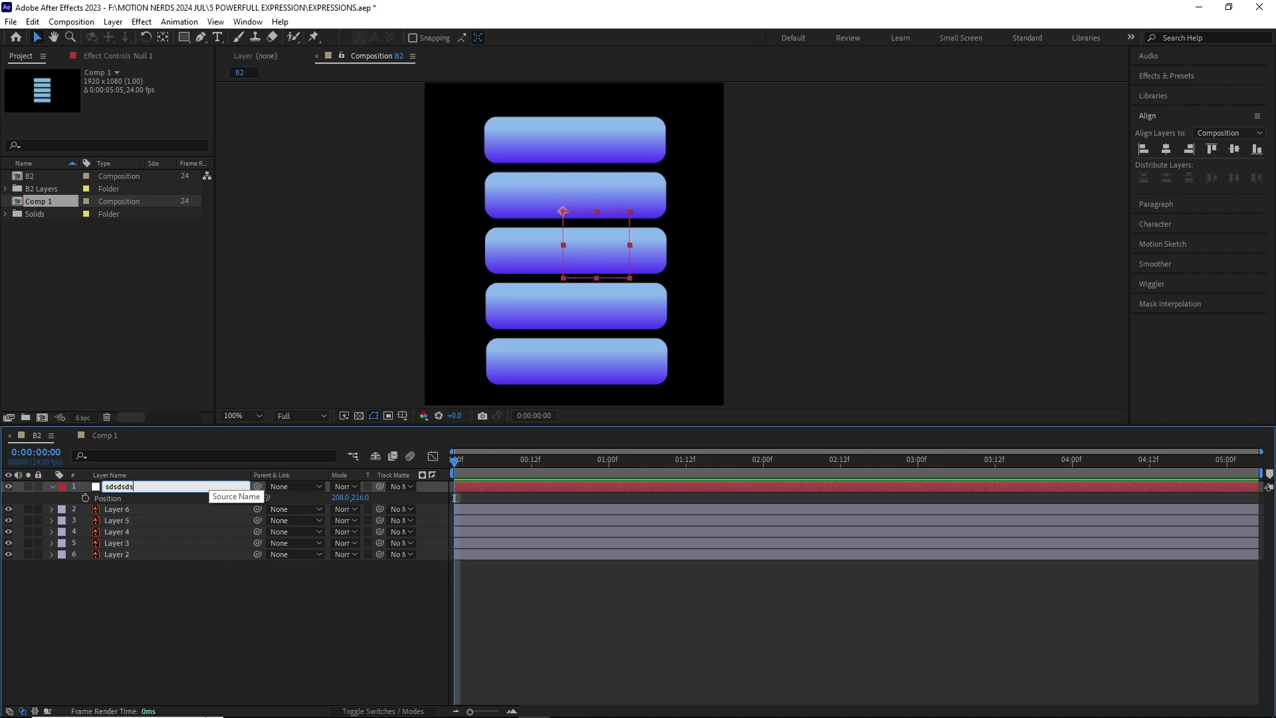
text(ds)
click(186, 582)
Drag the null up onto the top button, then switch to Comp 1.
click(138, 486)
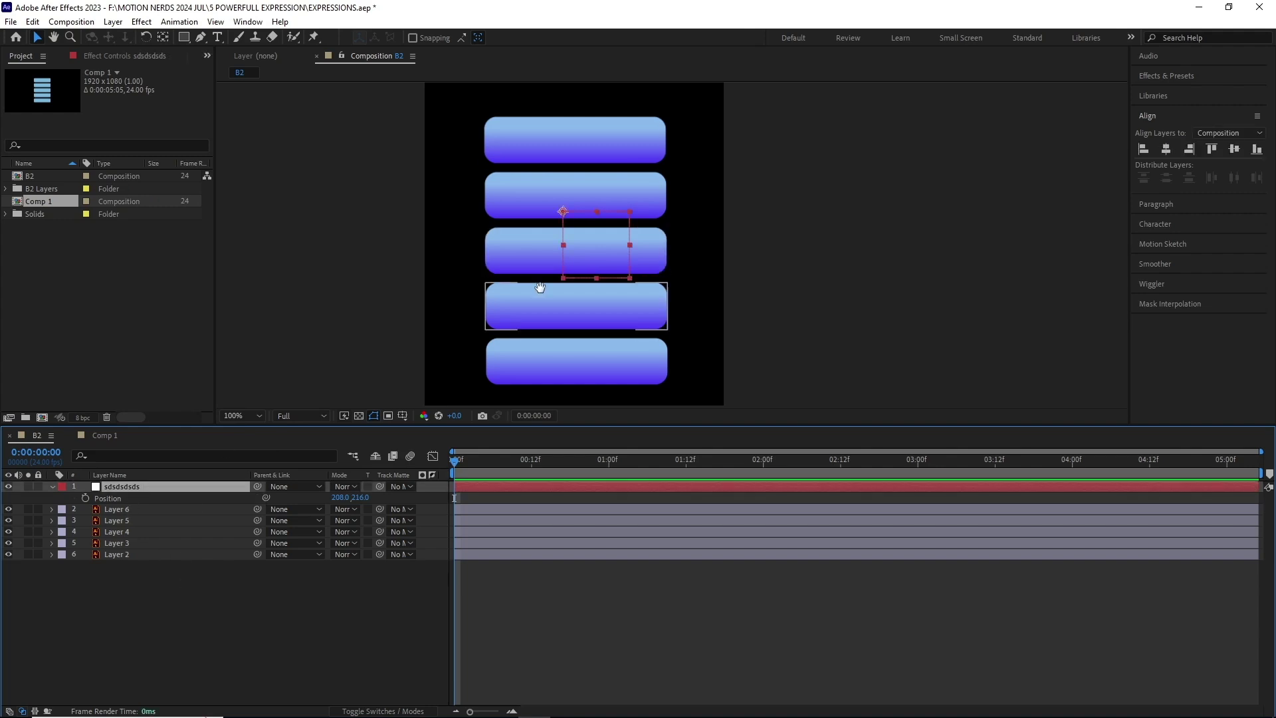
drag(539, 287, 552, 335)
drag(577, 279, 587, 198)
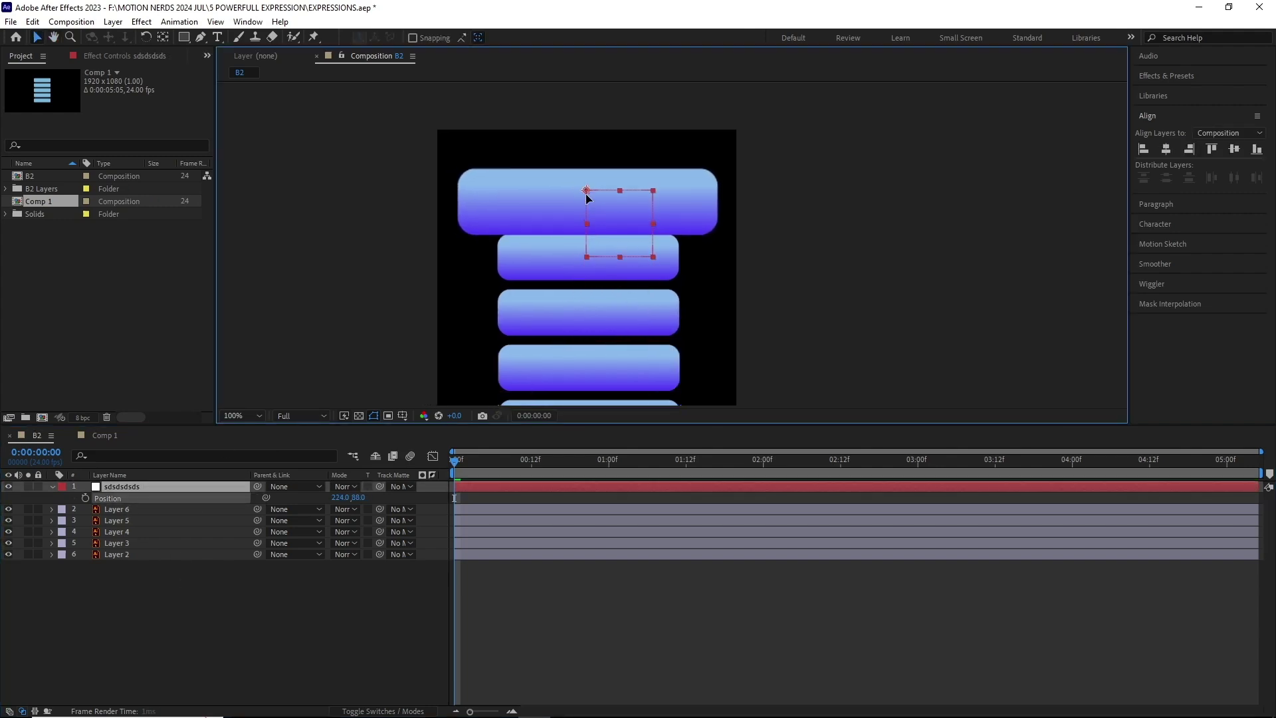
click(104, 436)
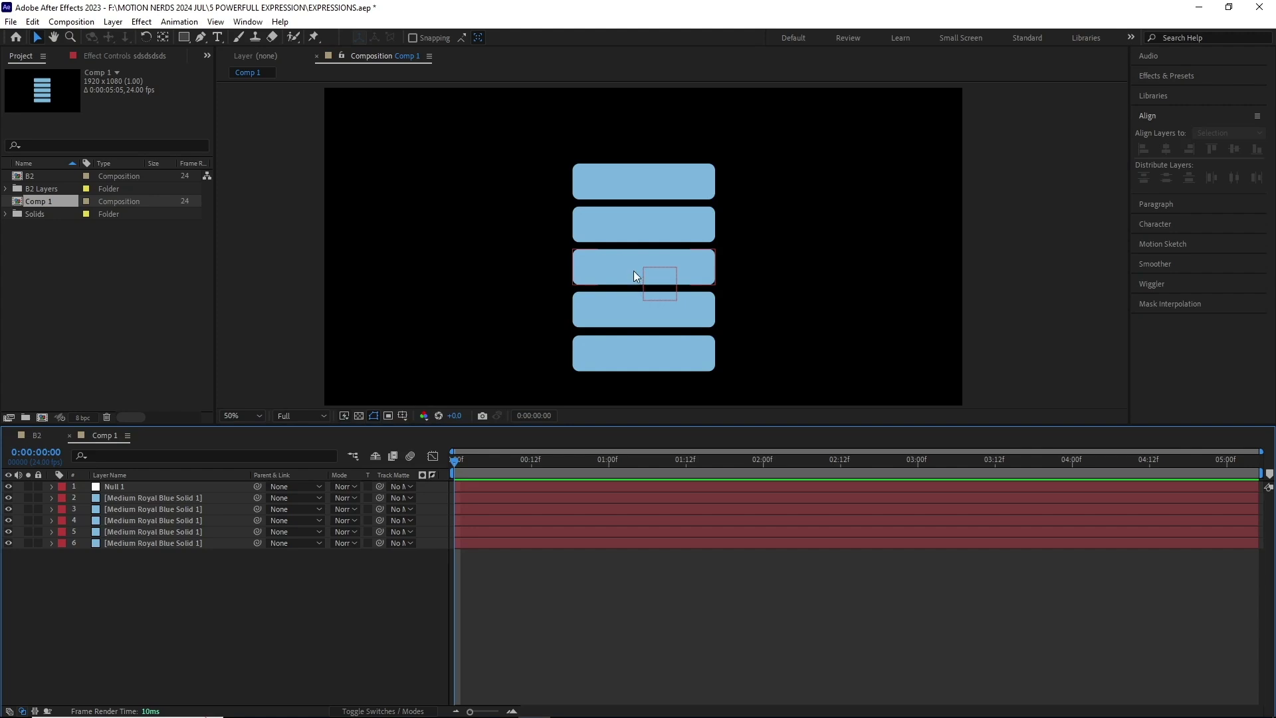
Paste the Null 1 proximity expression into the top bar's Scale.
click(643, 183)
key(ctrl+v)
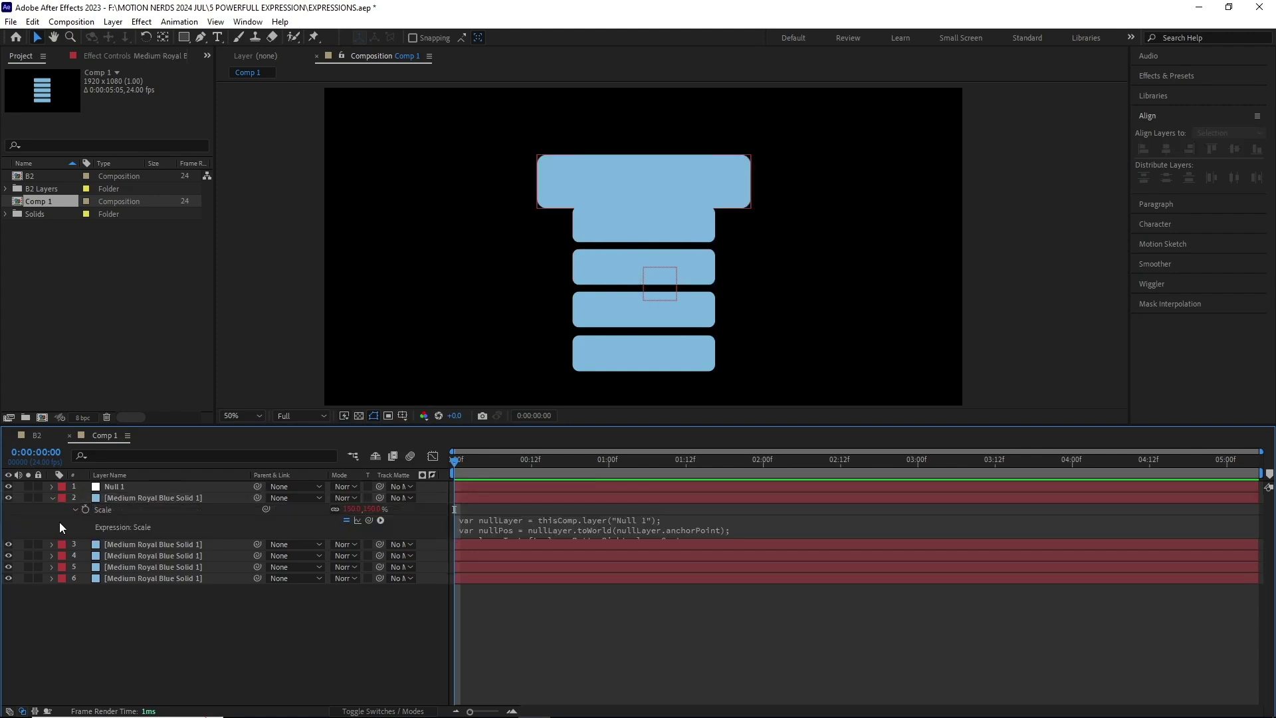
click(126, 489)
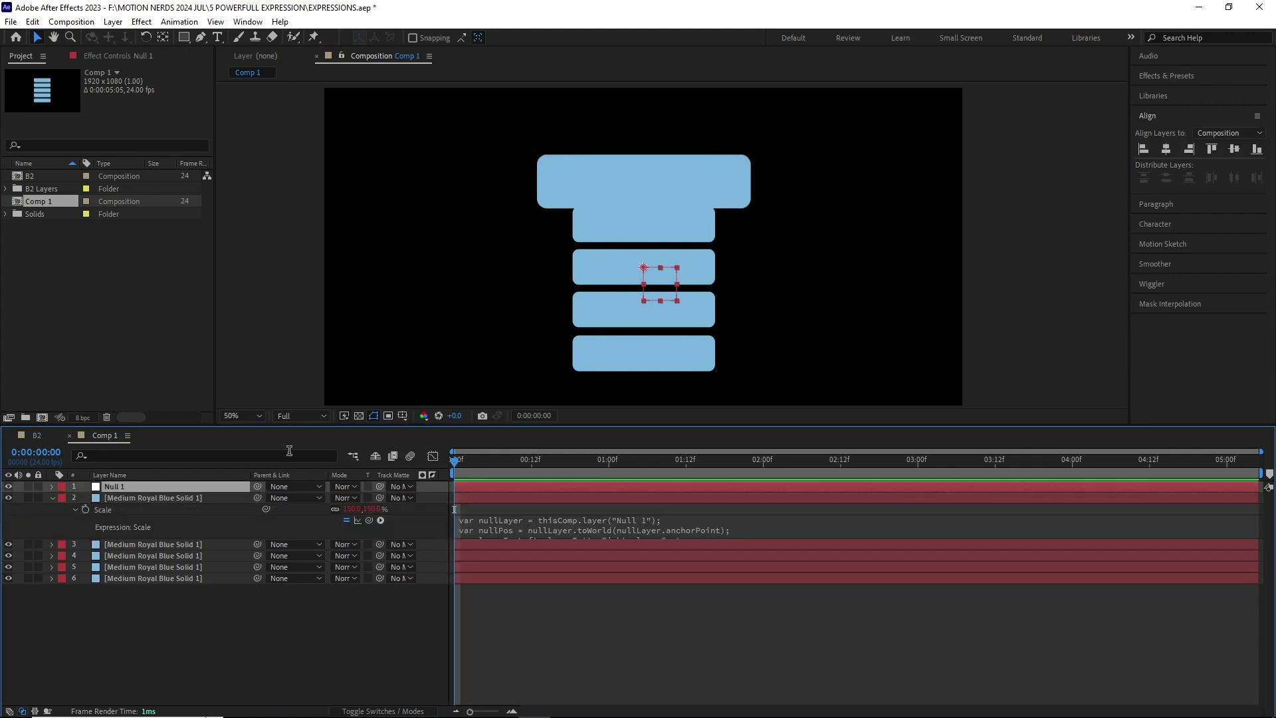
drag(655, 277, 636, 313)
scroll(640, 314, down, 4)
key(space)
scroll(641, 301, up, 1)
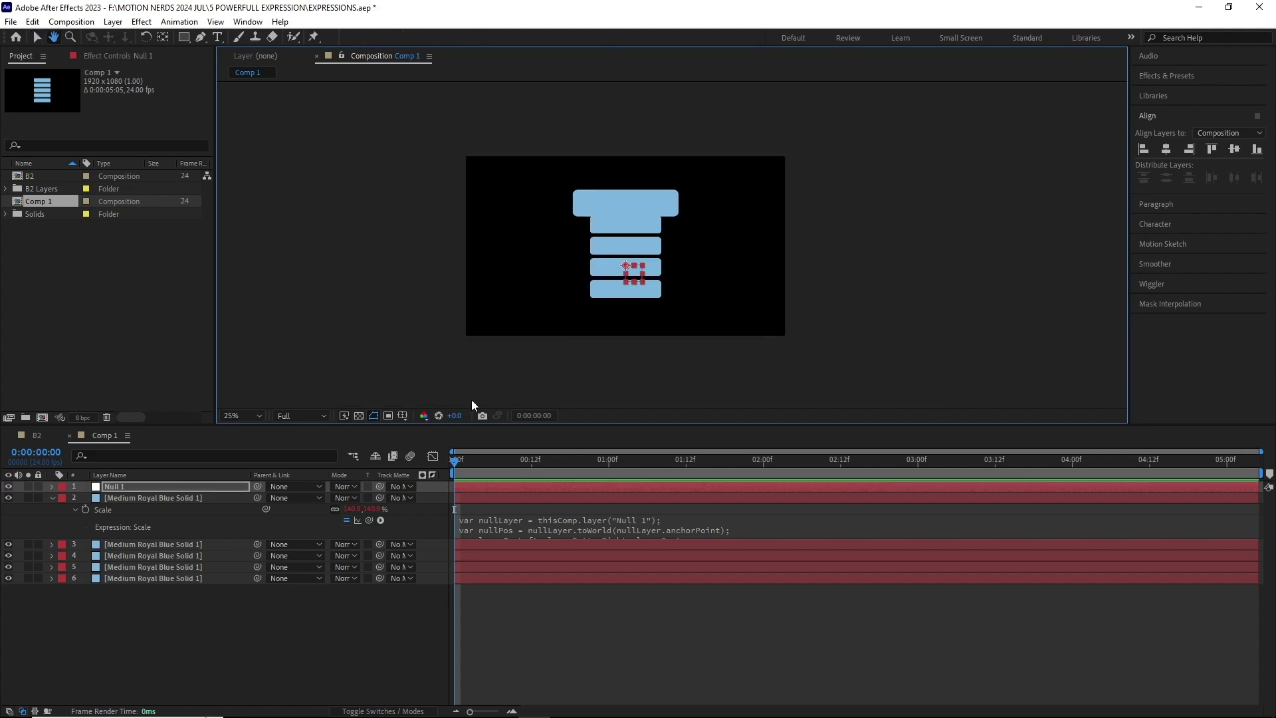
Scrub Null 1's Position onto the top bar and review the scale expression.
key(p)
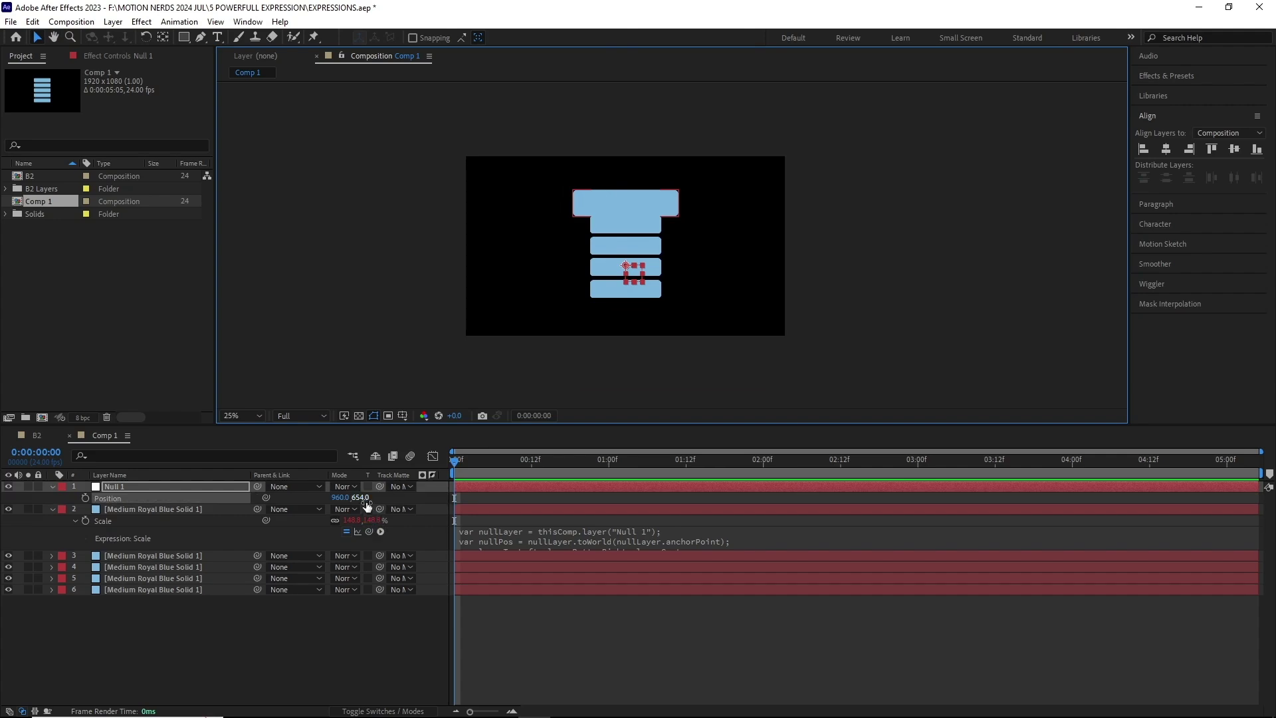
drag(367, 505, 332, 497)
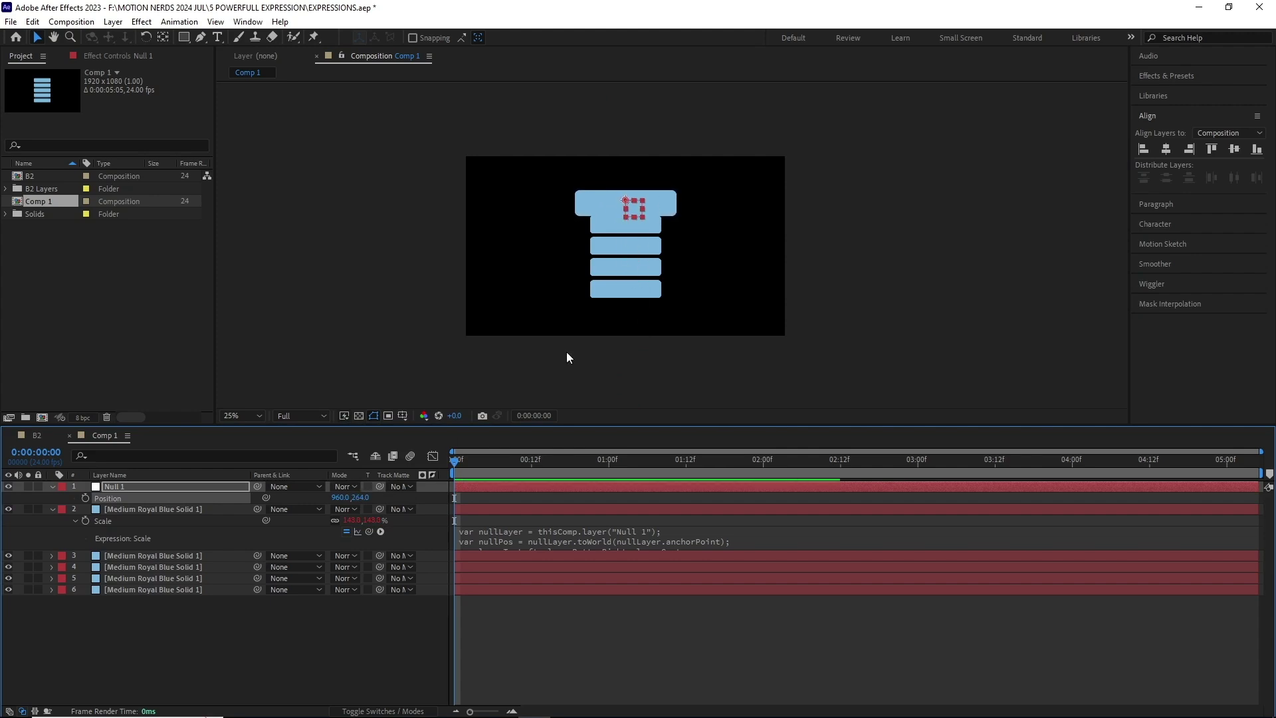
scroll(566, 358, up, 4)
scroll(601, 293, down, 2)
drag(608, 322, 592, 285)
key(v)
click(573, 533)
key(ctrl+c)
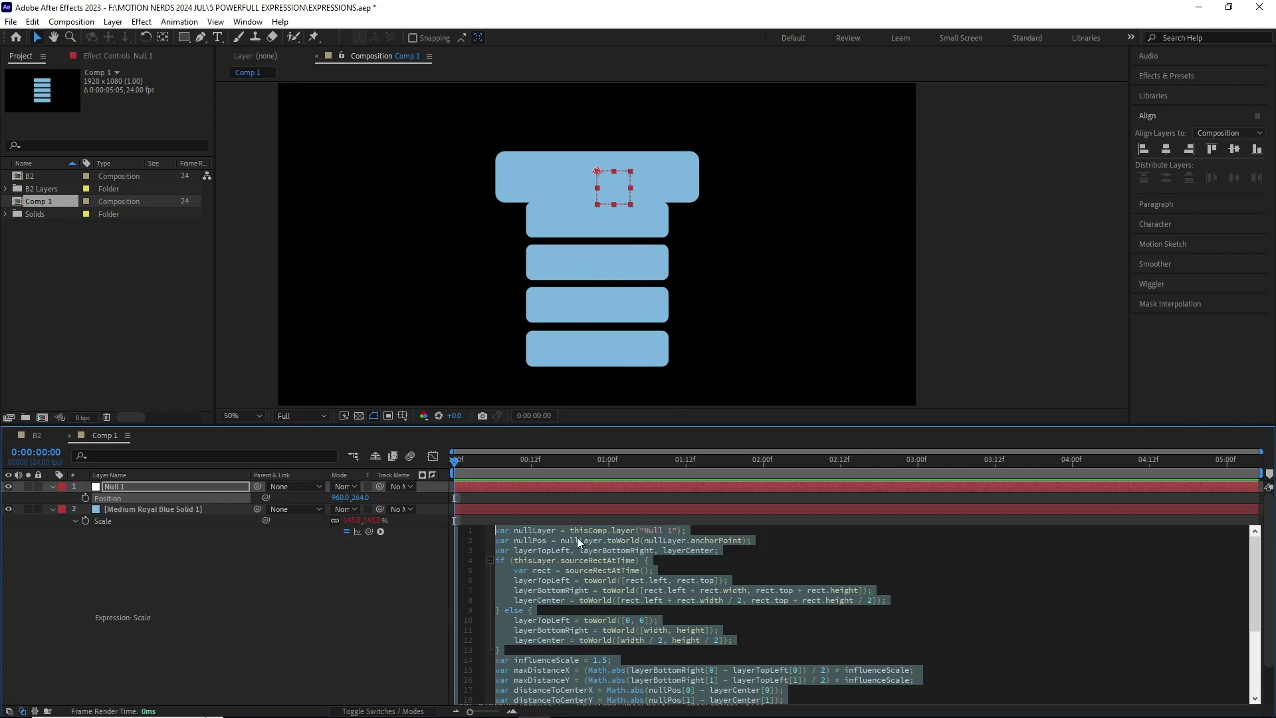
scroll(614, 571, down, 4)
scroll(614, 570, down, 1)
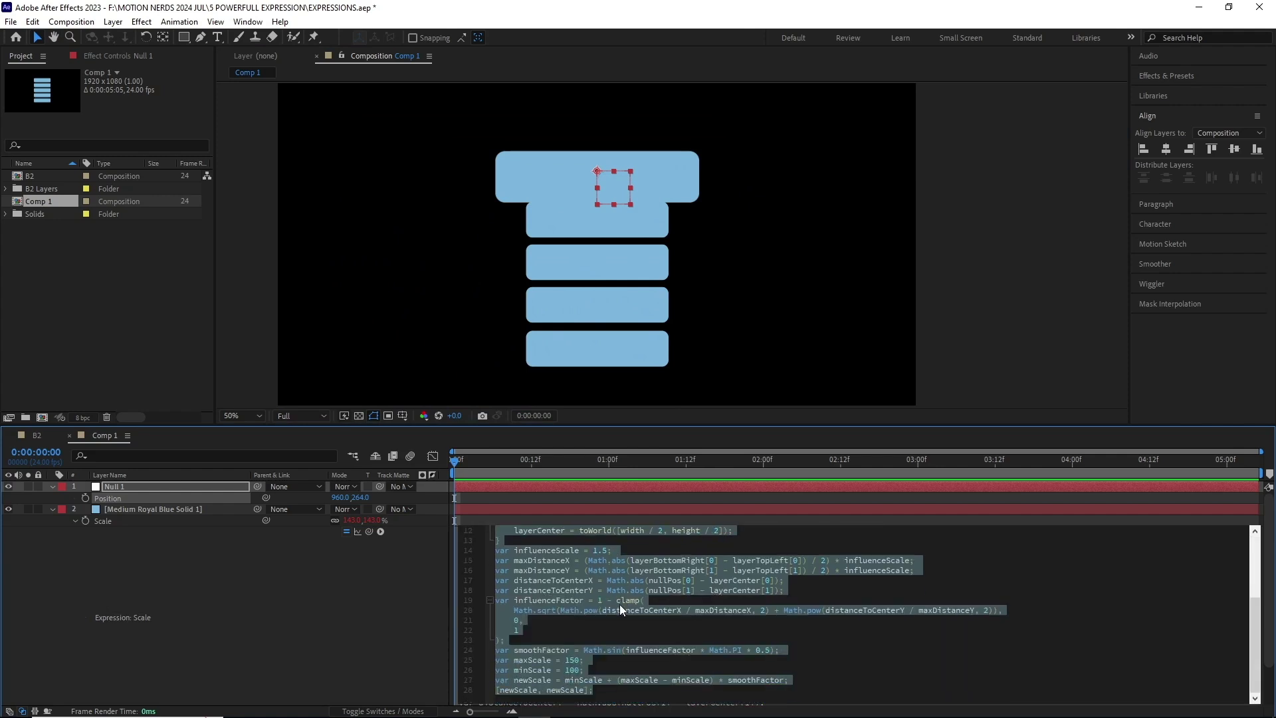
Remove the top bar's scale expression, pre-compose the bar, and open the precomp.
alt+click(86, 523)
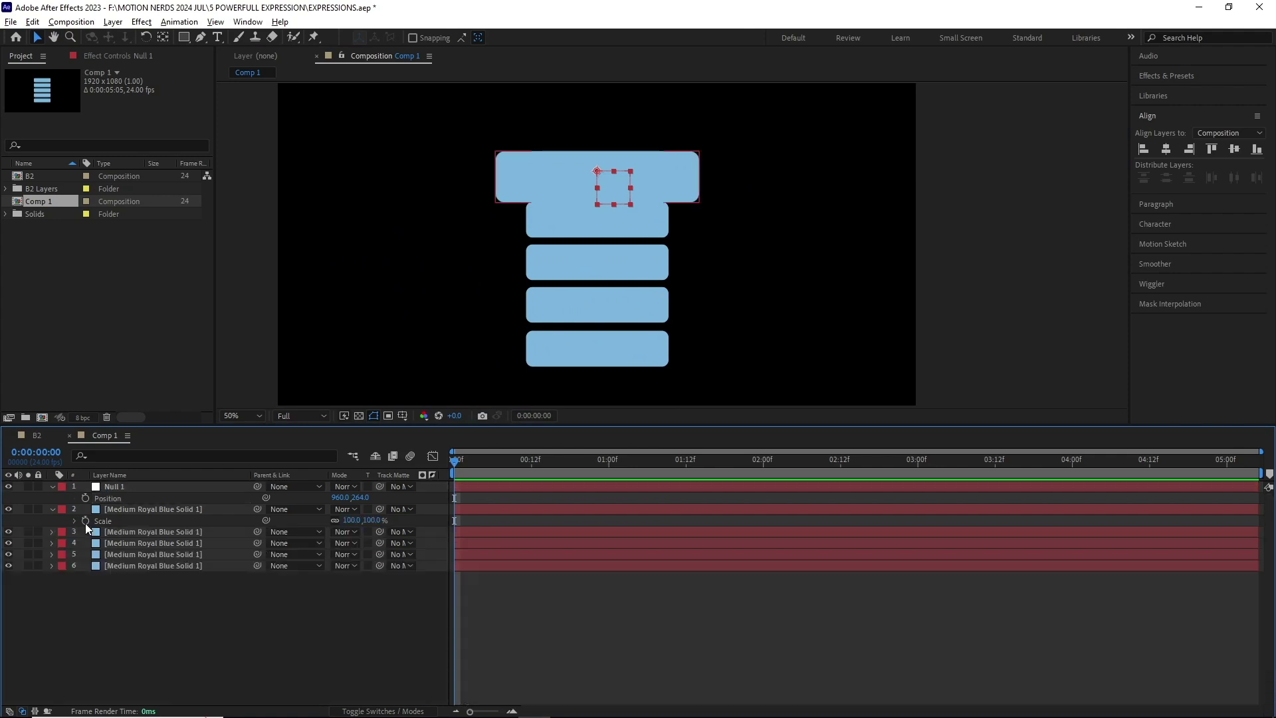
key(alt+l)
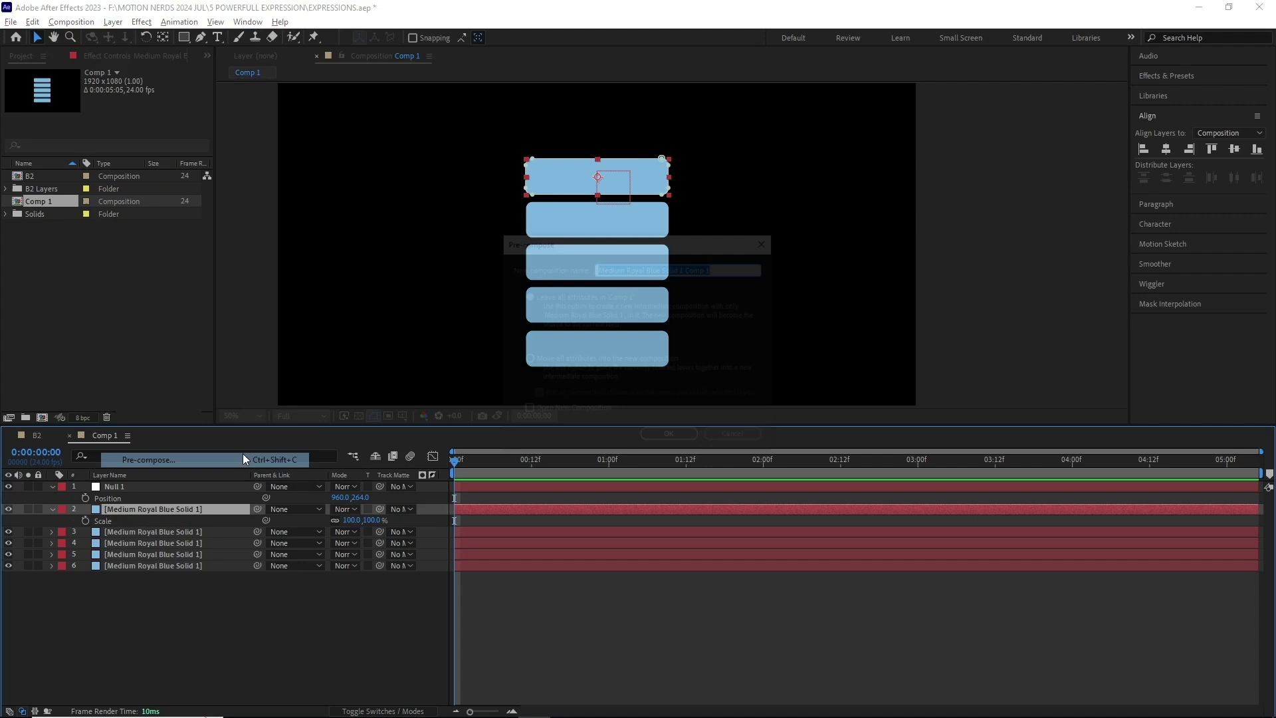
key(Return)
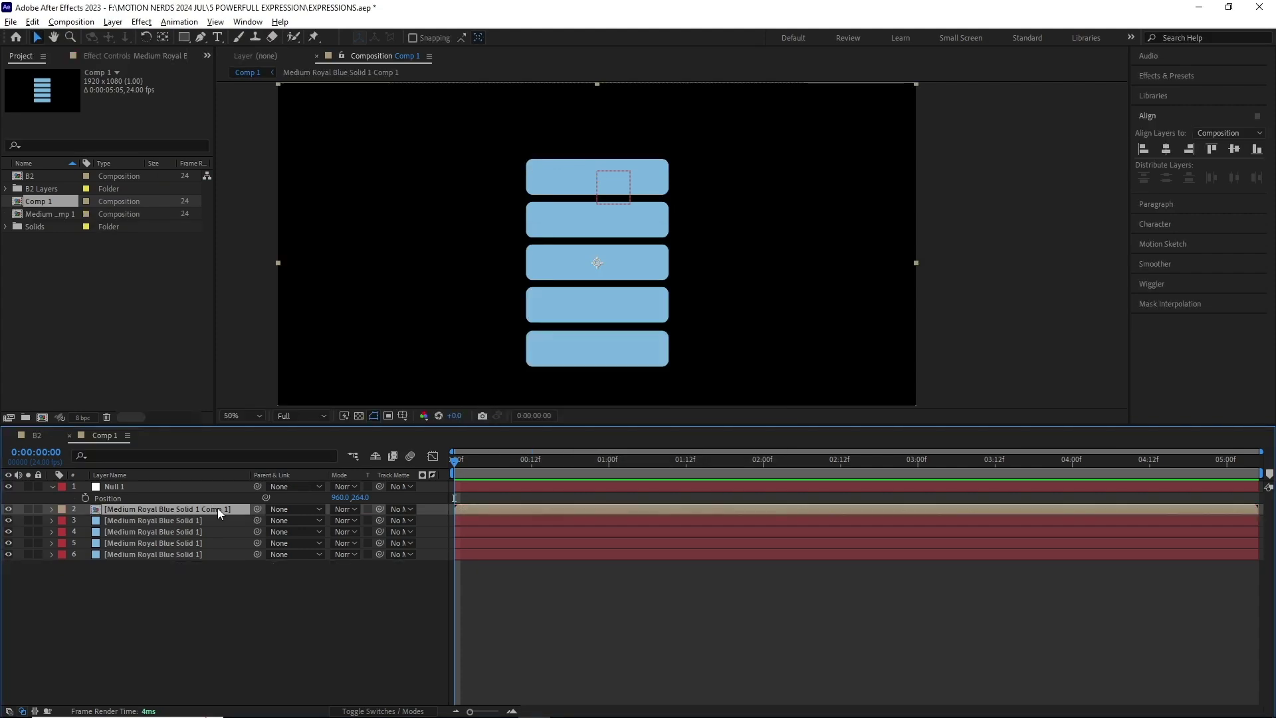
double_click(217, 508)
Draw a region of interest around the bar and crop the precomp to 449x128.
drag(605, 237, 600, 185)
scroll(621, 233, up, 2)
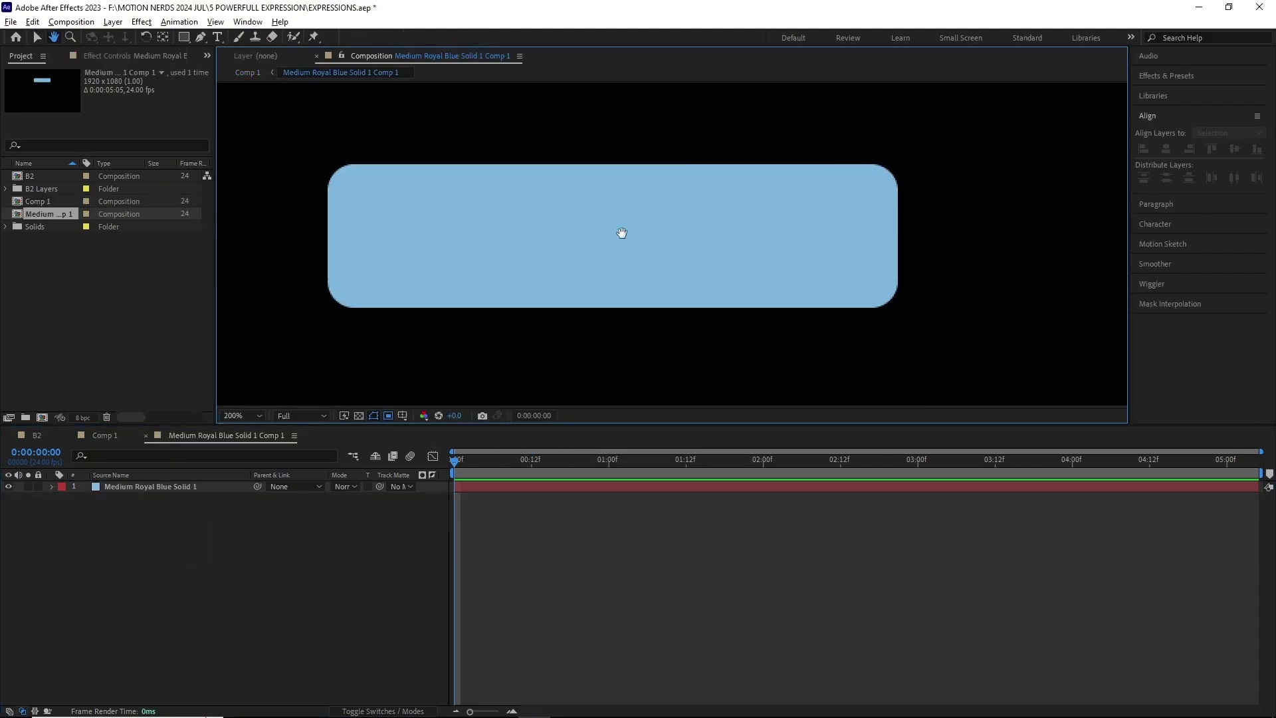
key(v)
mouse_move(326, 149)
mouse_down()
mouse_move(352, 227)
mouse_move(655, 306)
mouse_move(924, 321)
mouse_up()
click(71, 22)
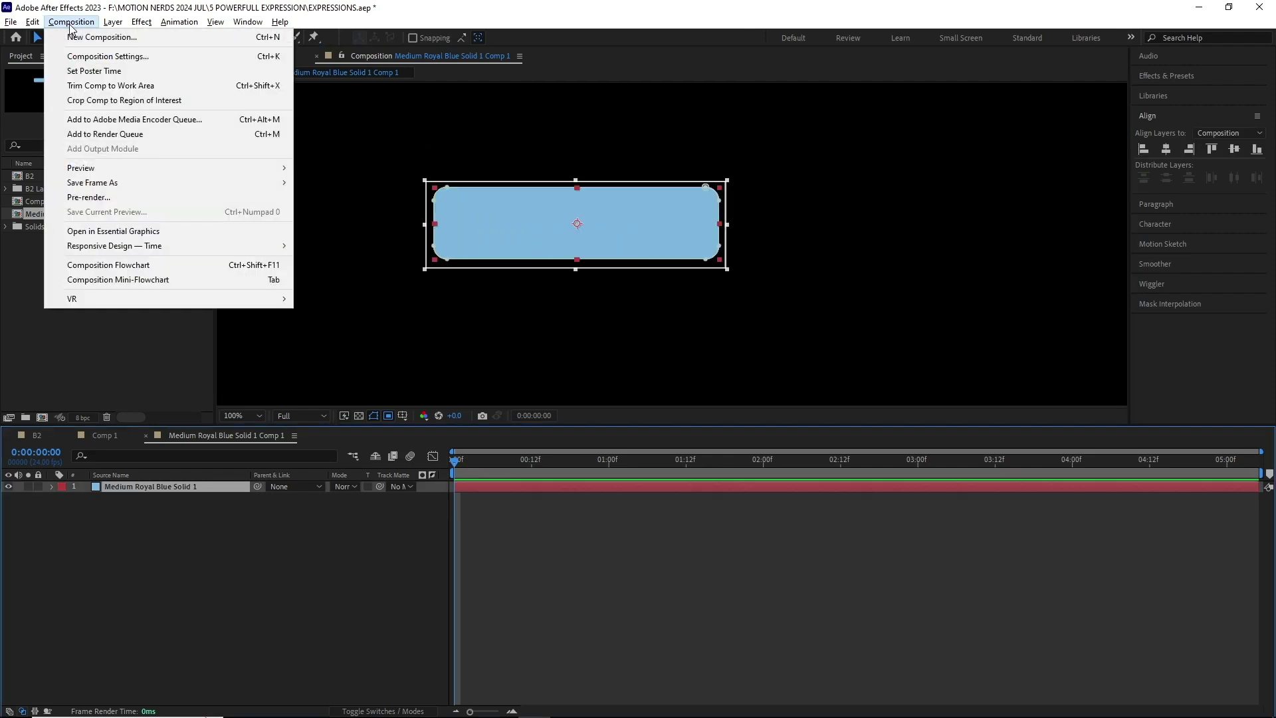
click(124, 100)
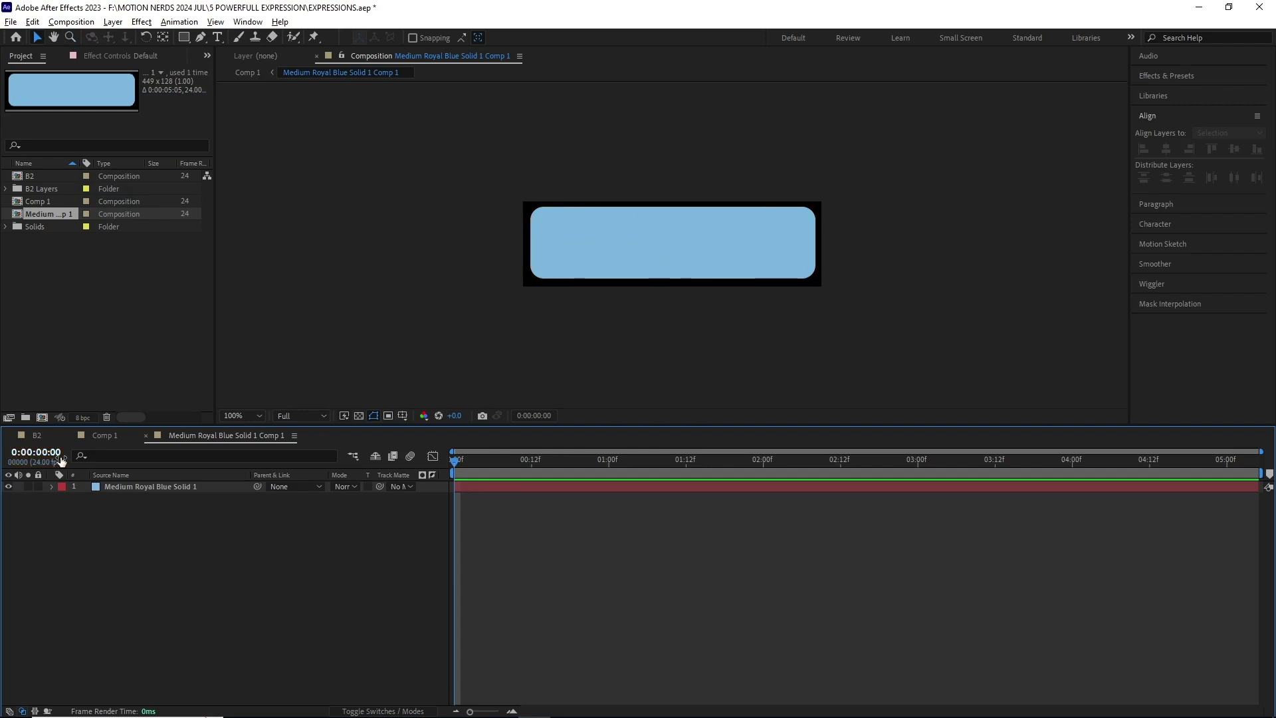
Back in Comp 1, paste the Null-based expression onto the precomp layer's Scale.
click(90, 436)
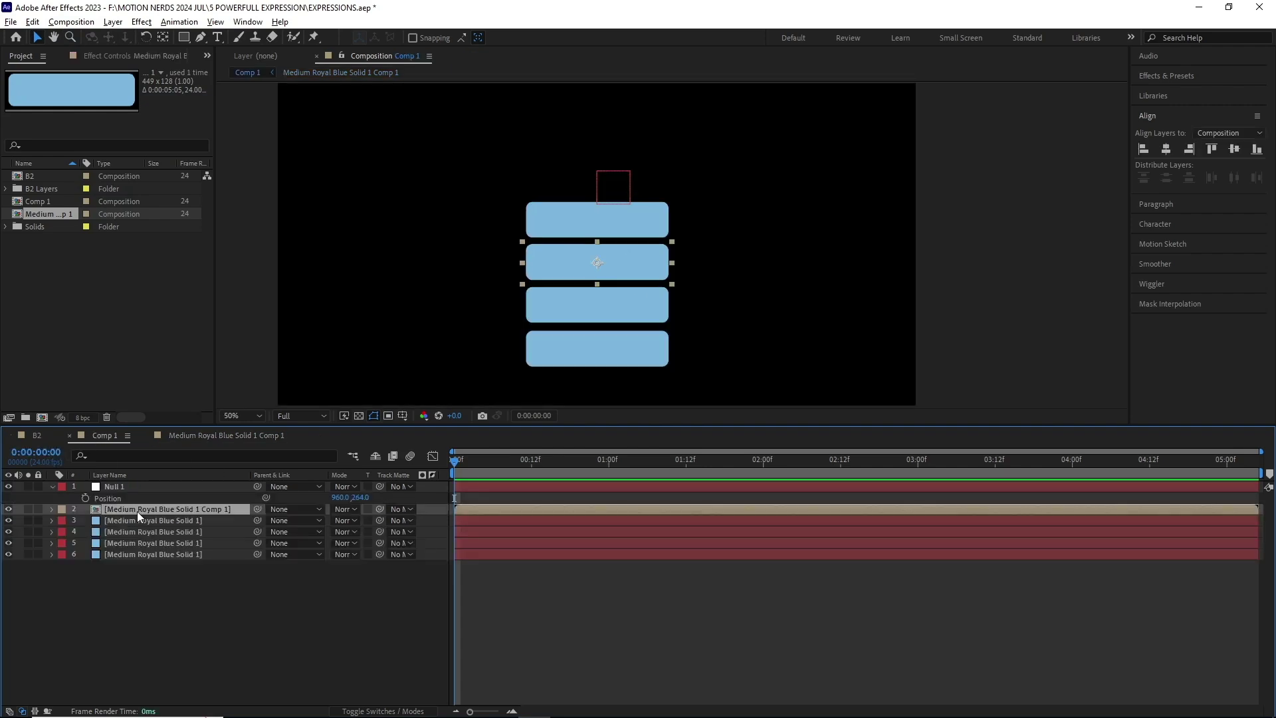
click(106, 521)
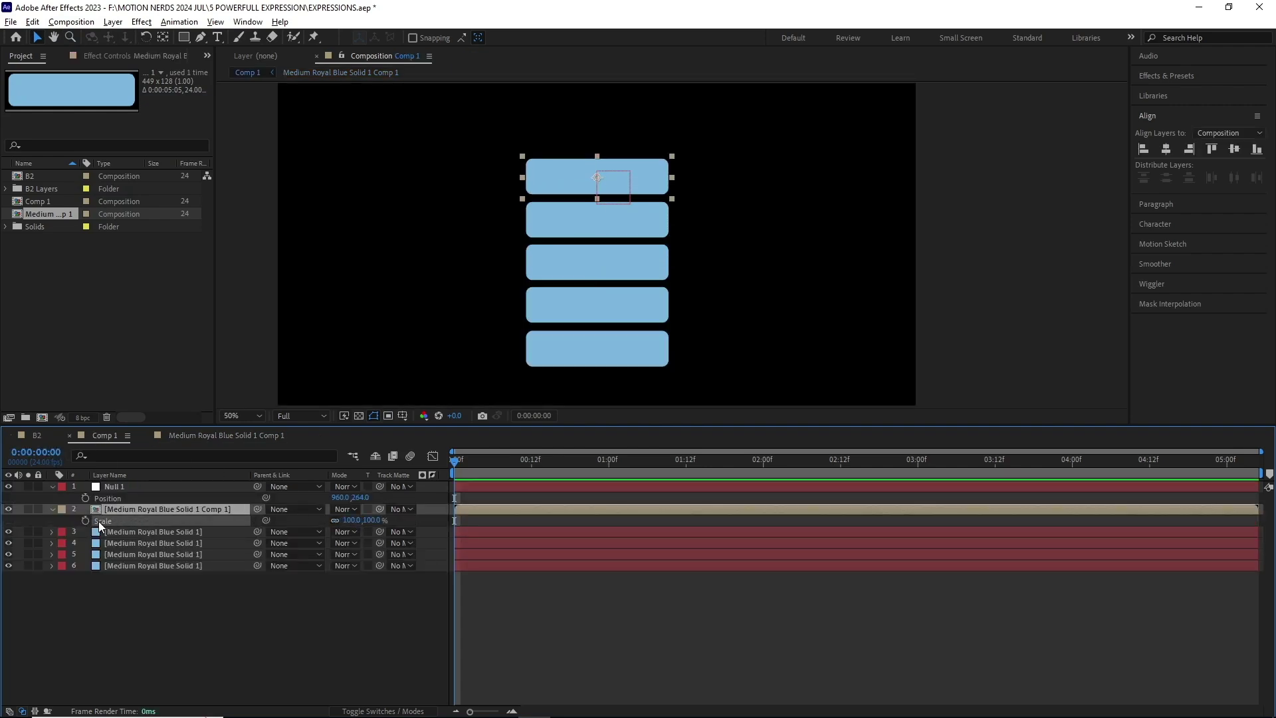
key(s)
alt+click(84, 522)
key(ctrl+v)
click(50, 532)
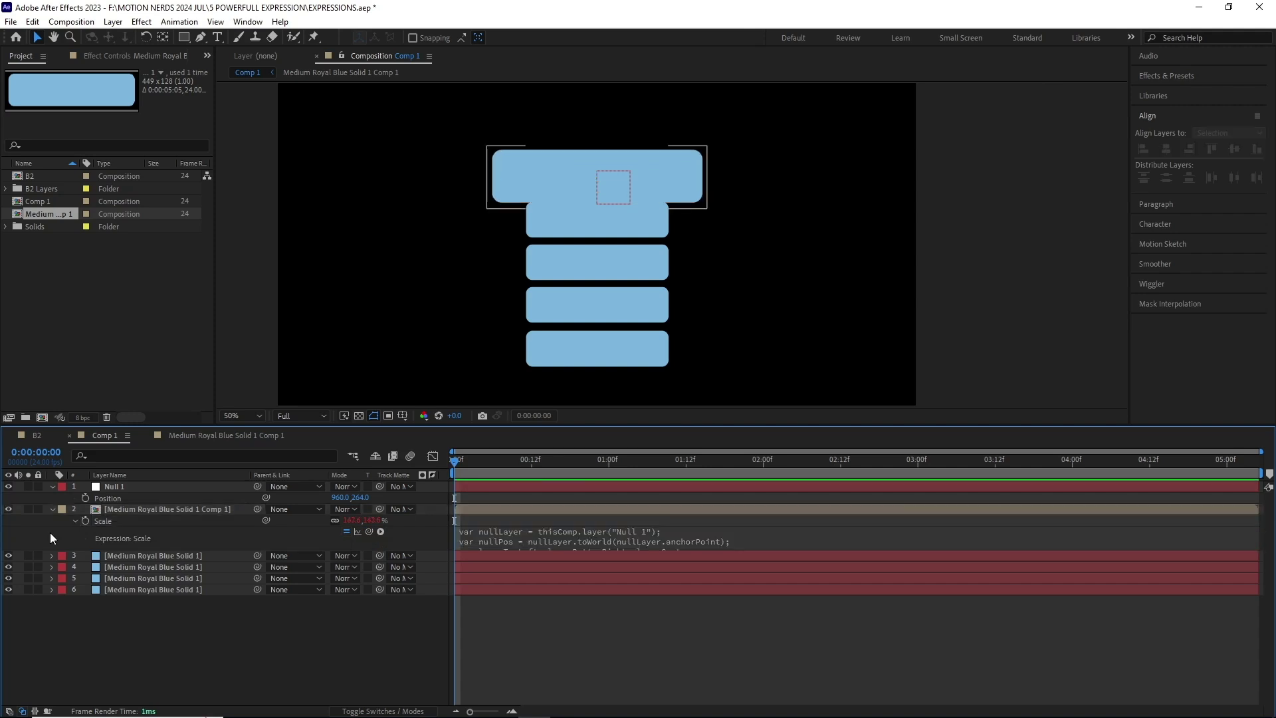
Drag Null 1 over and around the top bar to test the scaling.
click(110, 490)
mouse_move(607, 182)
mouse_down()
mouse_move(609, 222)
mouse_move(603, 163)
mouse_move(630, 184)
mouse_move(721, 172)
mouse_move(578, 171)
mouse_move(601, 216)
mouse_move(603, 178)
mouse_up()
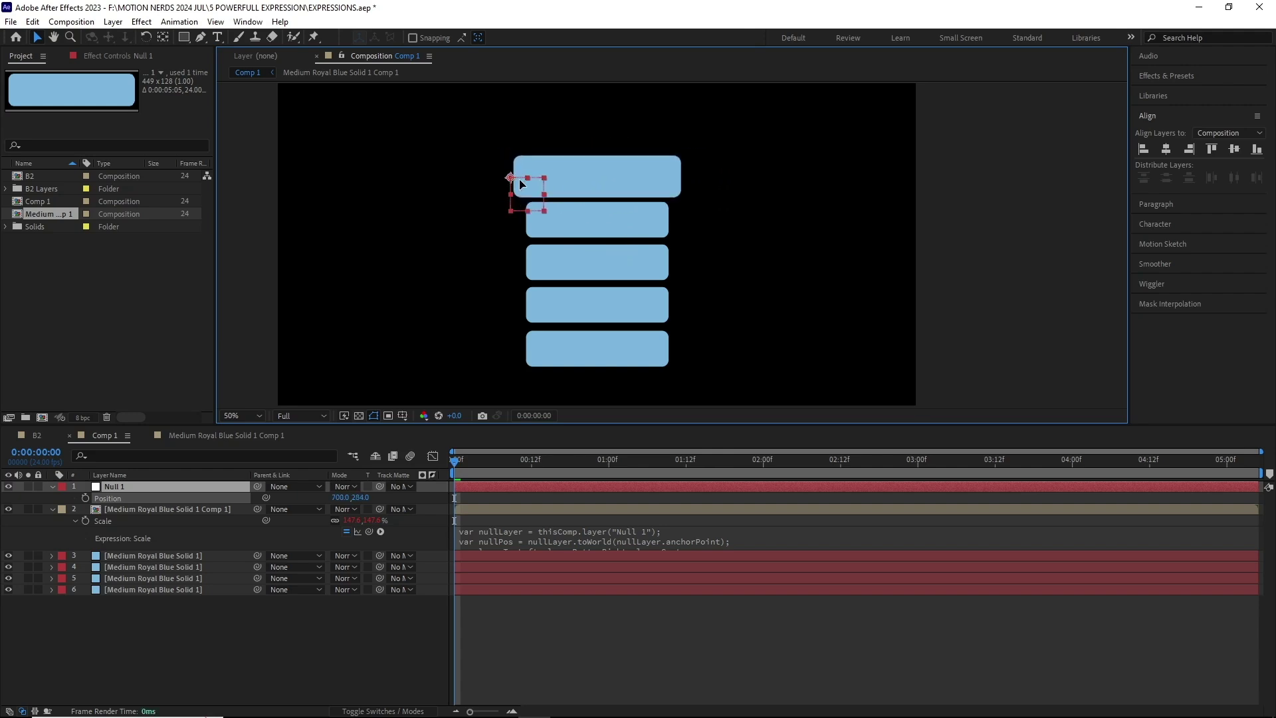
drag(520, 179, 599, 224)
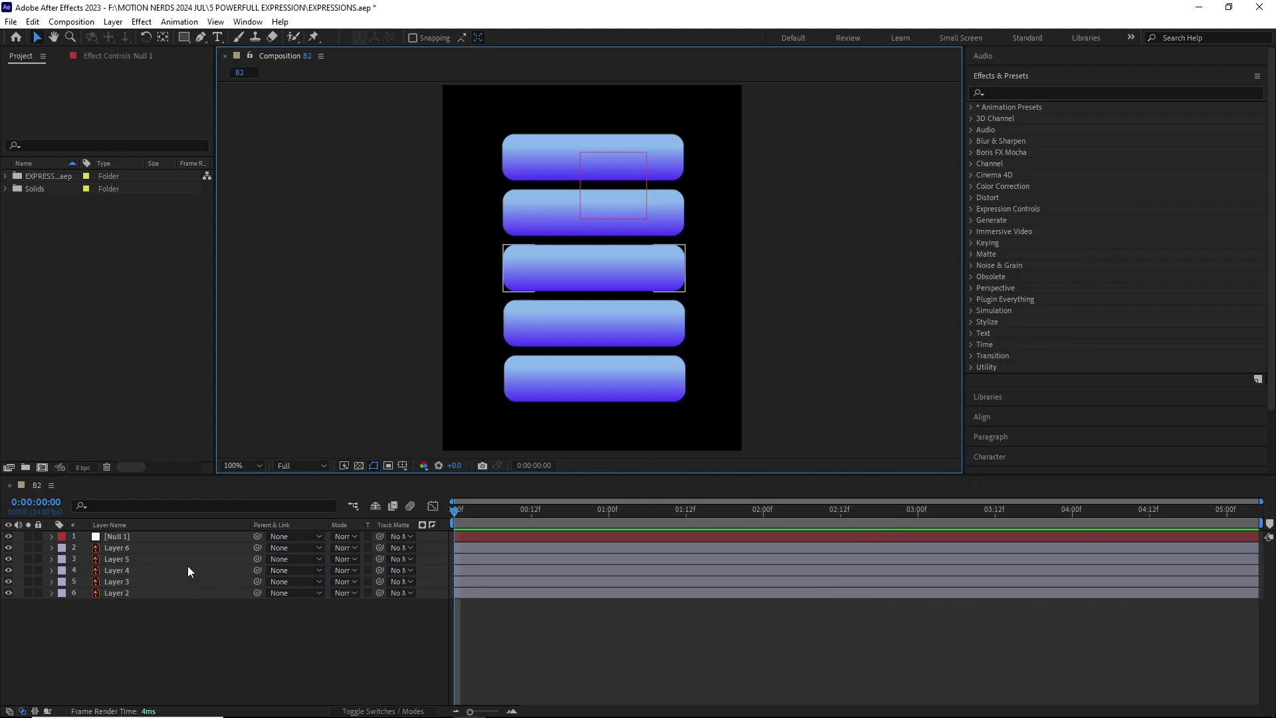
Paste the sliding-offset expression into Layer 6's Position and drag Null 1 down to test.
click(177, 537)
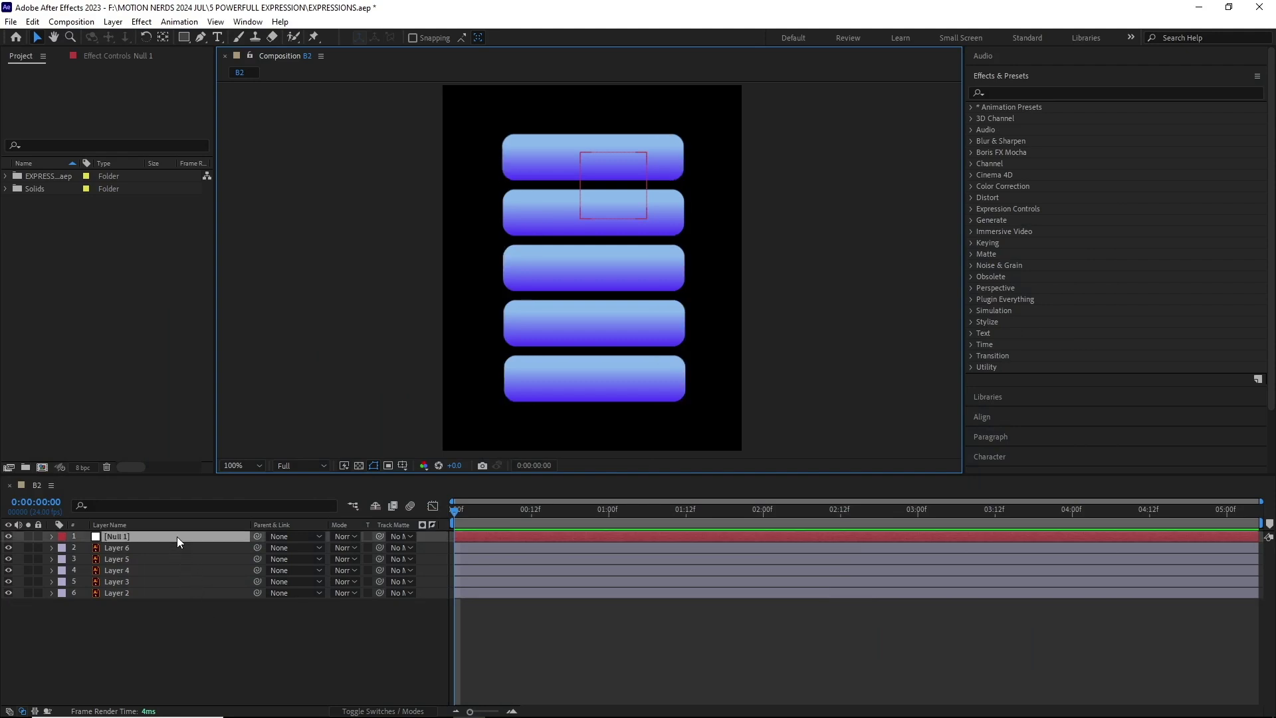
click(130, 549)
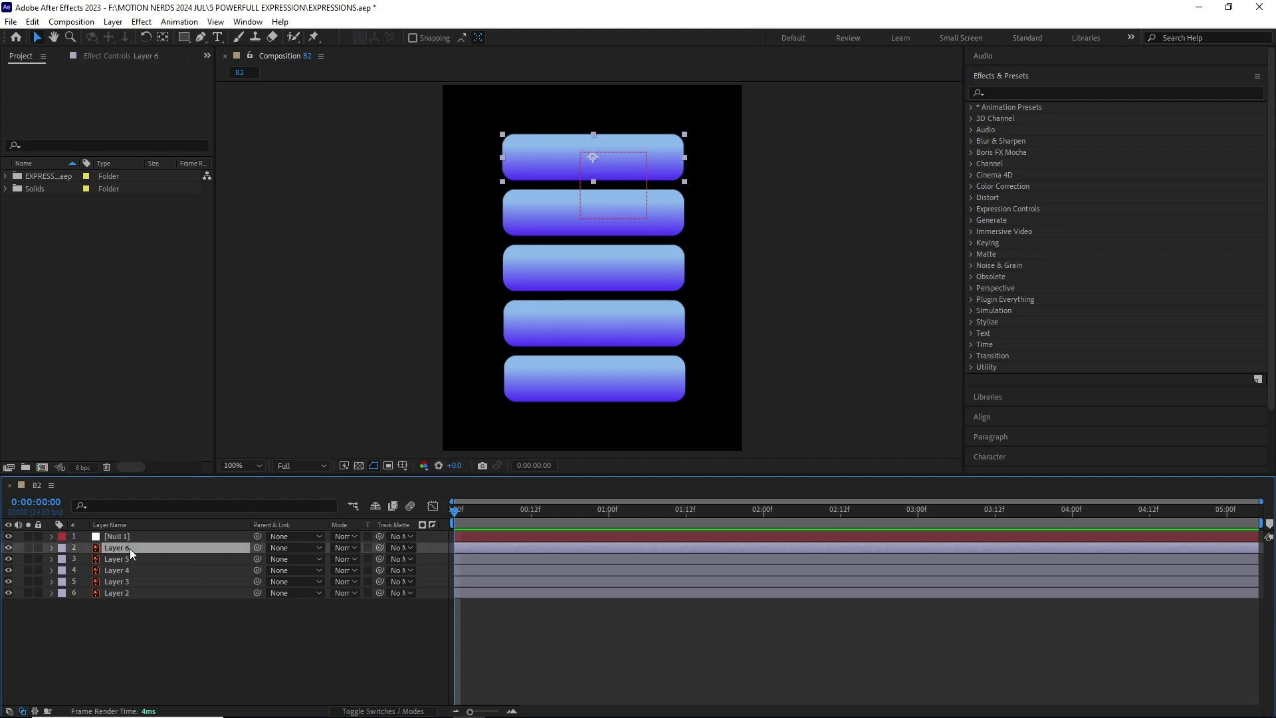
key(p)
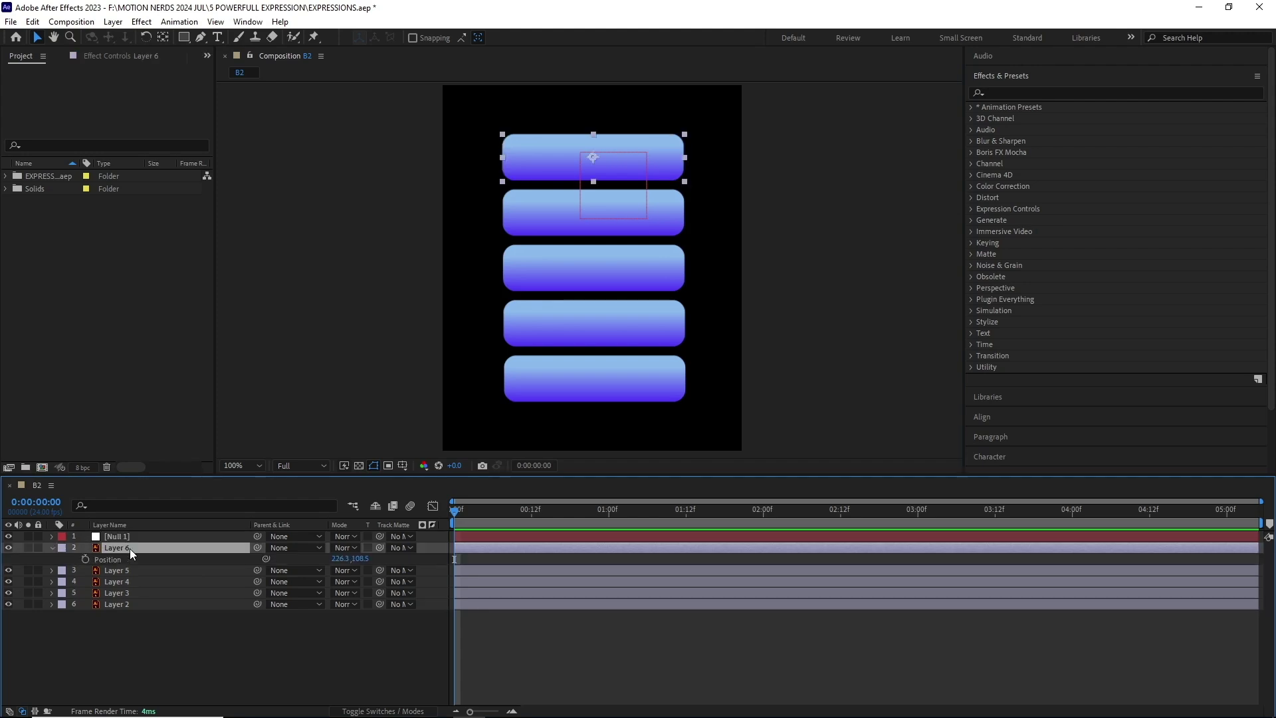
alt+click(85, 560)
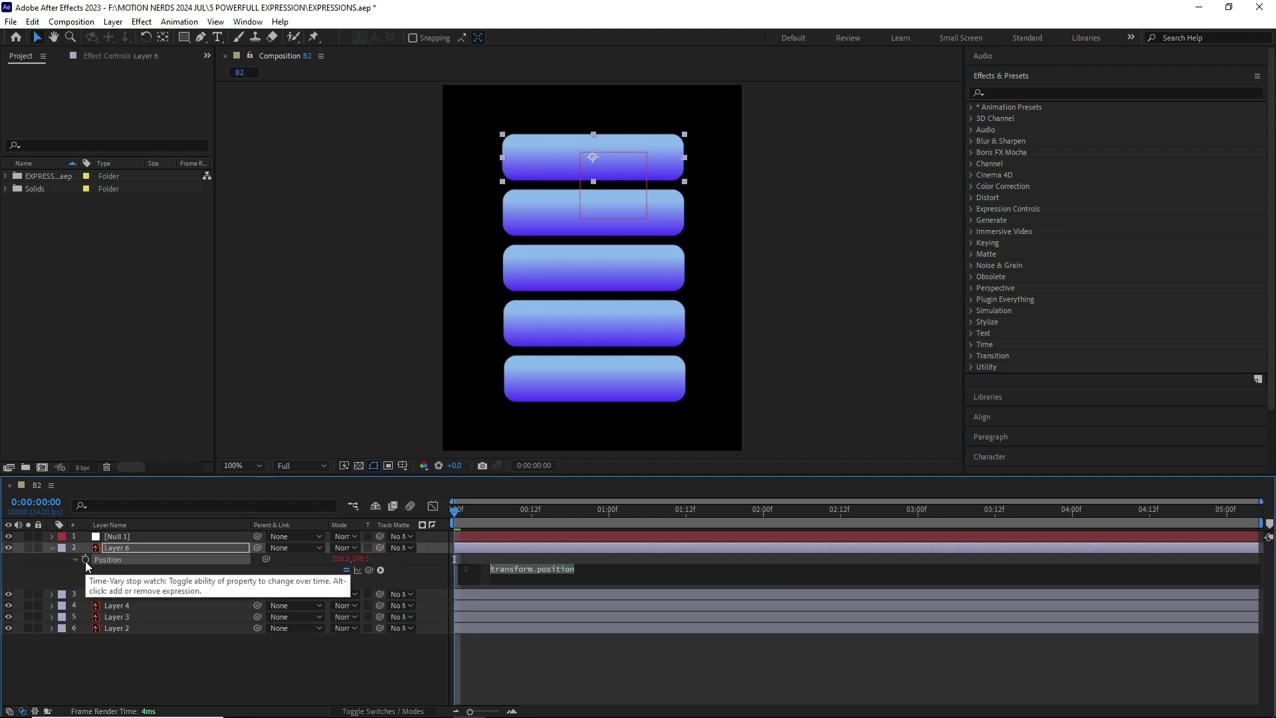
key(ctrl+v)
click(61, 568)
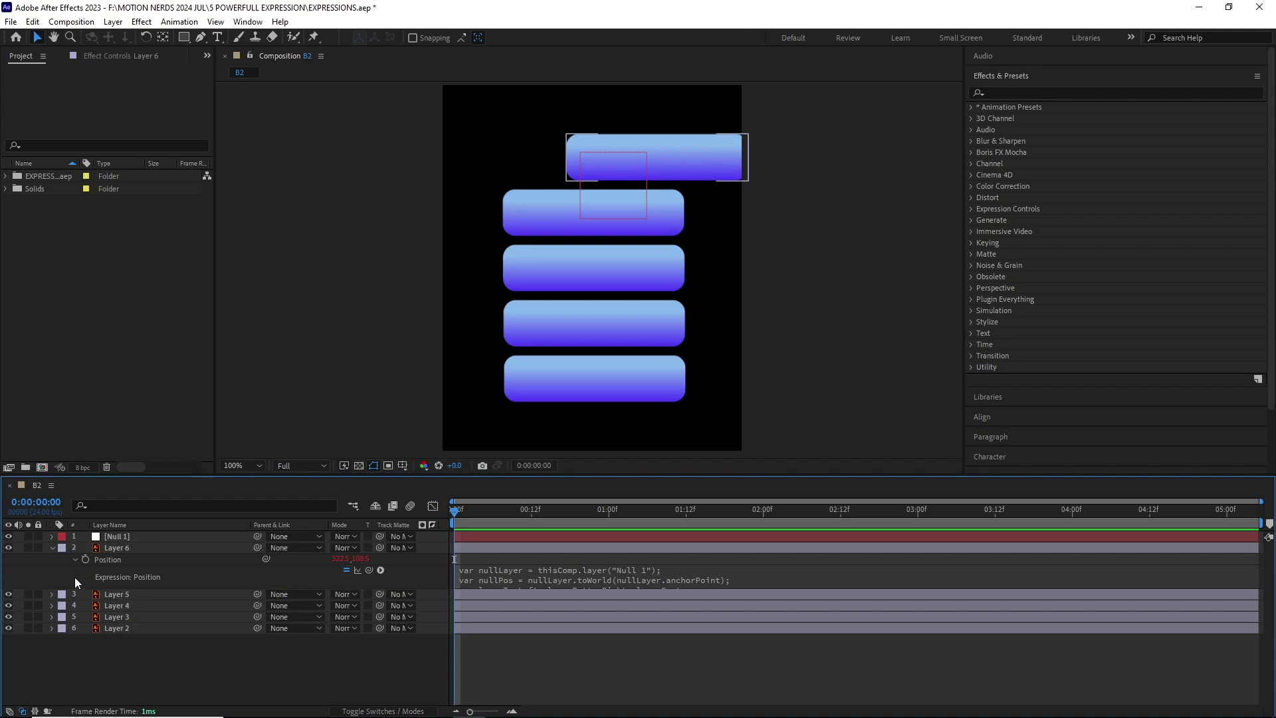
click(125, 539)
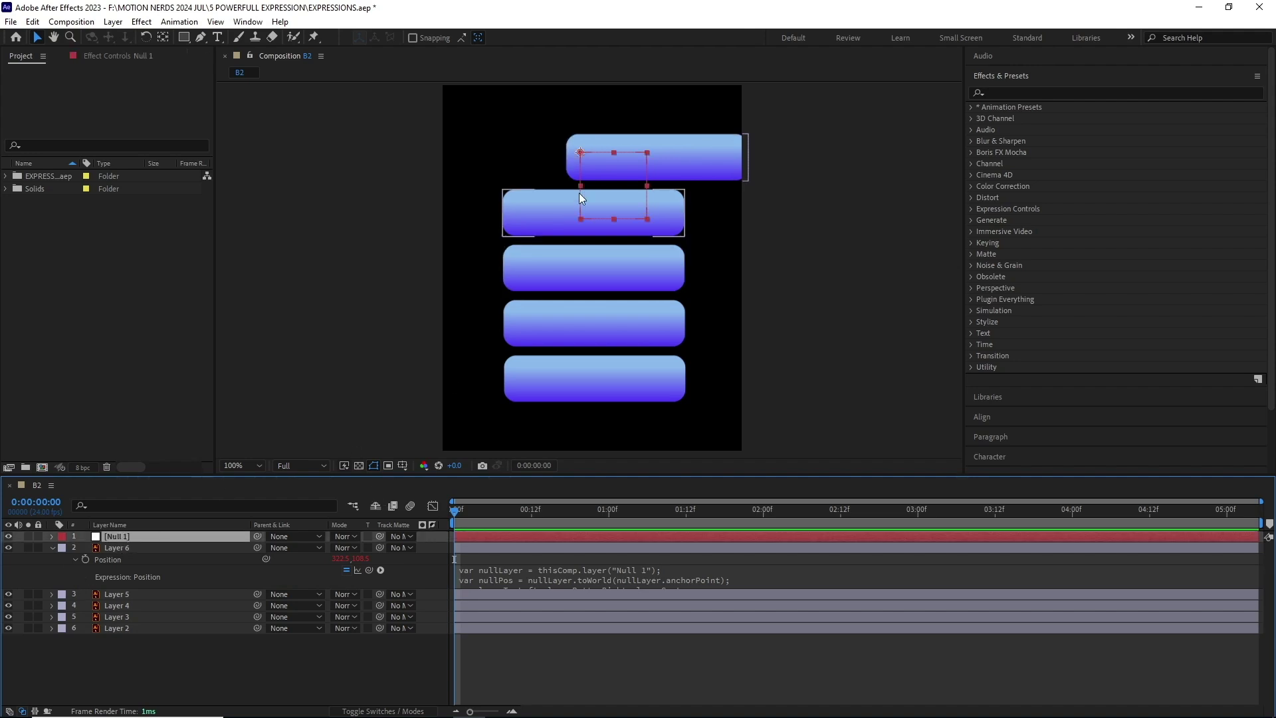
mouse_move(583, 157)
mouse_down()
mouse_move(583, 220)
mouse_move(583, 142)
mouse_up()
Review maxOffsetX in Null 1's Position expression, then drag Null 1 up near the top button.
click(571, 576)
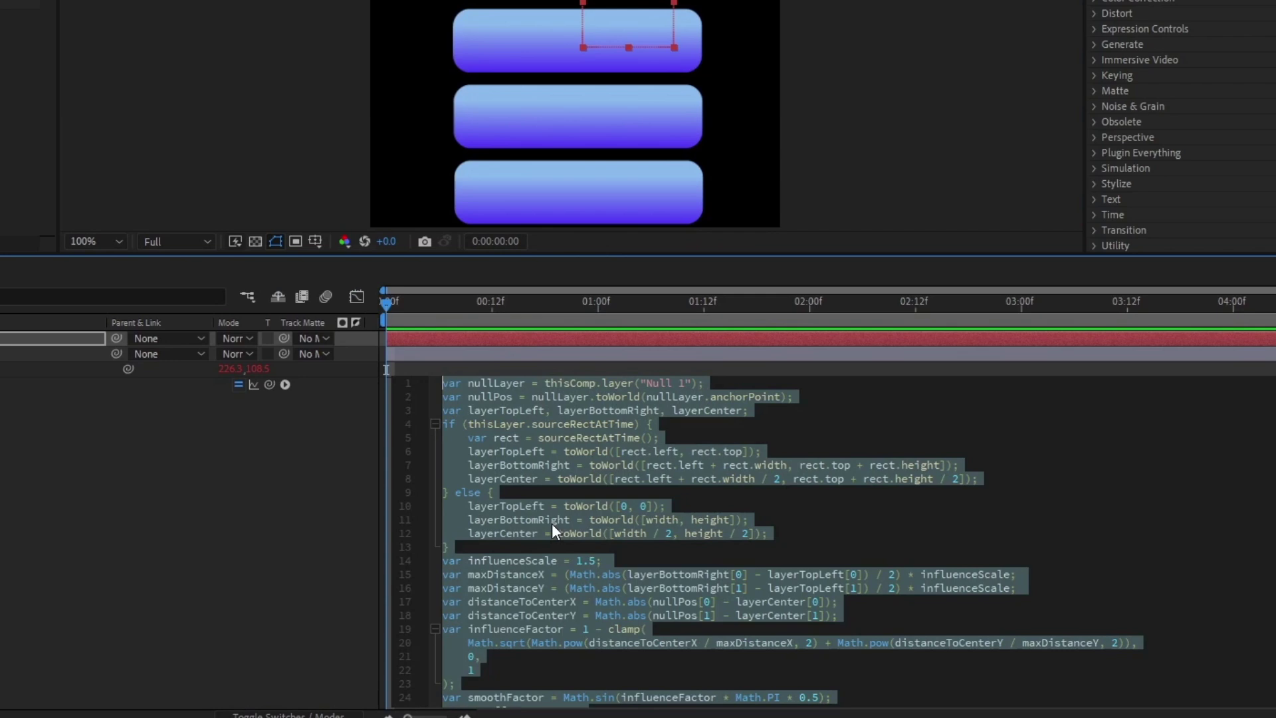
scroll(551, 523, down, 2)
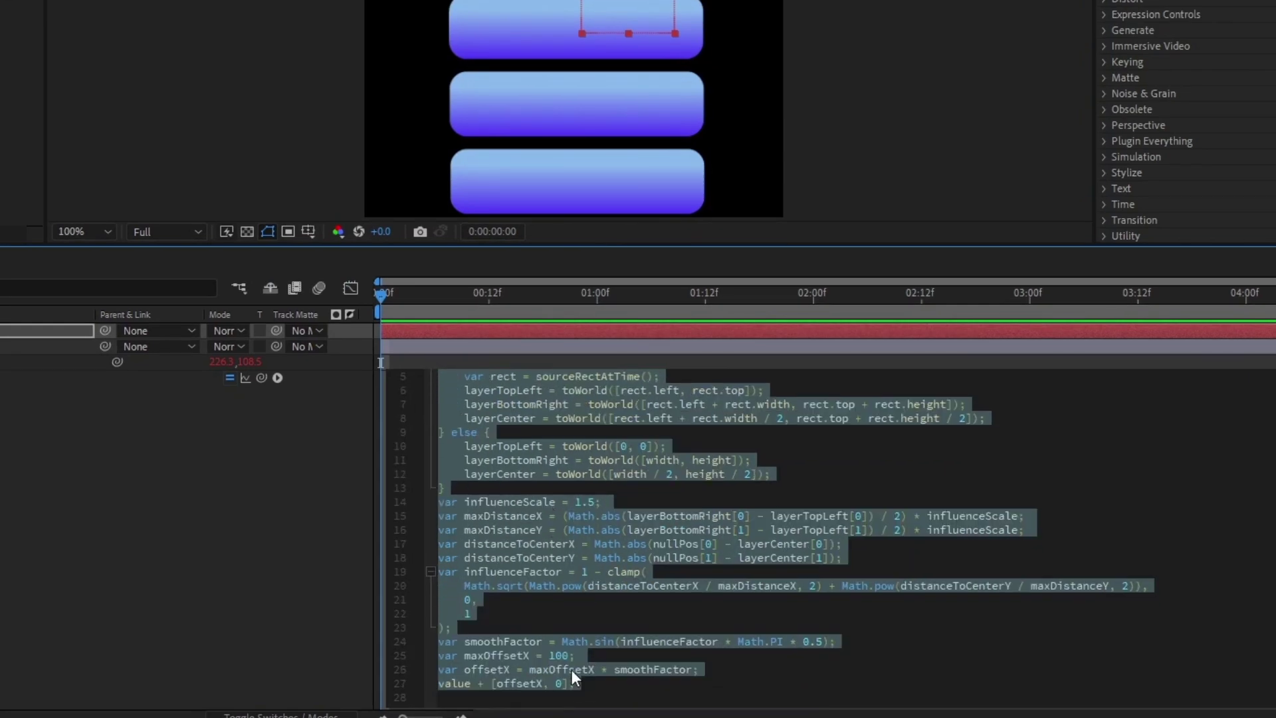
click(563, 651)
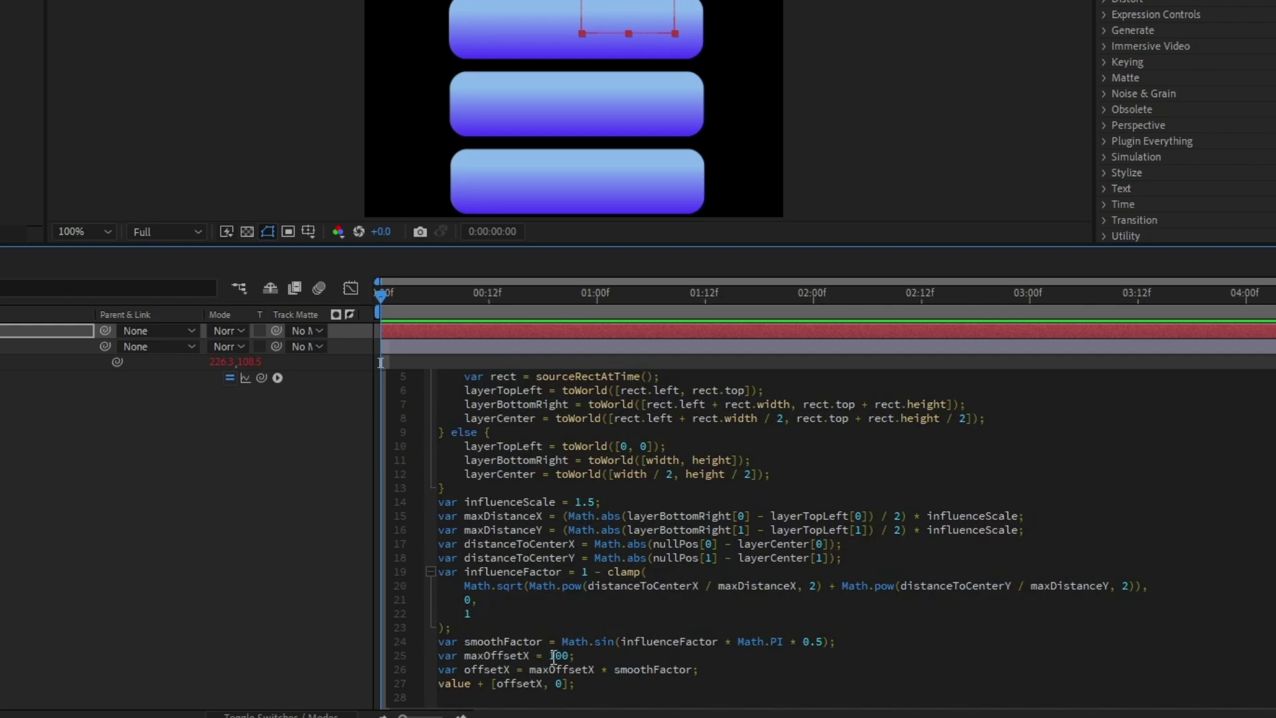
mouse_move(595, 157)
mouse_down()
mouse_move(597, 110)
mouse_move(606, 157)
mouse_move(607, 102)
mouse_move(604, 157)
mouse_move(611, 101)
mouse_move(612, 155)
mouse_move(609, 97)
mouse_move(612, 153)
mouse_up()
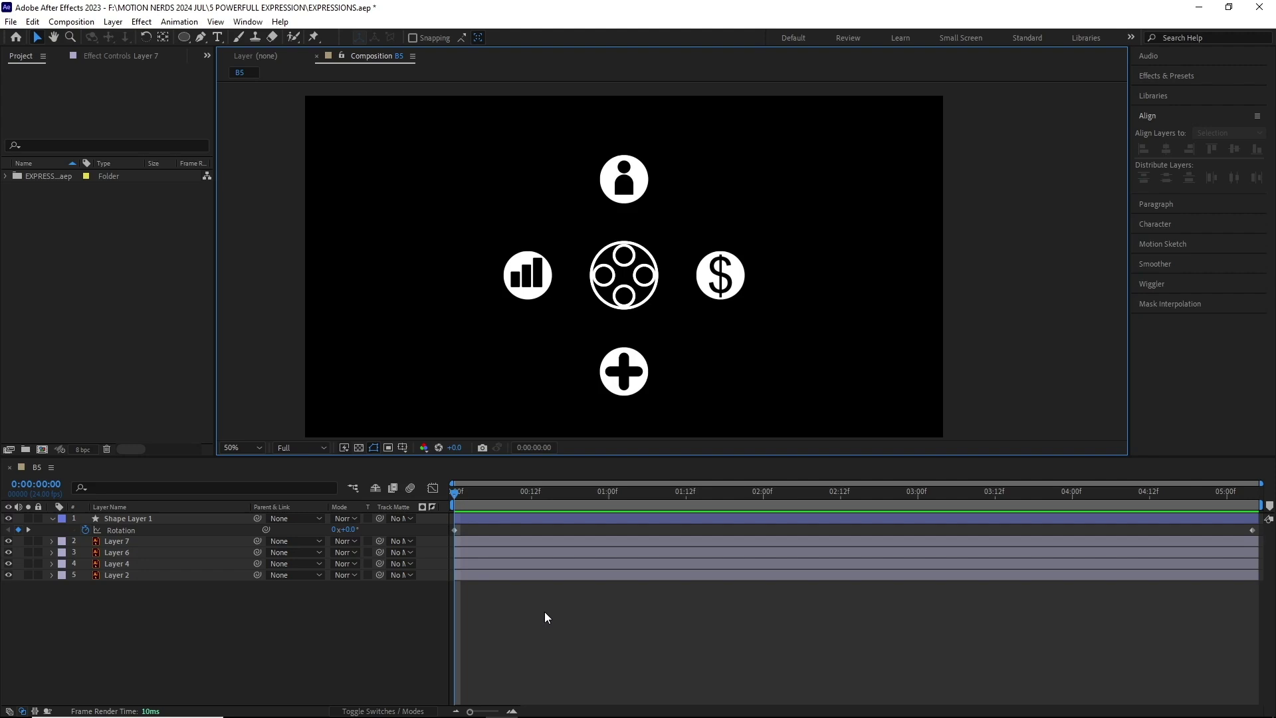
Select Shape Layer 1 and preview the central wheel's rotation.
click(171, 517)
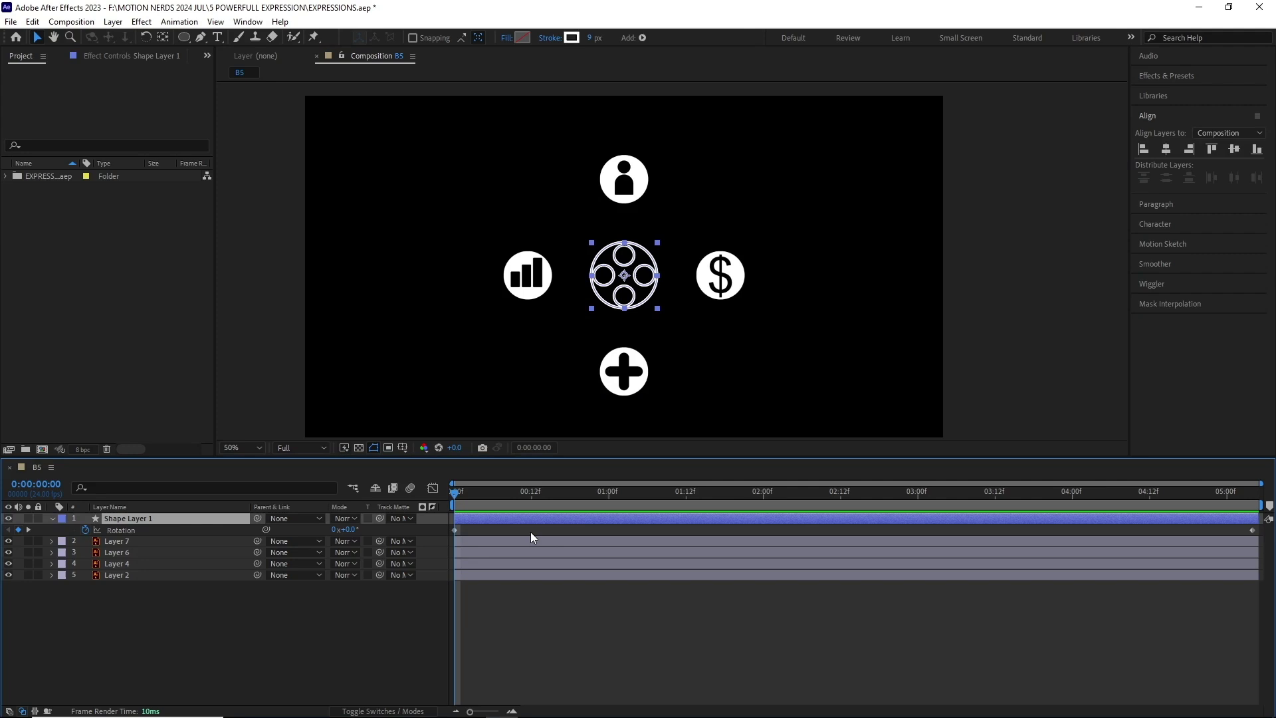
key(space)
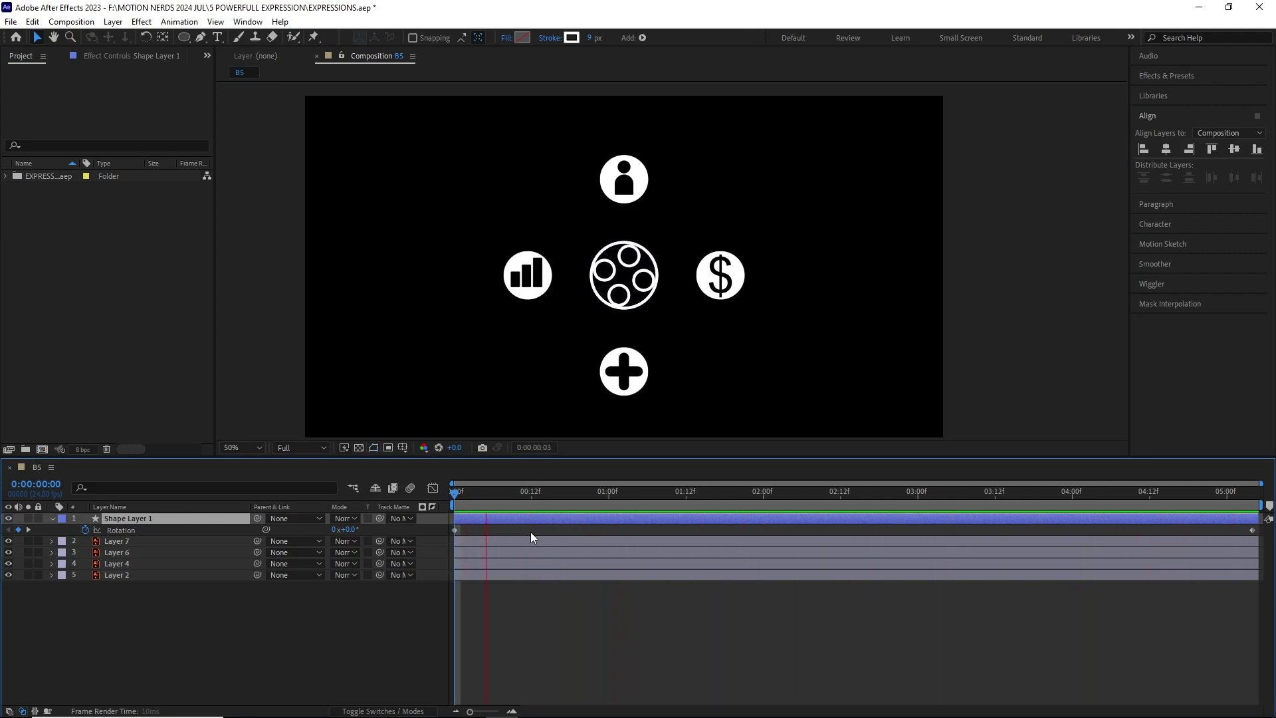
key(space)
Parent Layers 7, 6, 4 and 2 to Shape Layer 1 and preview them orbiting.
click(130, 541)
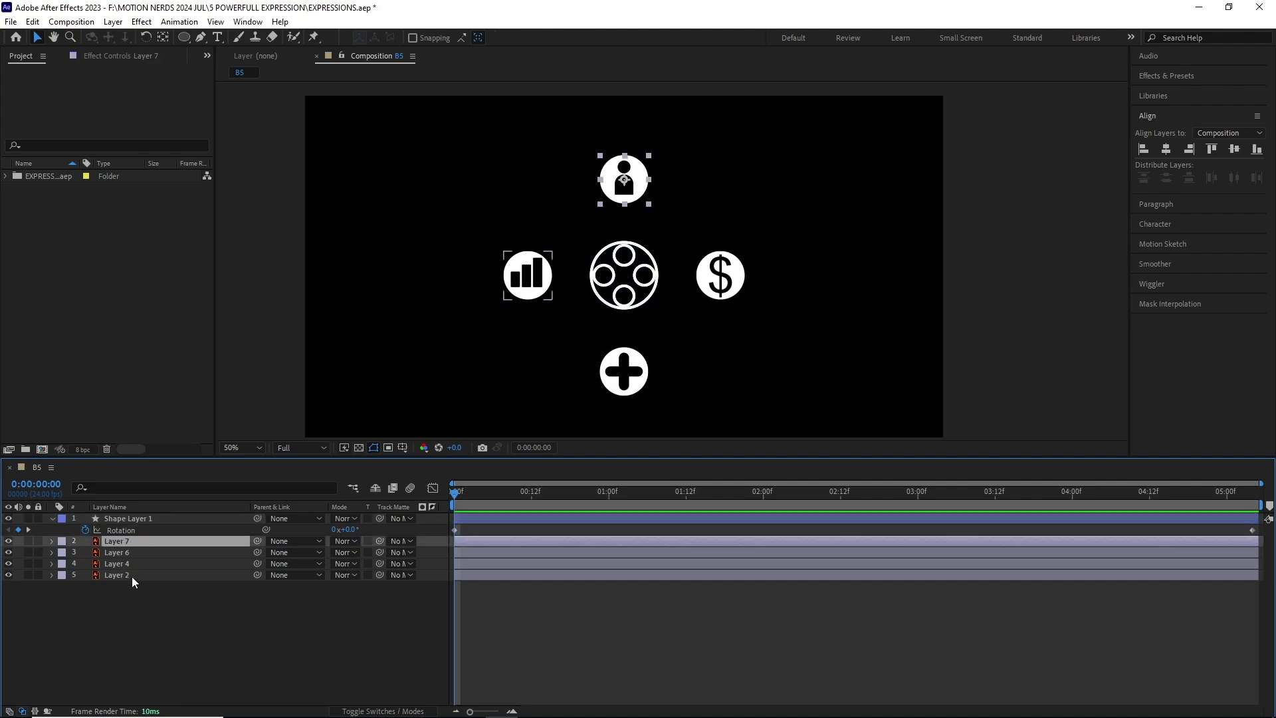
shift+click(131, 576)
drag(257, 541, 164, 520)
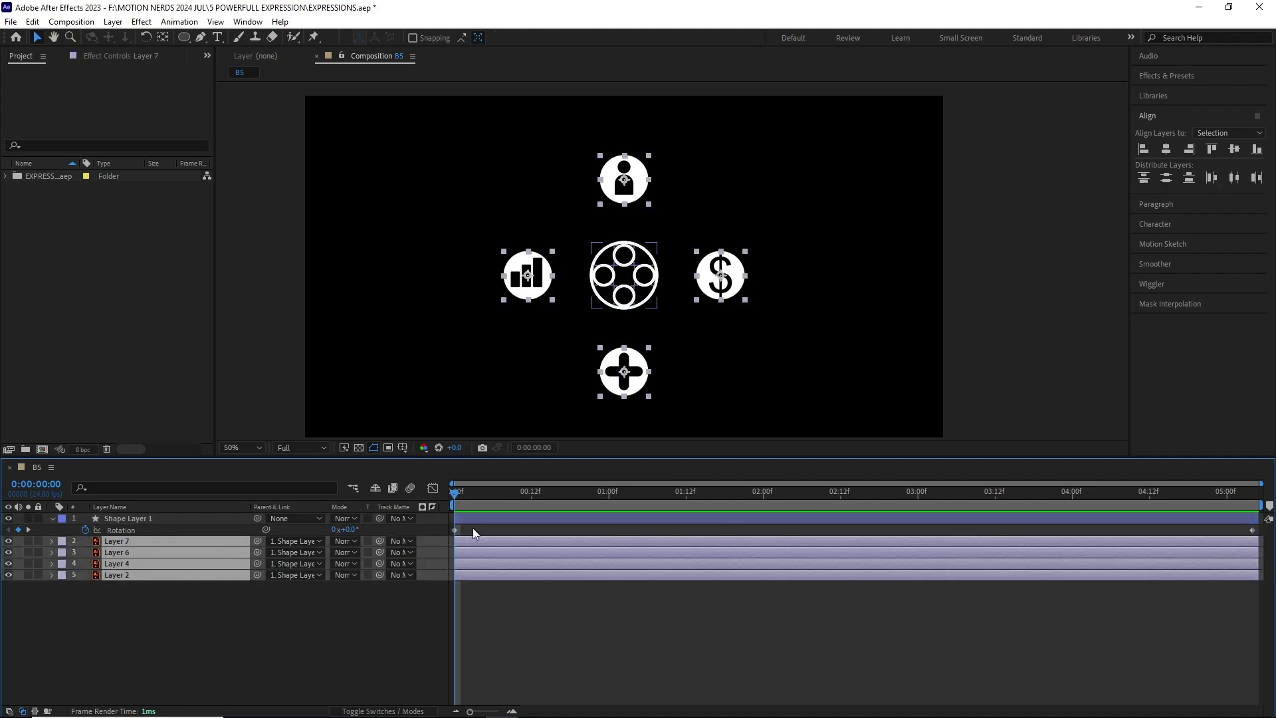
key(space)
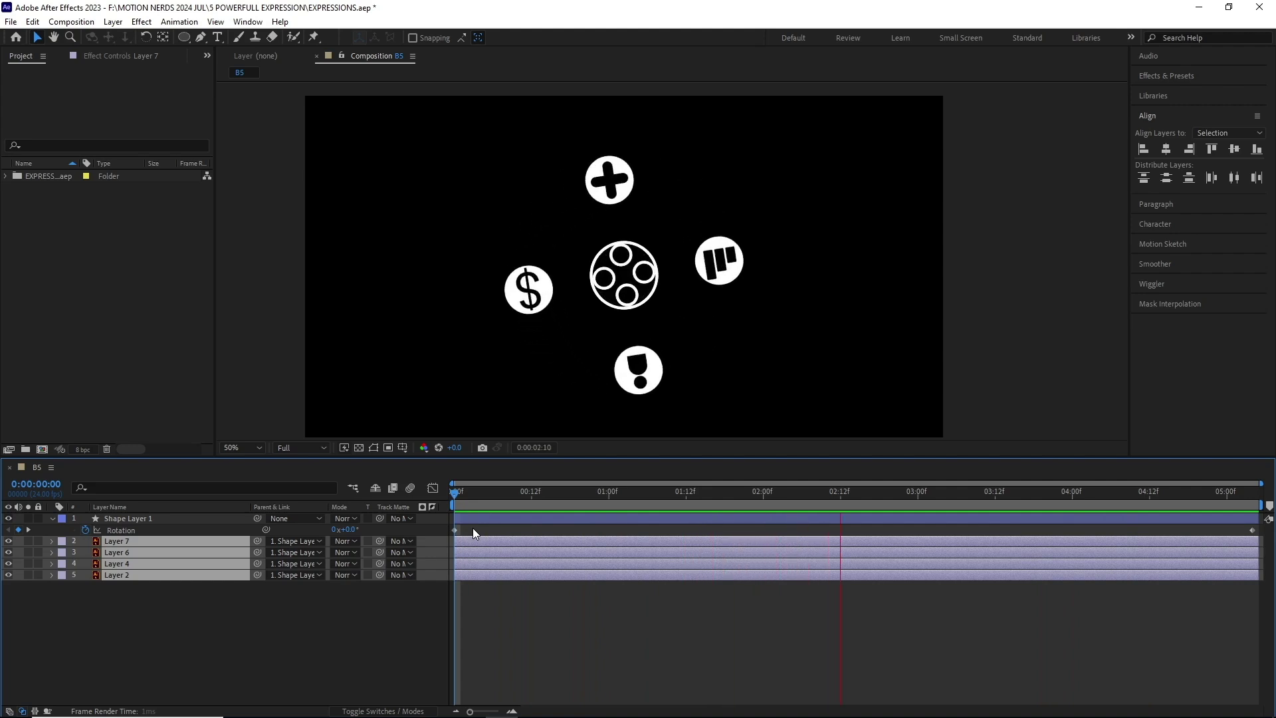
Give Layer 7's Rotation a -parent.rotation expression and preview it staying upright.
click(472, 540)
key(r)
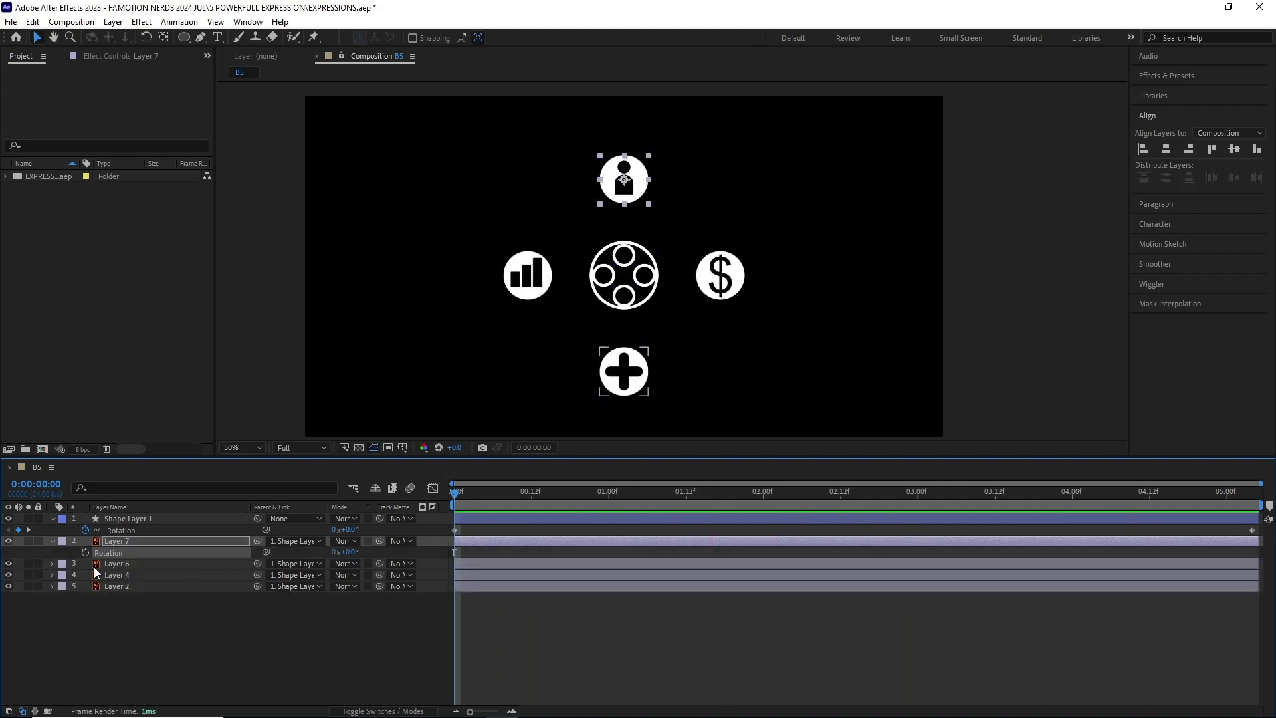
alt+click(86, 552)
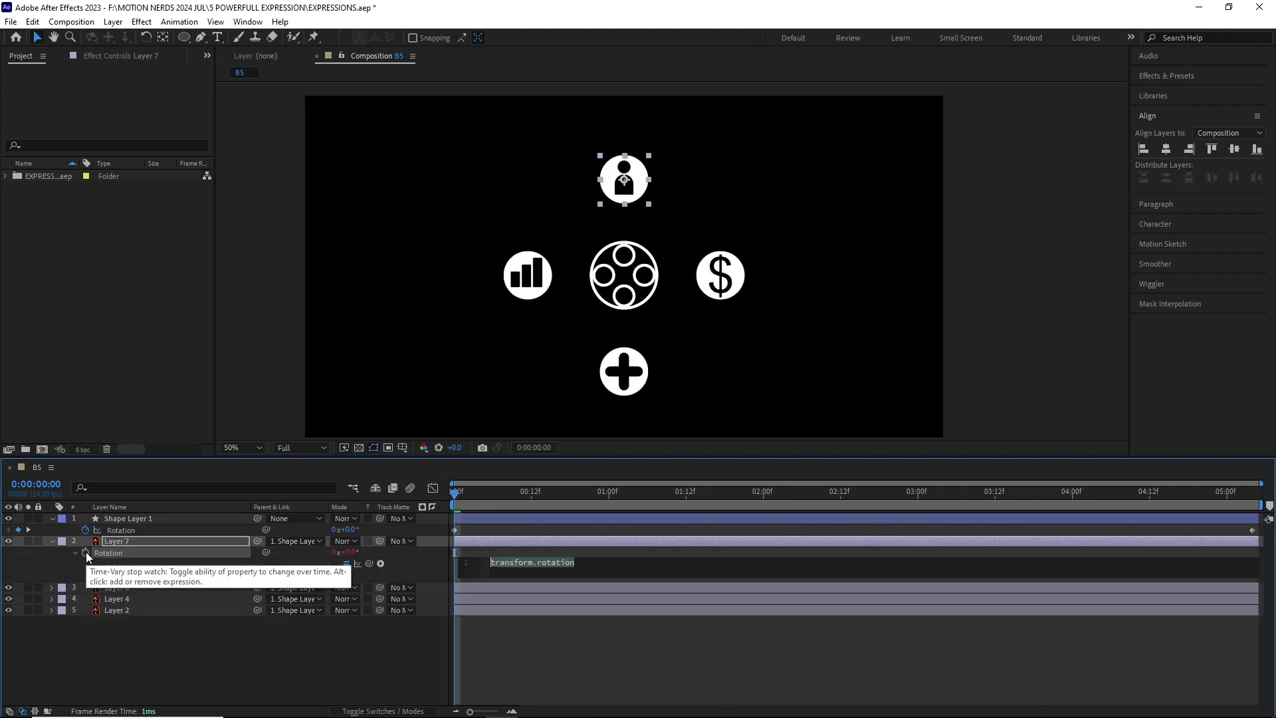
click(46, 557)
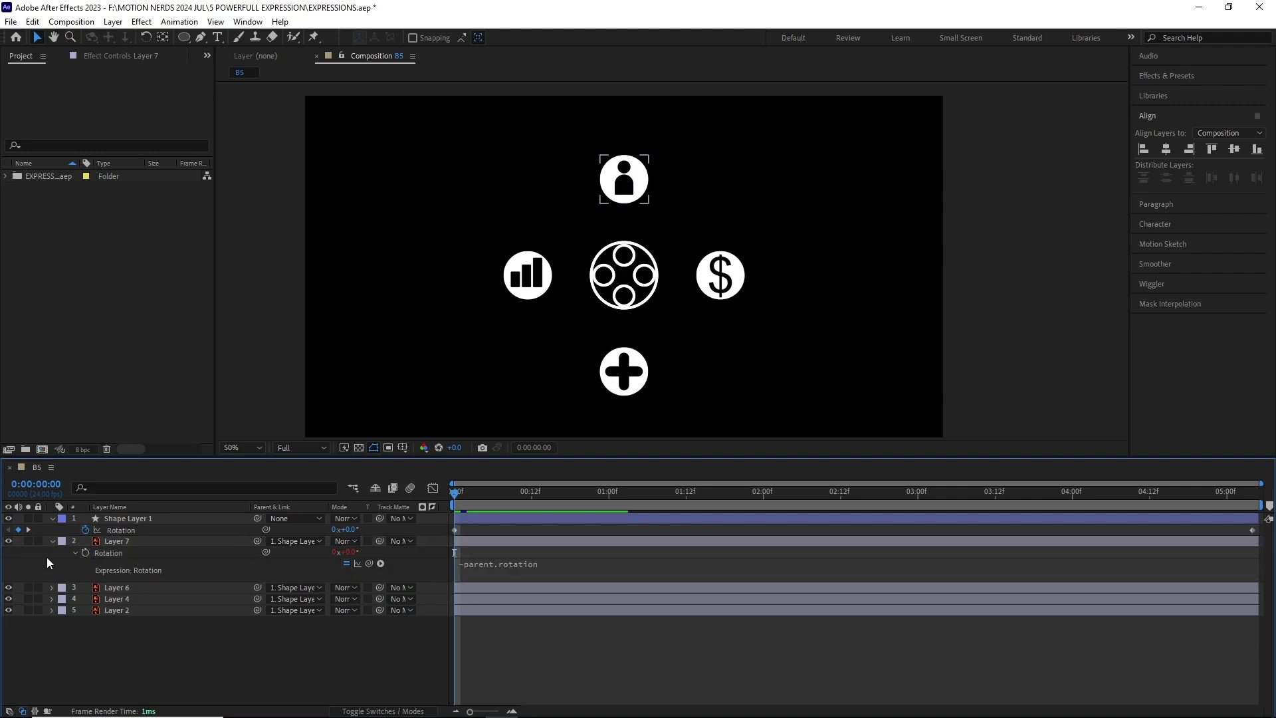
key(space)
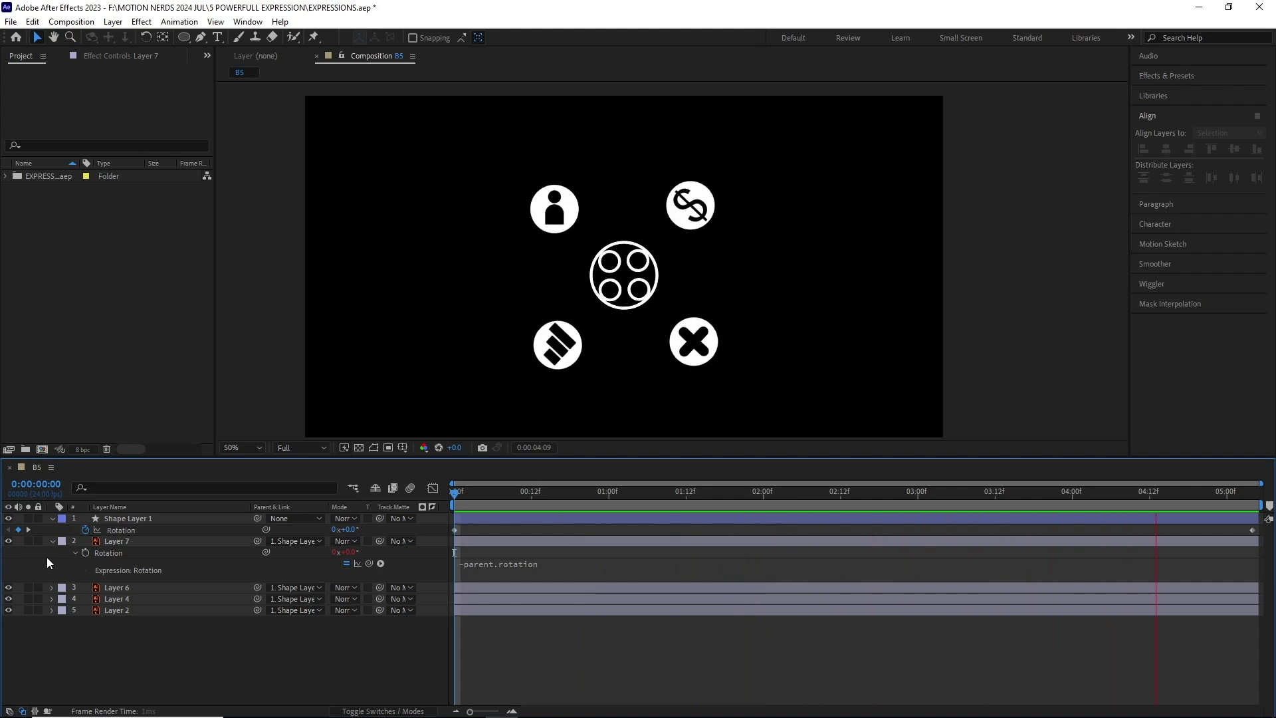
Copy the expression only onto Layers 6, 4 and 2, then preview all icons orbiting upright.
click(32, 21)
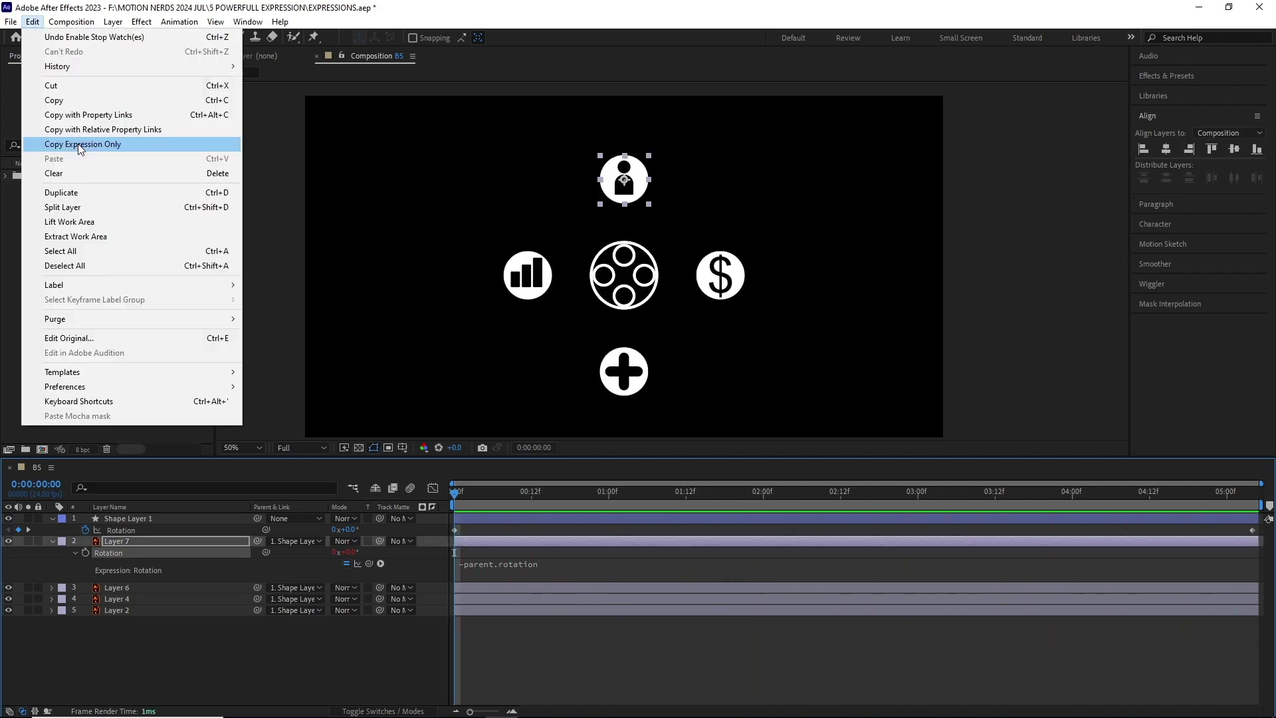
click(73, 143)
click(123, 587)
shift+click(126, 610)
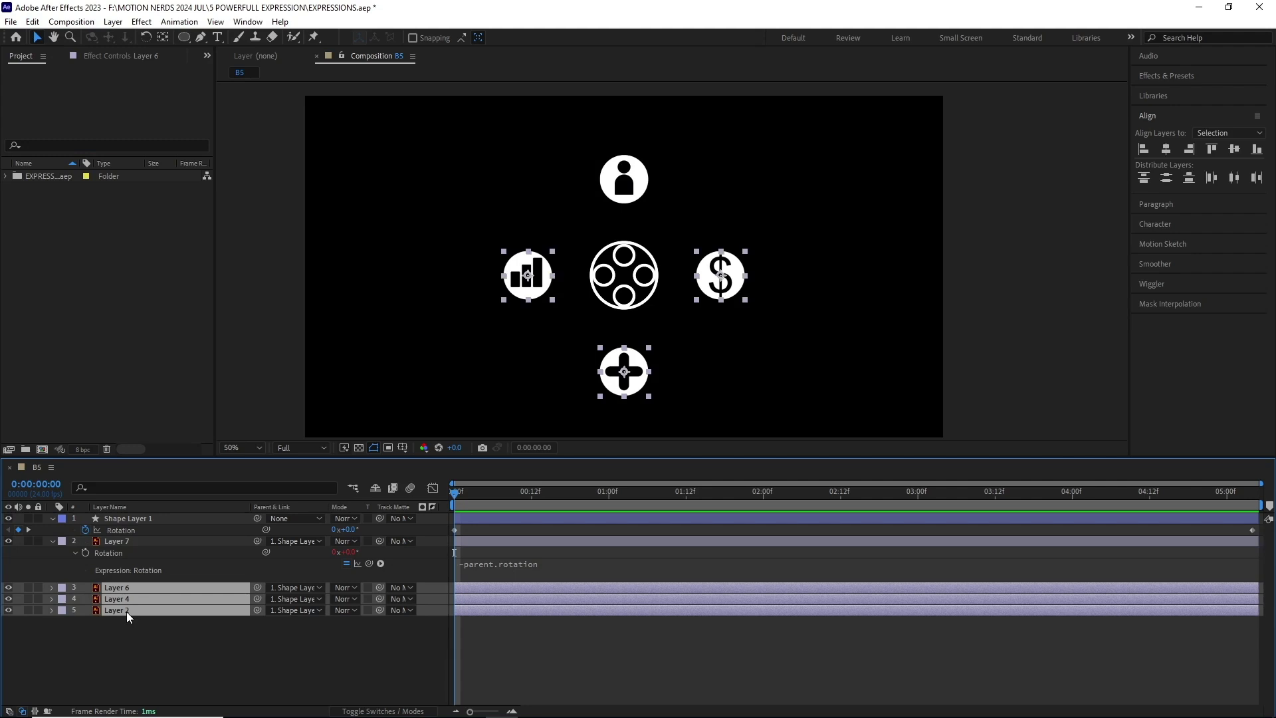
click(173, 648)
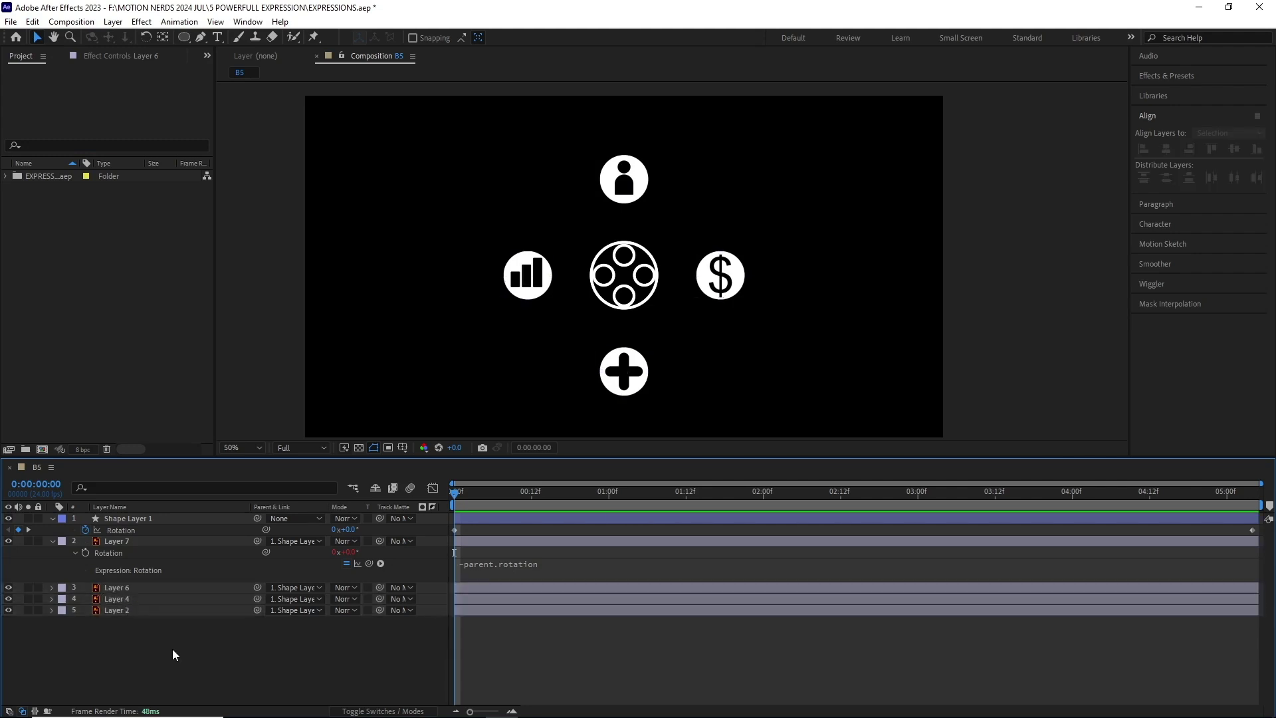
key(space)
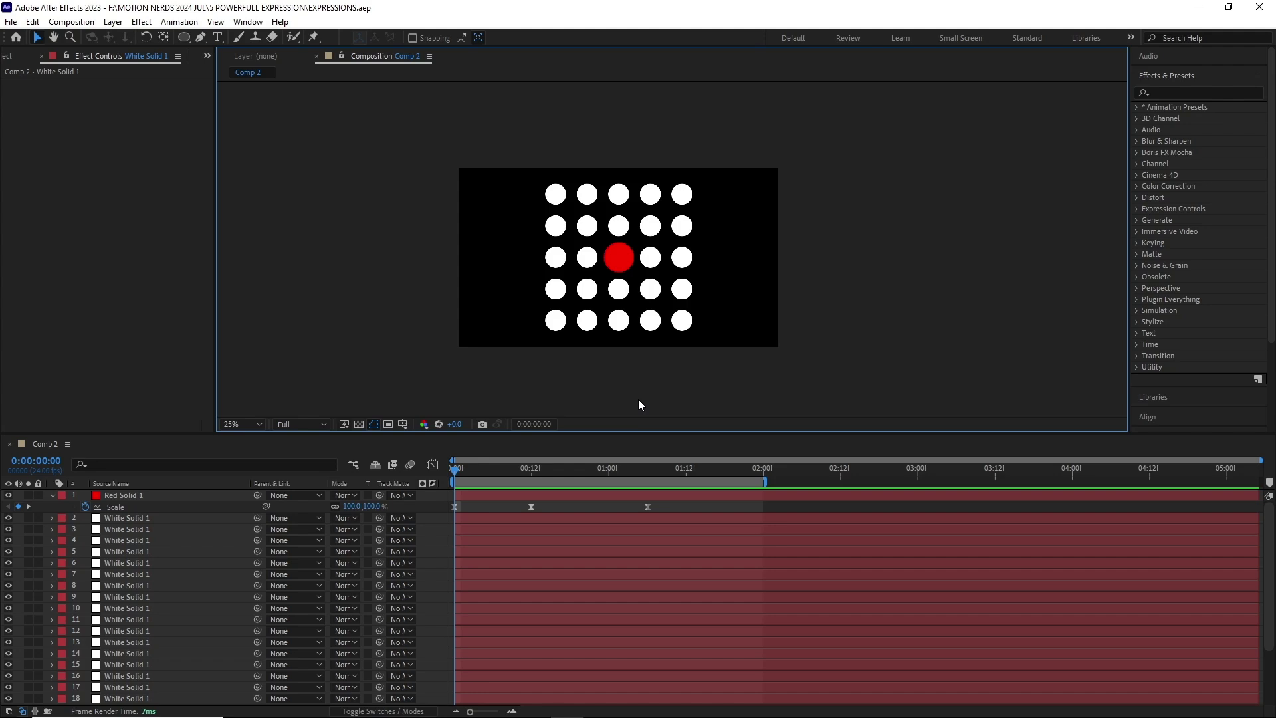
Inspect the white circle layers and Red Solid 1's Scale, then preview the red circle growing.
click(176, 498)
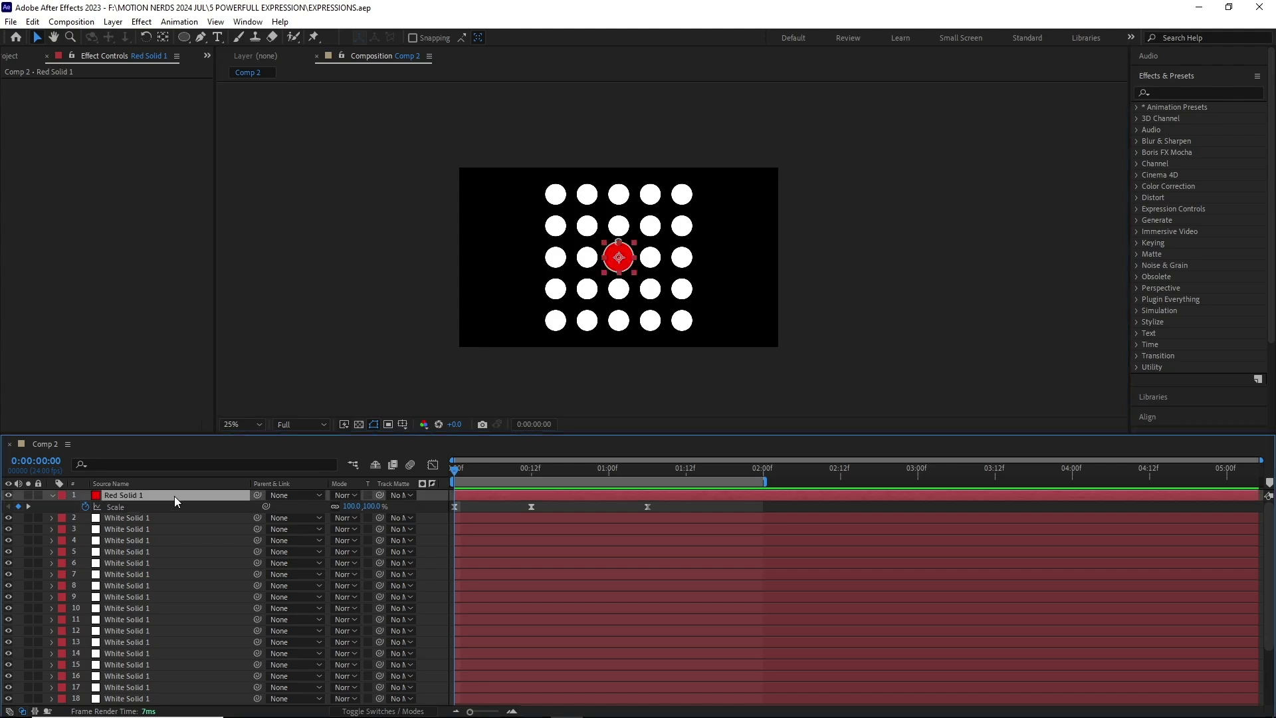
click(165, 523)
click(162, 529)
click(156, 562)
click(150, 585)
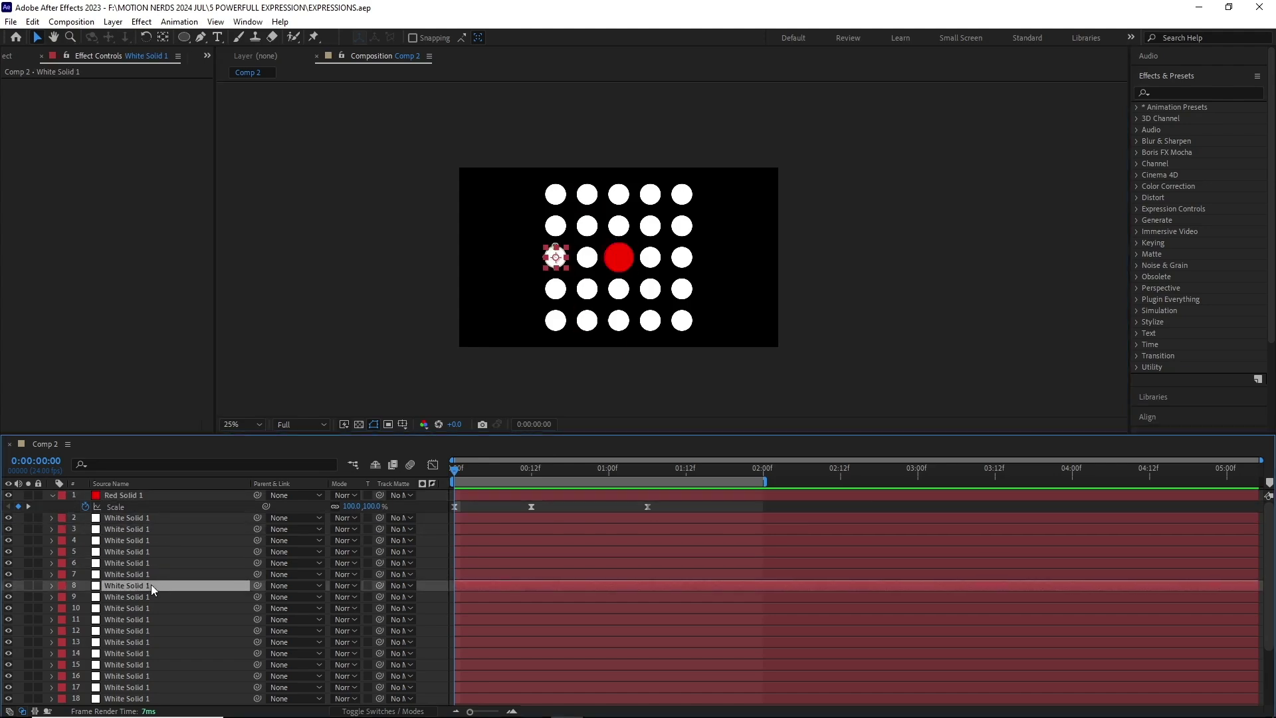
click(150, 562)
click(149, 540)
click(149, 529)
click(149, 518)
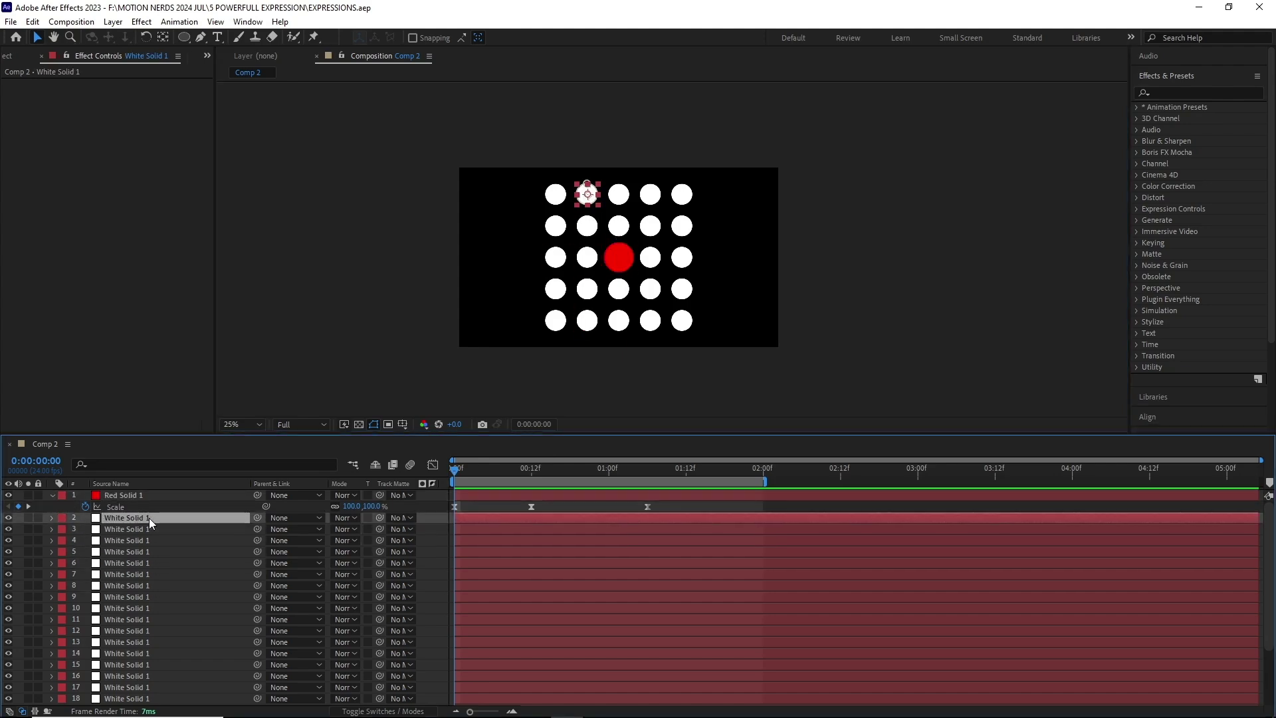
click(146, 499)
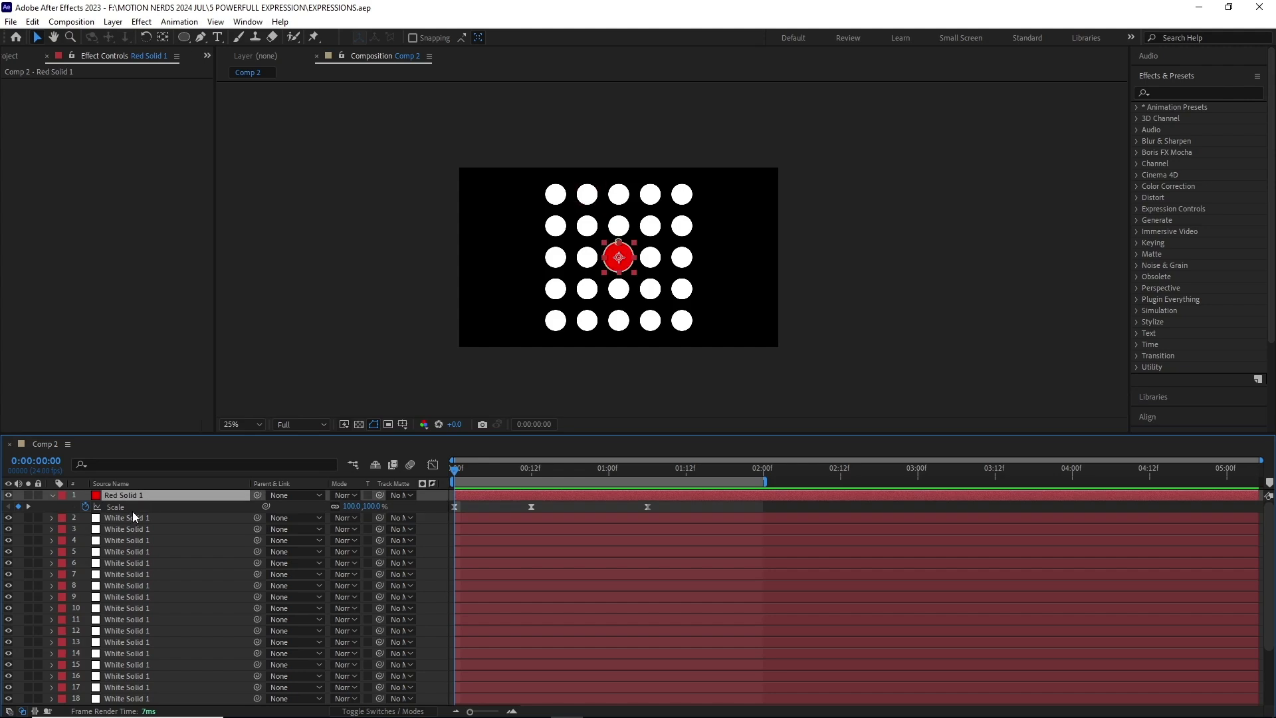
click(135, 509)
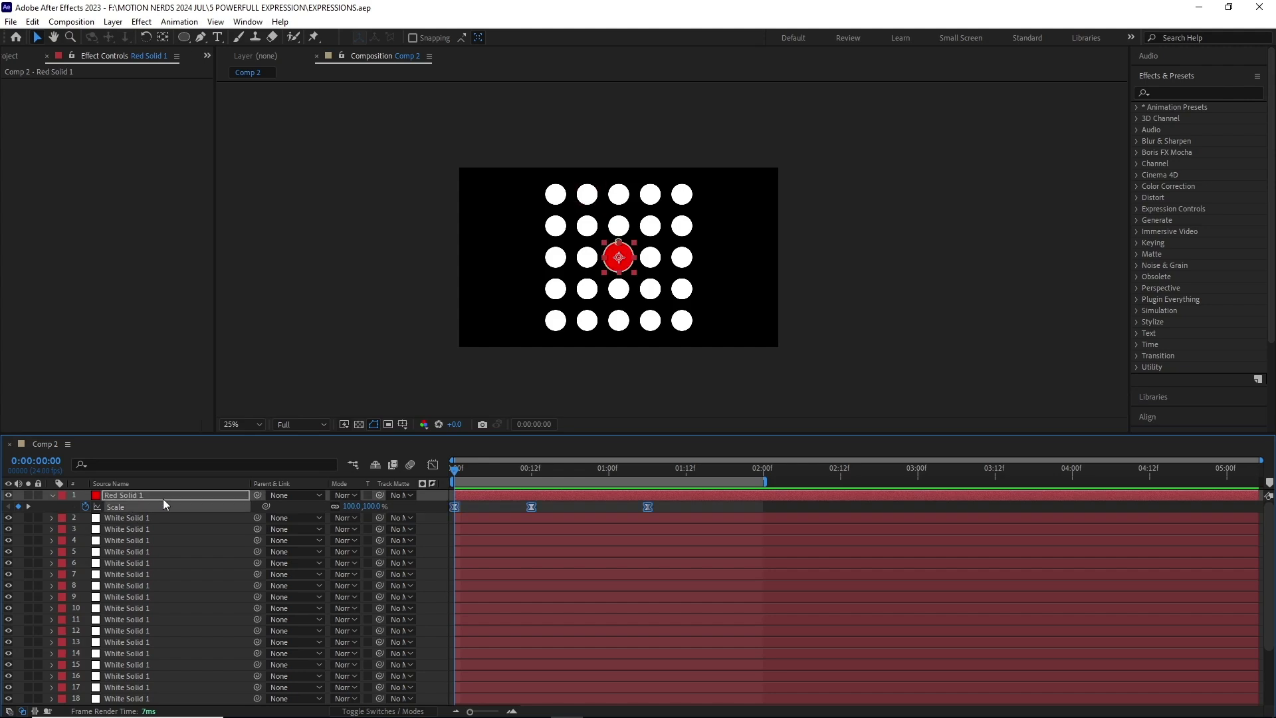
click(162, 499)
key(space)
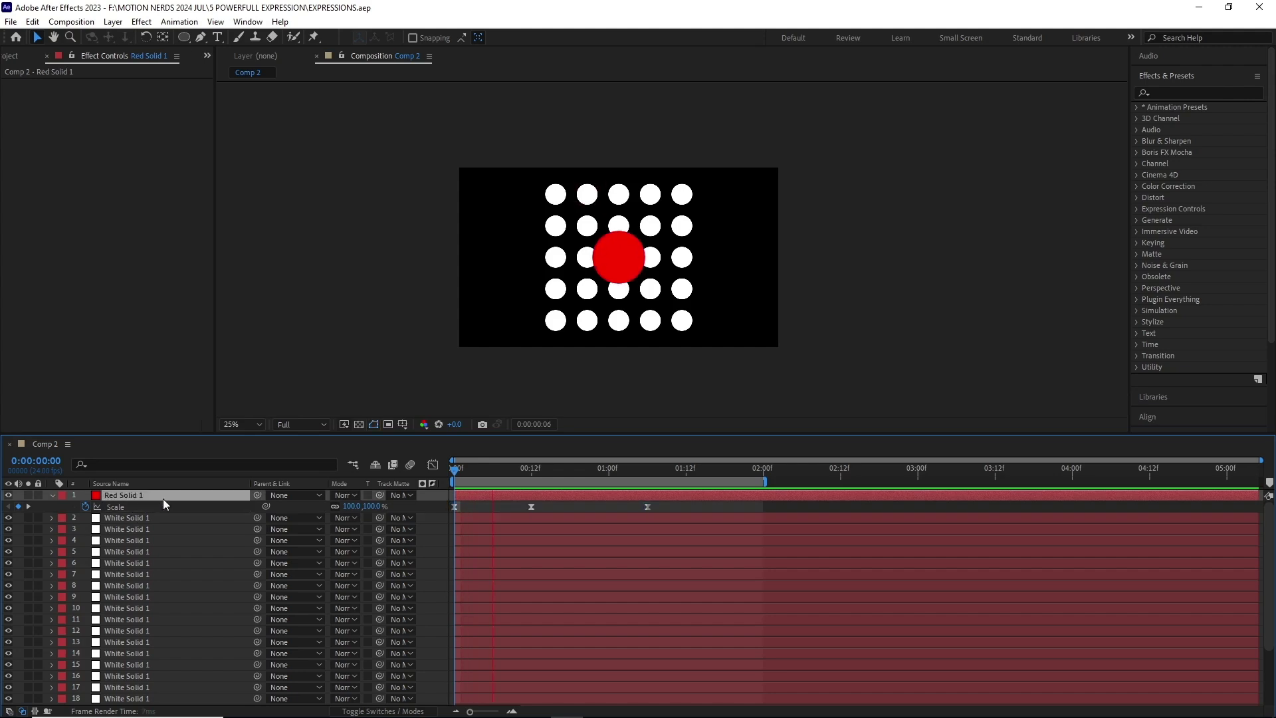
Parent all White Solid layers to Red Solid 1 and preview them following it.
click(162, 518)
scroll(164, 582, down, 2)
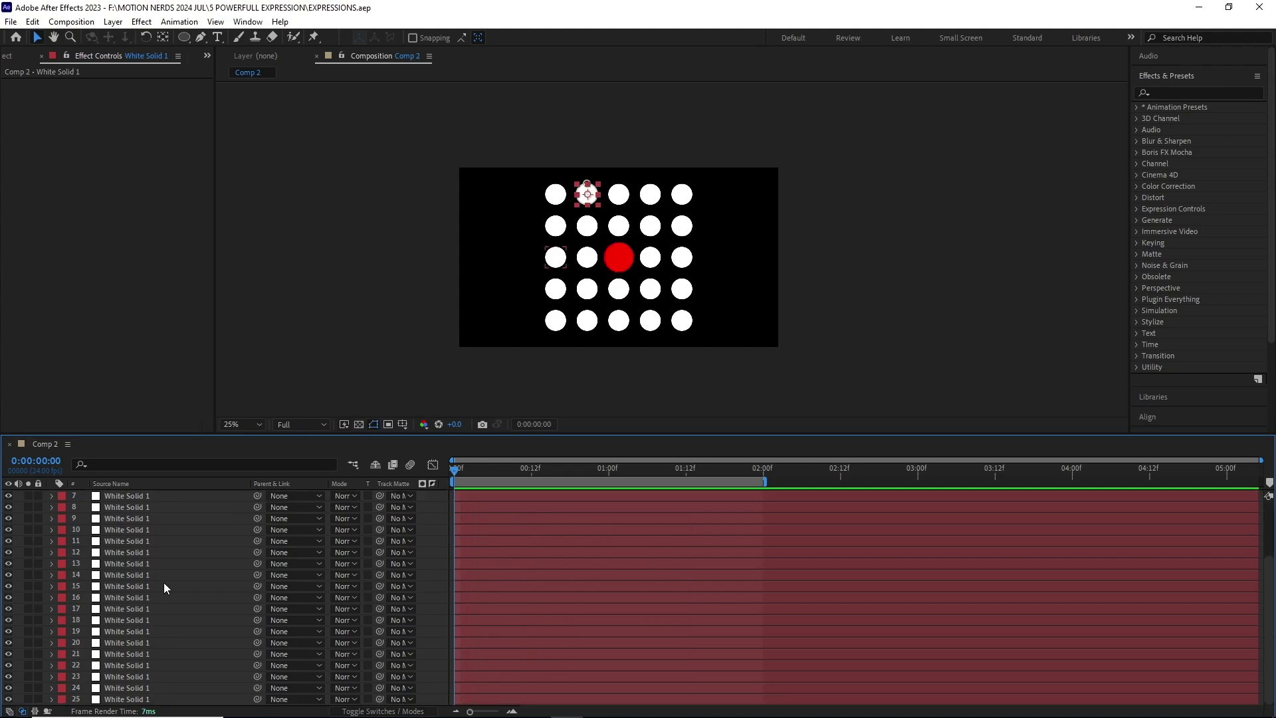
shift+click(145, 702)
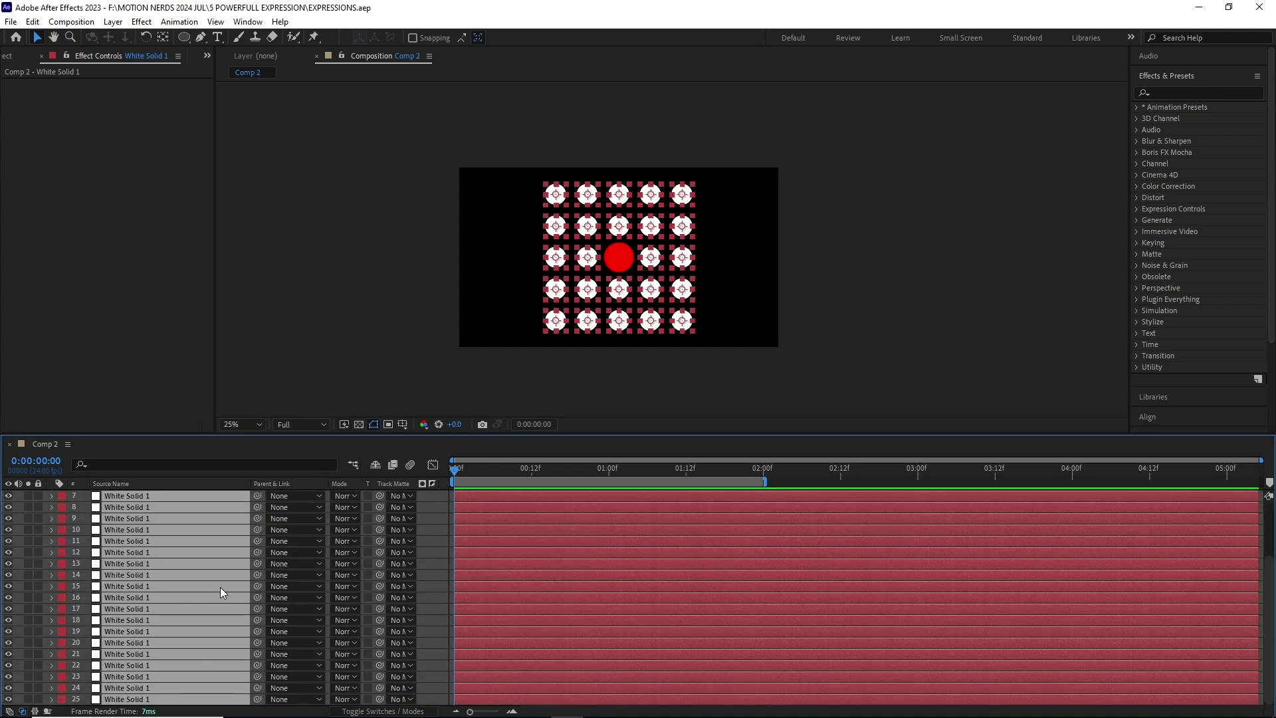
scroll(223, 585, up, 2)
drag(257, 521, 174, 496)
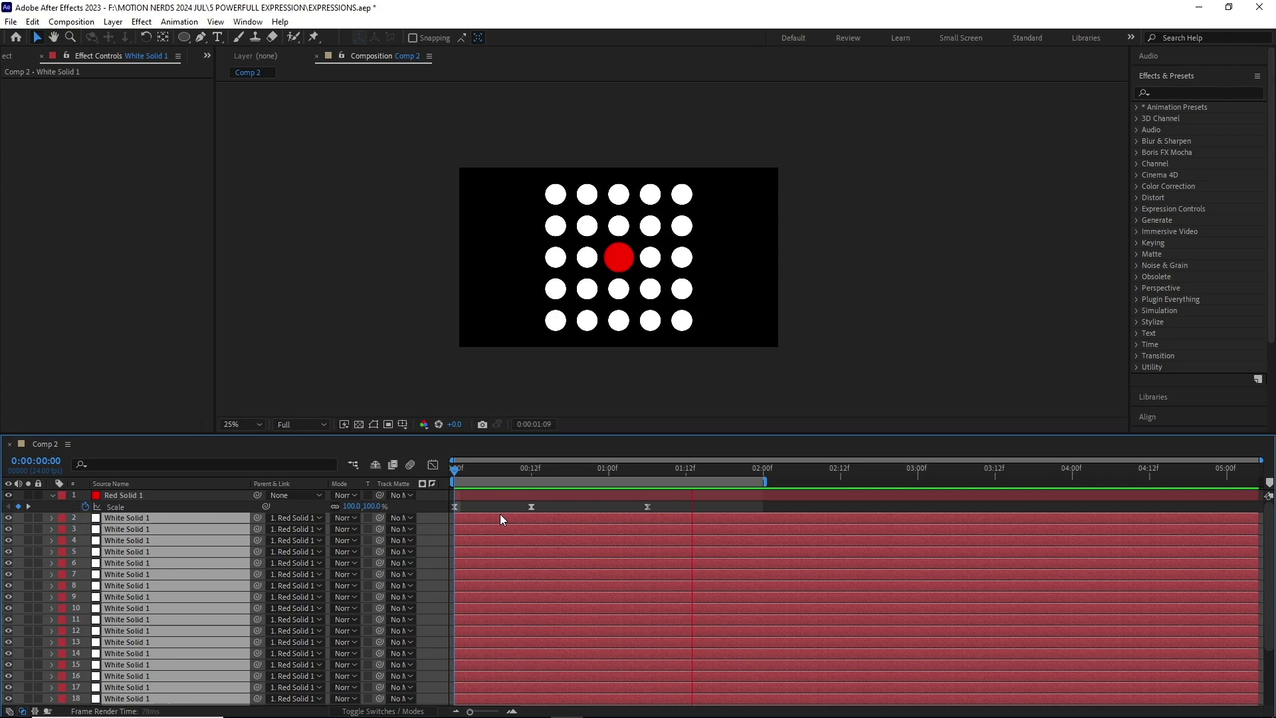
key(space)
key(space)
Add a parent-scale compensation expression to layer 2's Scale.
click(162, 520)
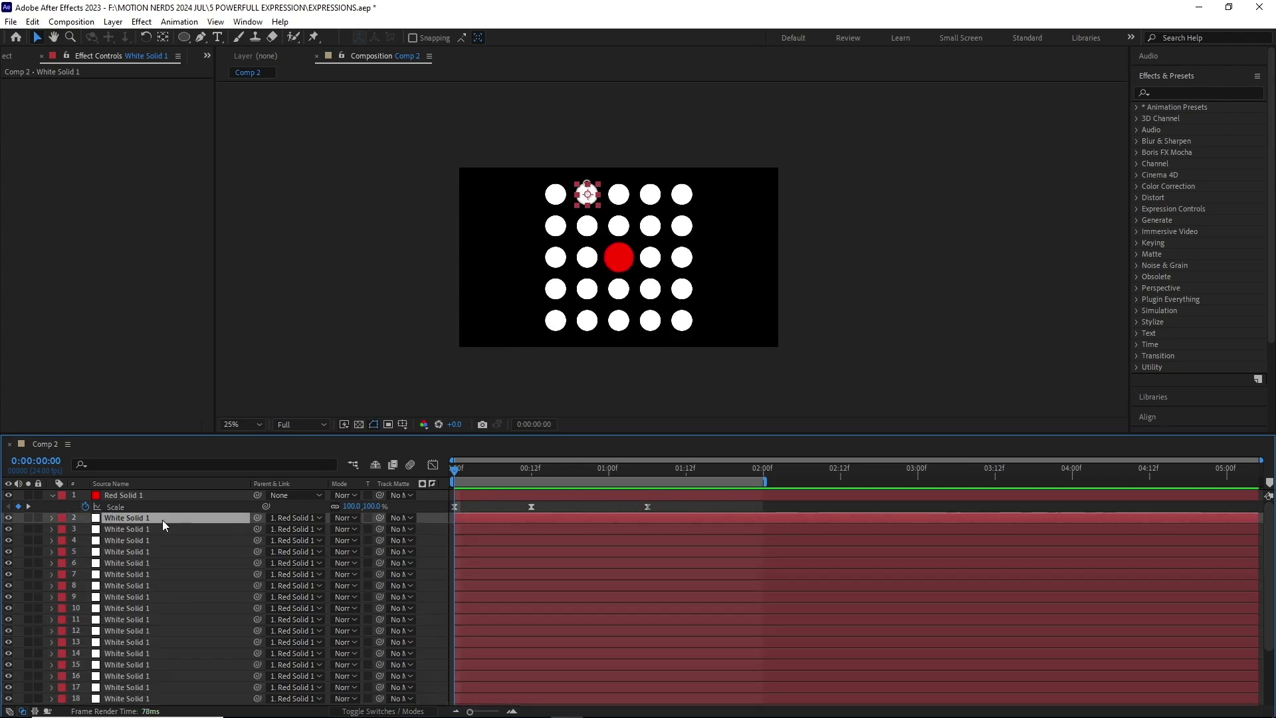
key(s)
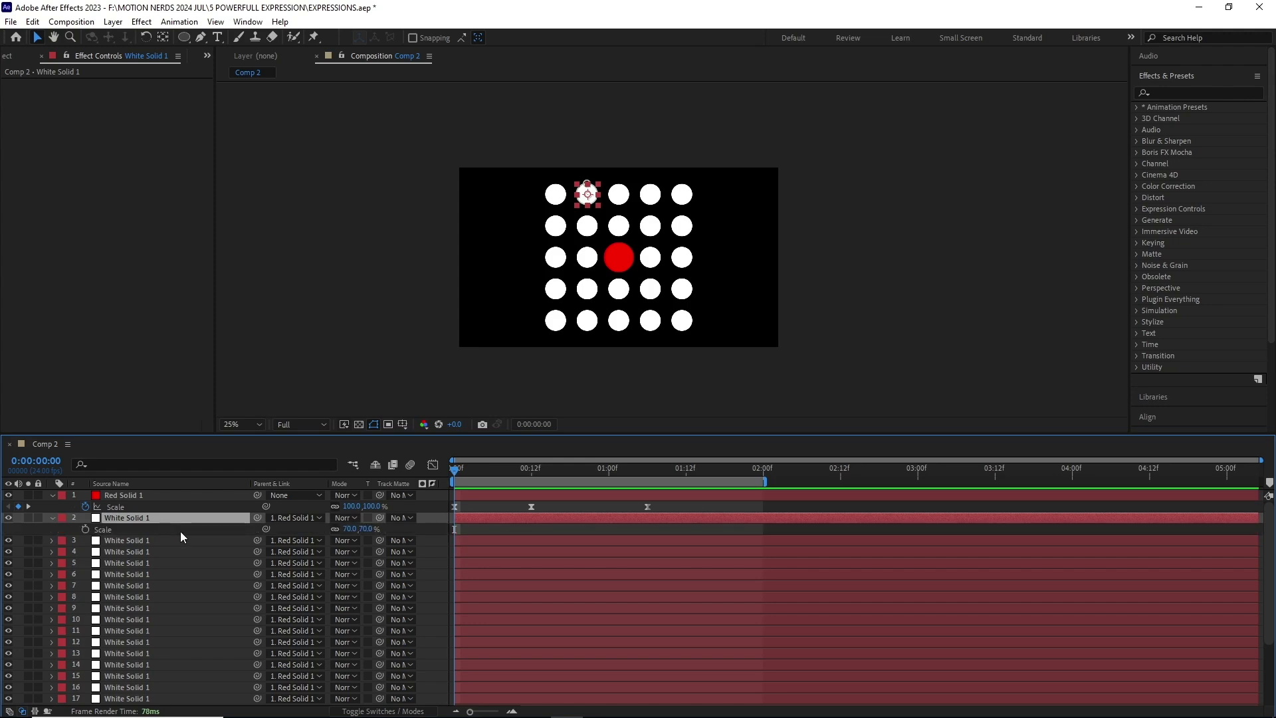
click(142, 530)
key(alt+shift+equal)
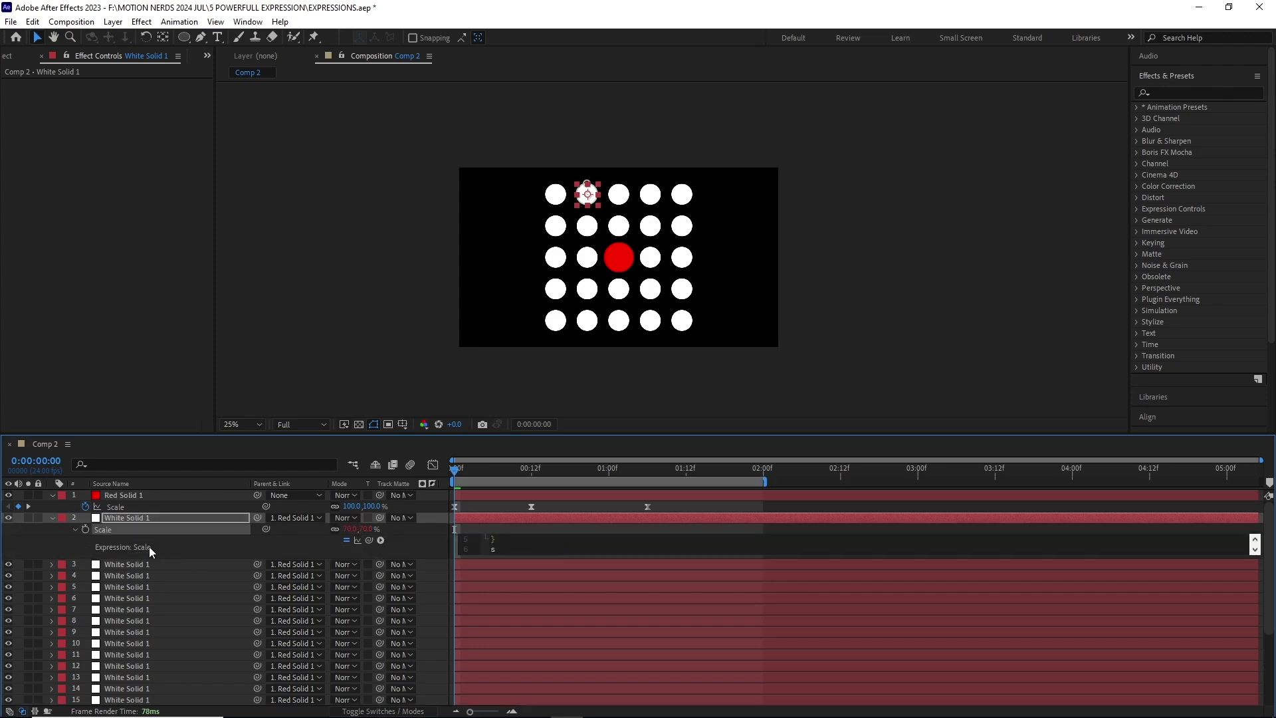
click(229, 549)
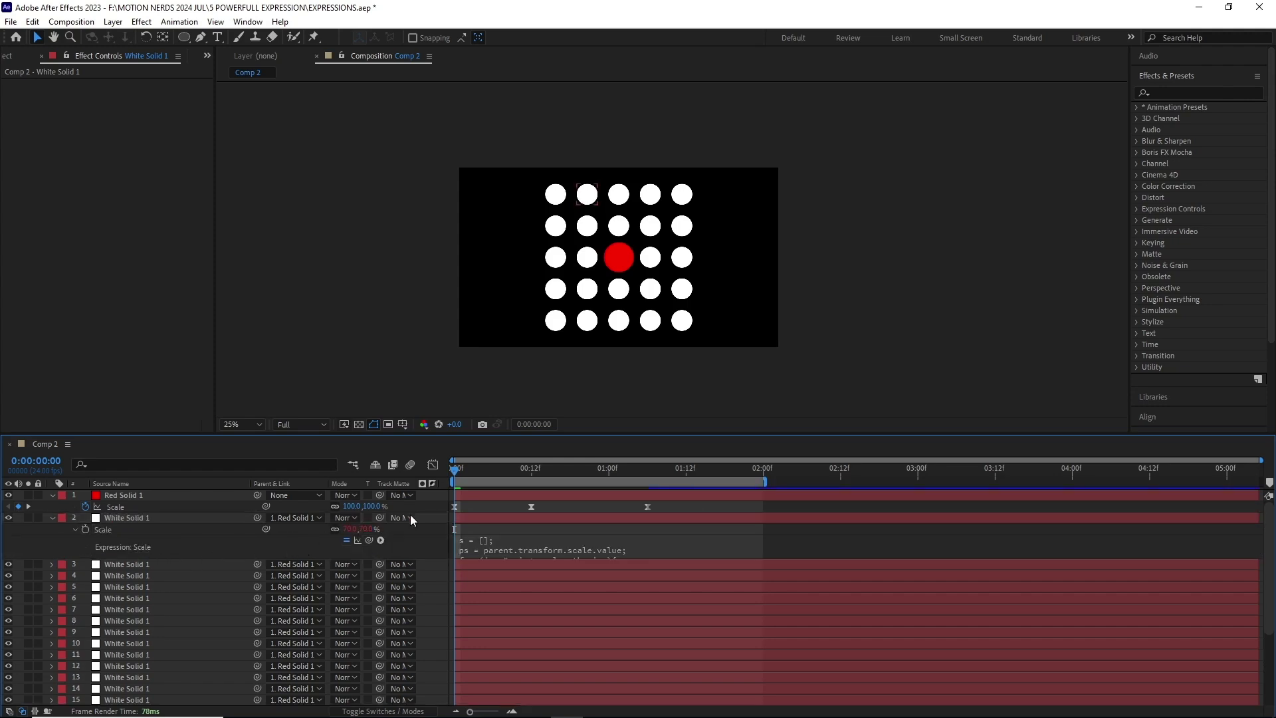
Apply the scale expression to the remaining white circles and preview them spreading at constant size.
click(166, 563)
scroll(166, 631, down, 3)
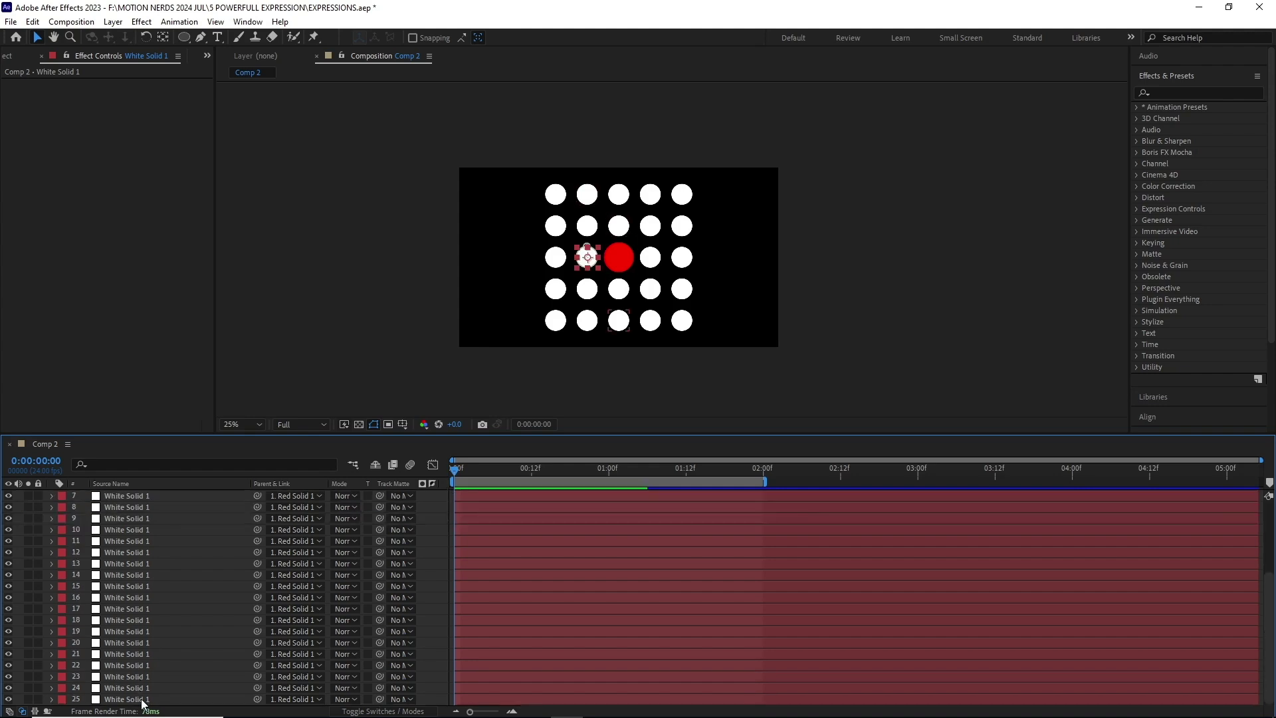
shift+click(142, 698)
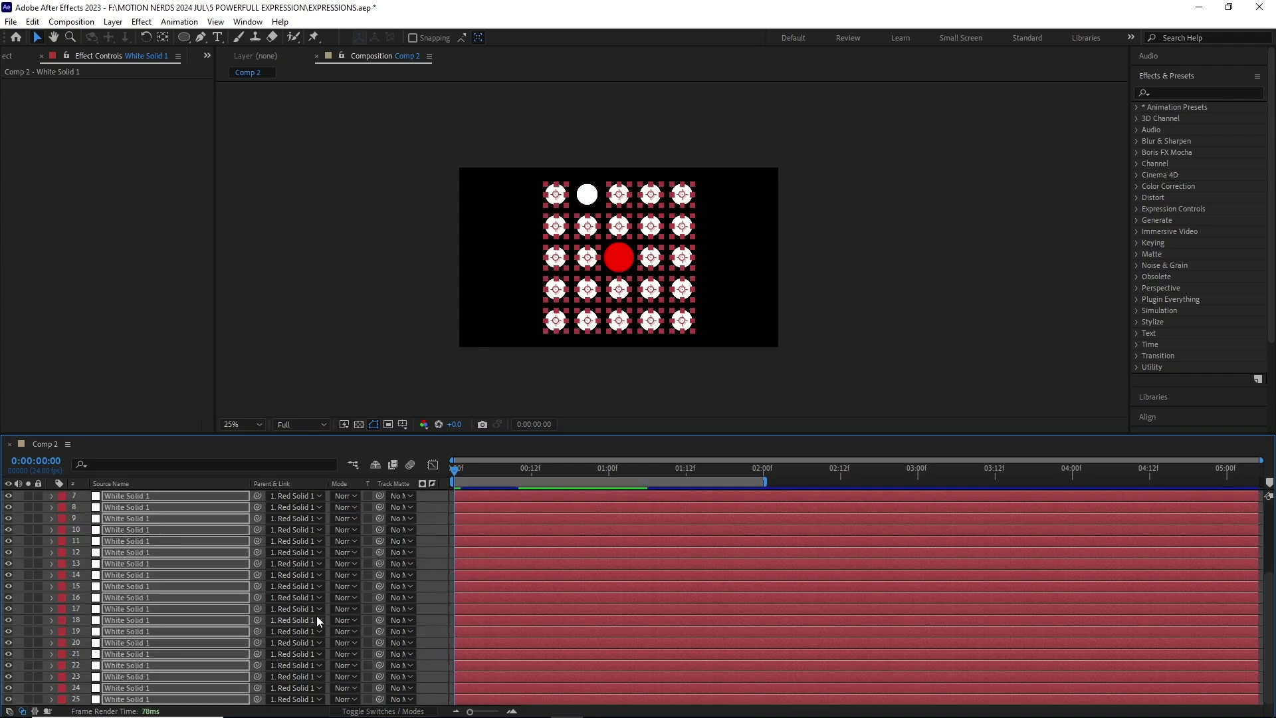
scroll(316, 615, up, 3)
click(480, 504)
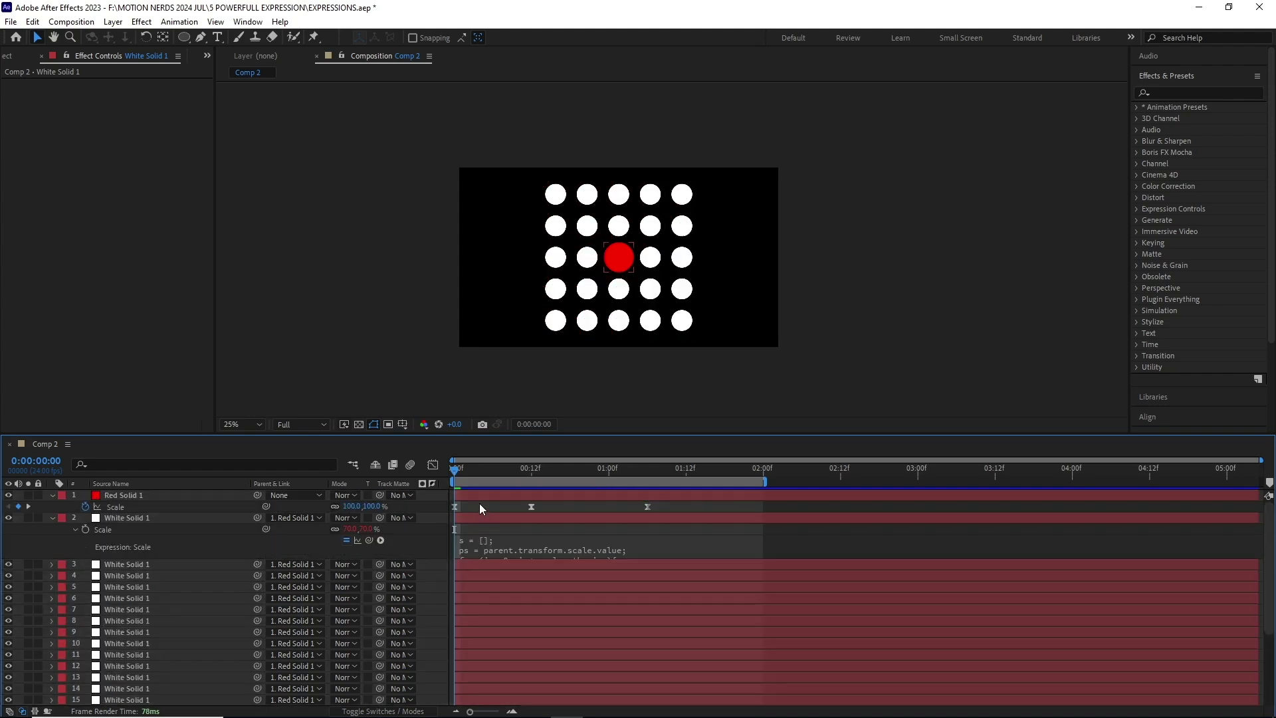
key(space)
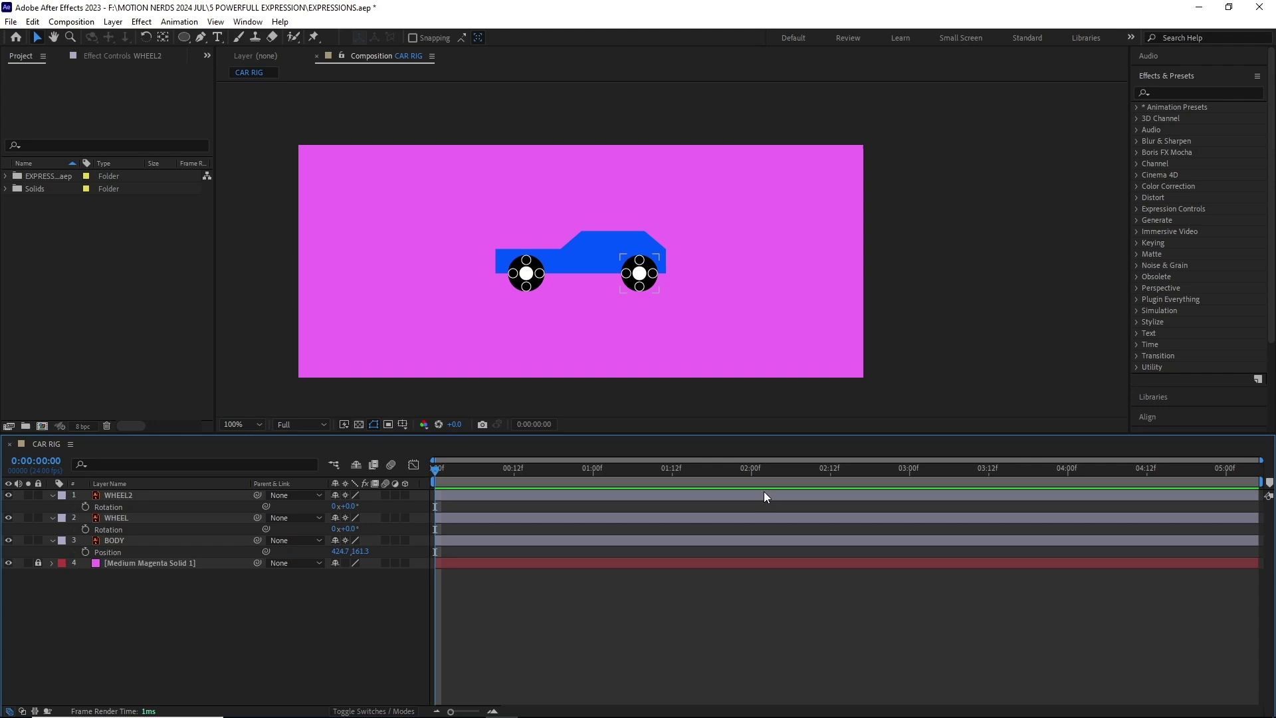
Parent WHEEL2 and WHEEL to the car BODY layer.
click(142, 540)
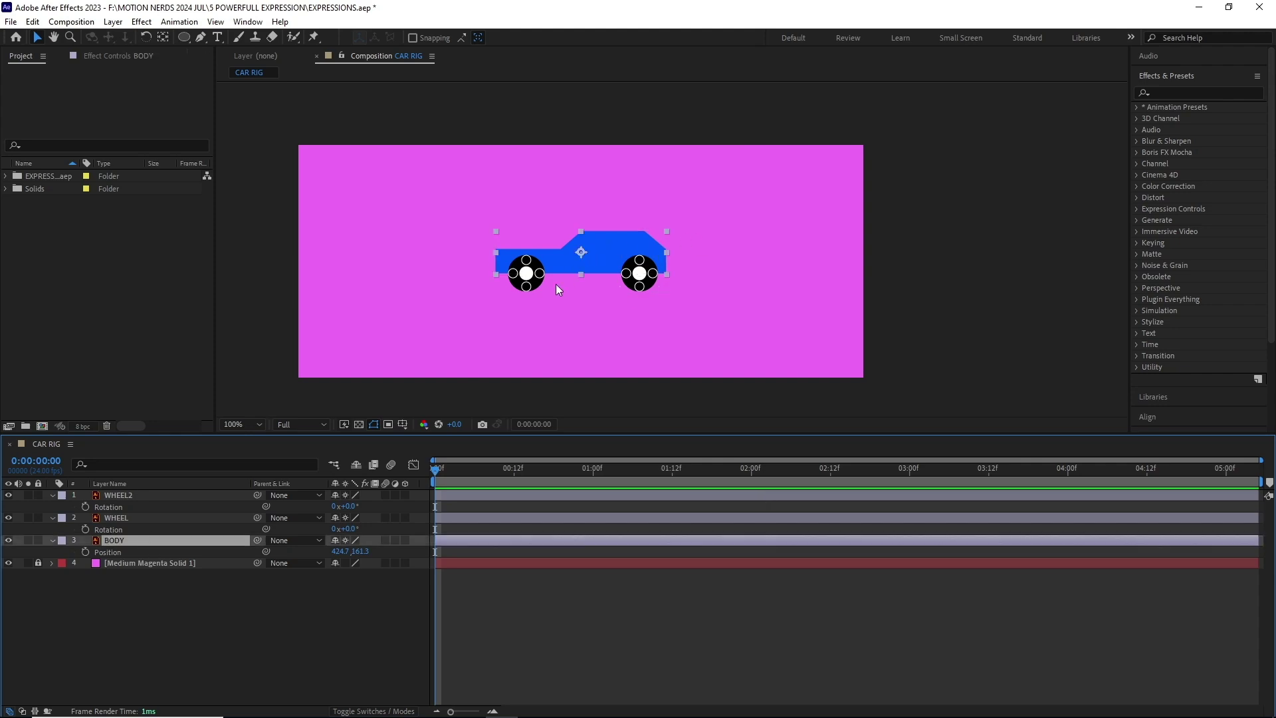
click(526, 285)
click(643, 285)
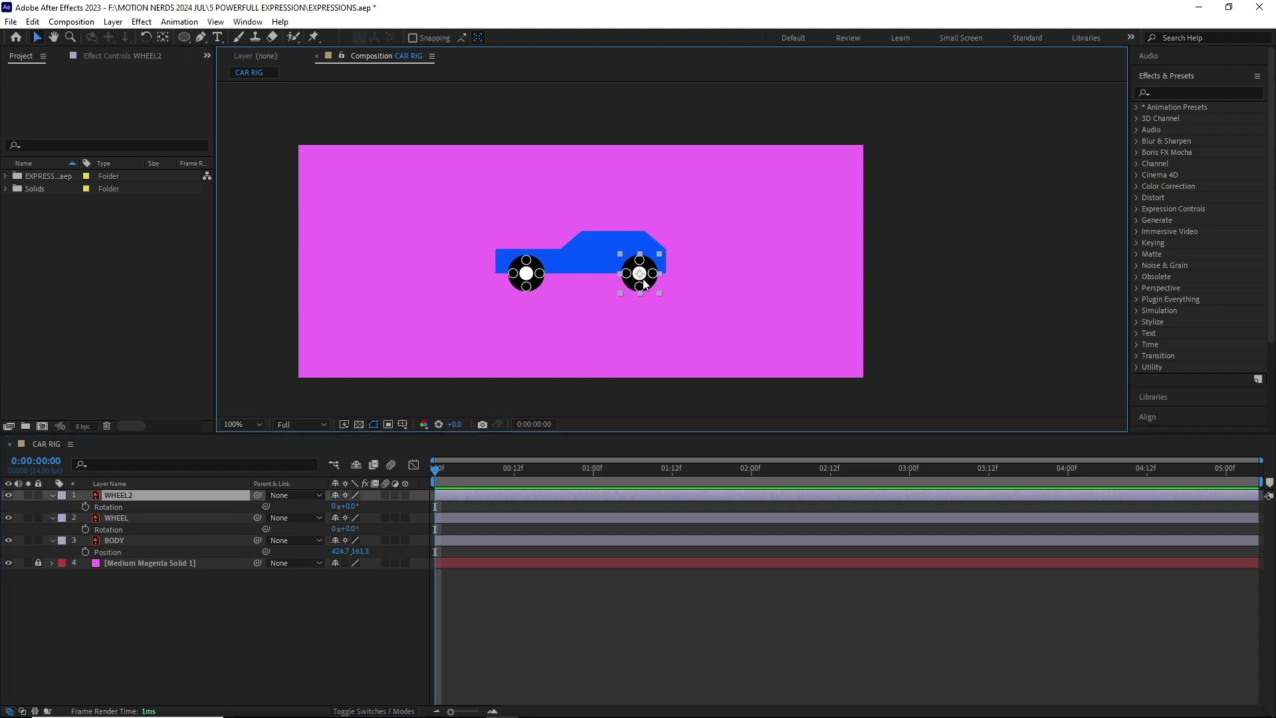
click(591, 323)
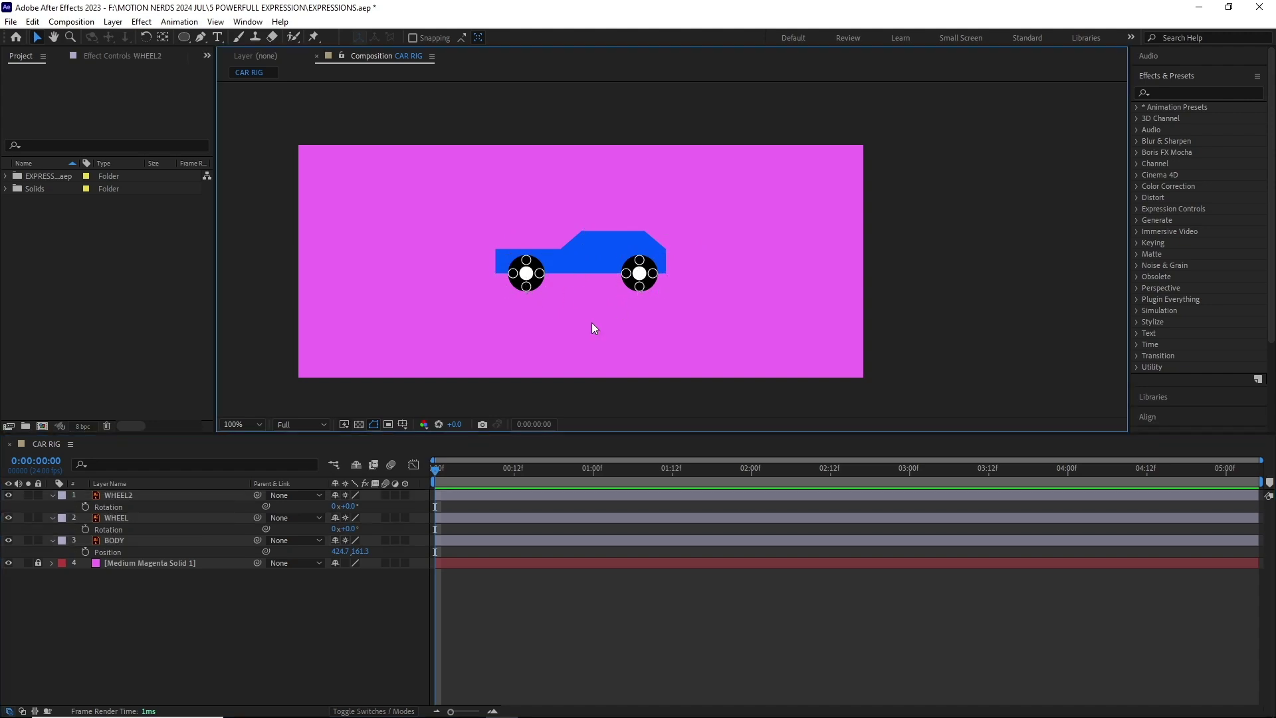
click(137, 496)
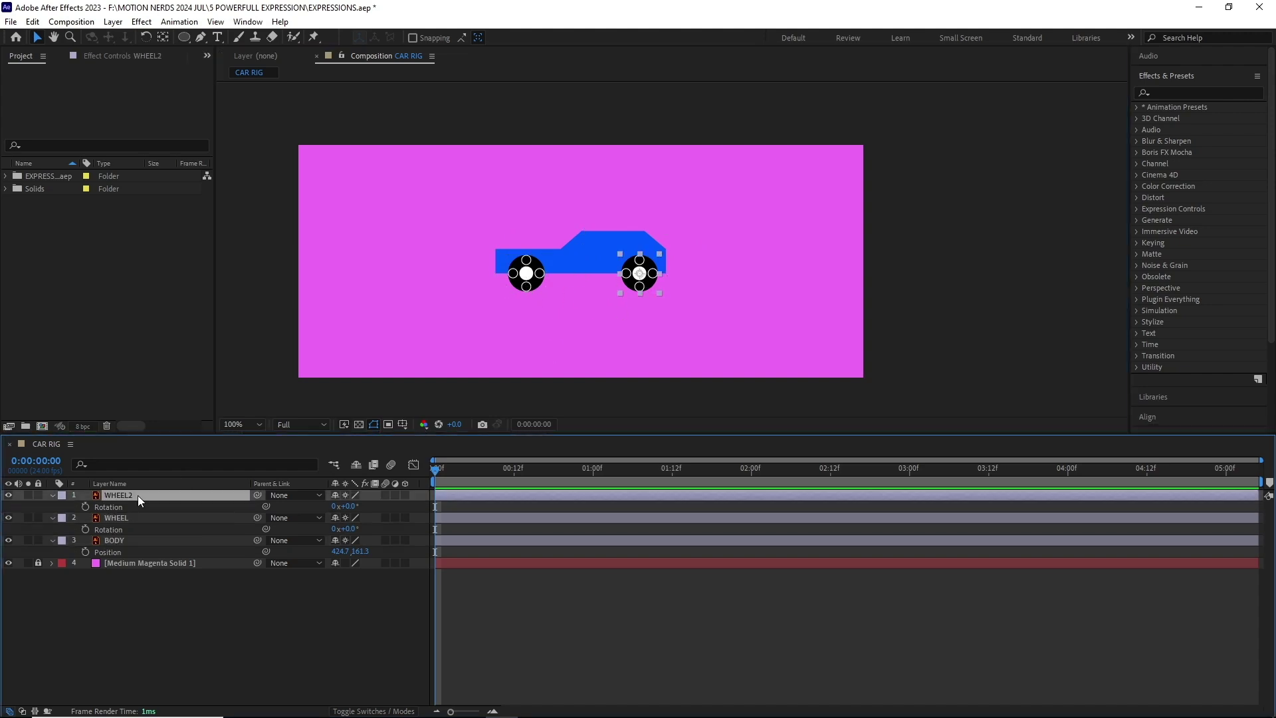
ctrl+click(138, 520)
drag(258, 518, 161, 541)
click(161, 541)
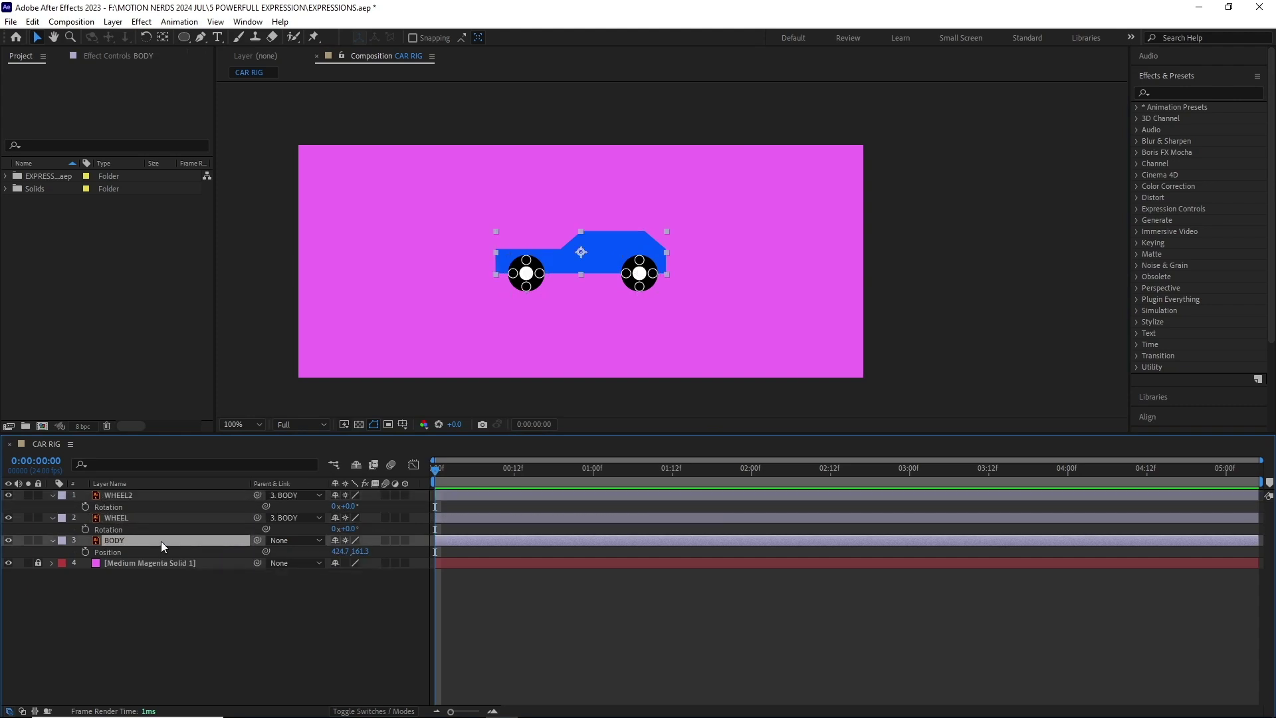
Paste the position-based rotation expression into WHEEL2's and WHEEL's Rotation, then slide BODY to test.
click(113, 508)
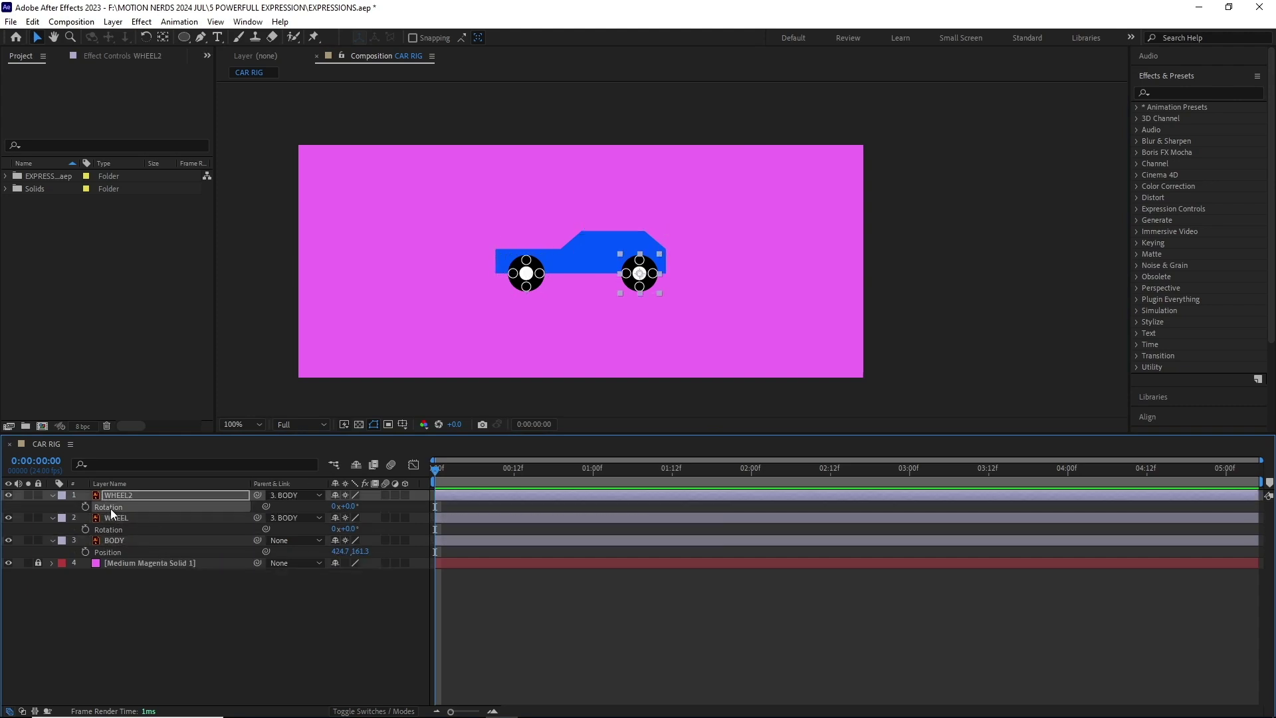
alt+click(84, 507)
key(ctrl+v)
click(65, 522)
click(117, 555)
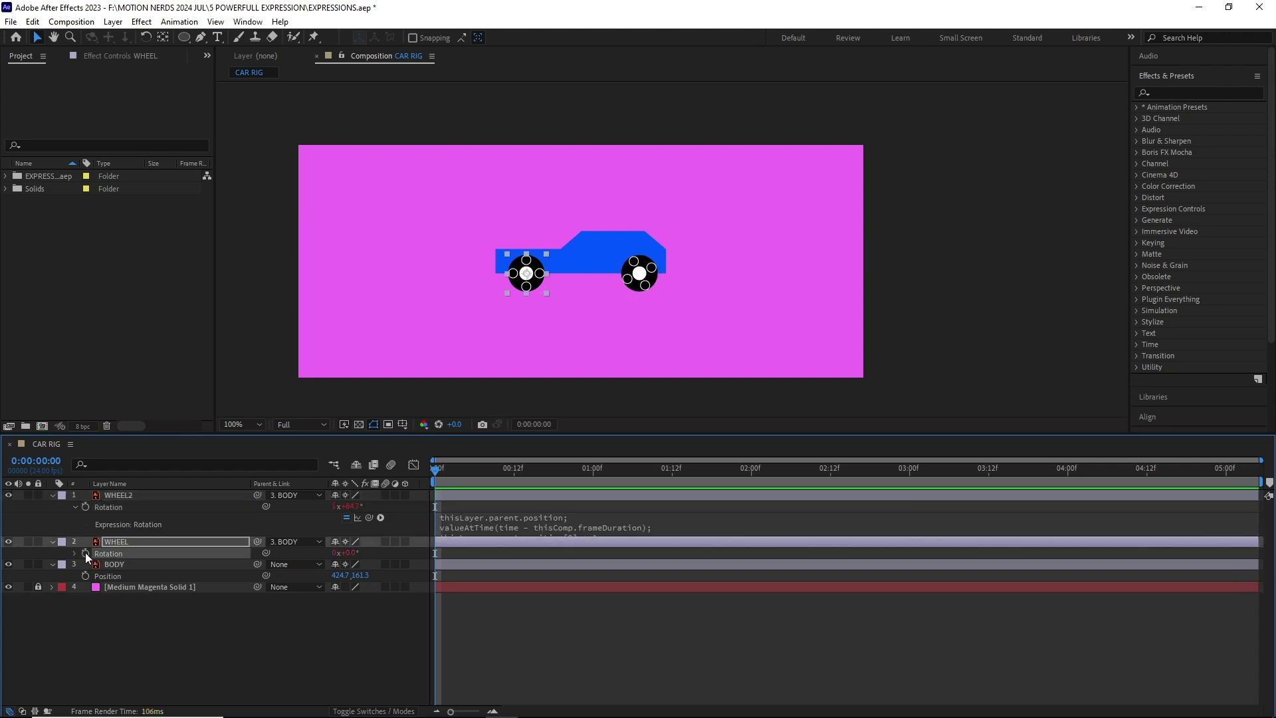
alt+click(85, 553)
key(ctrl+v)
click(178, 589)
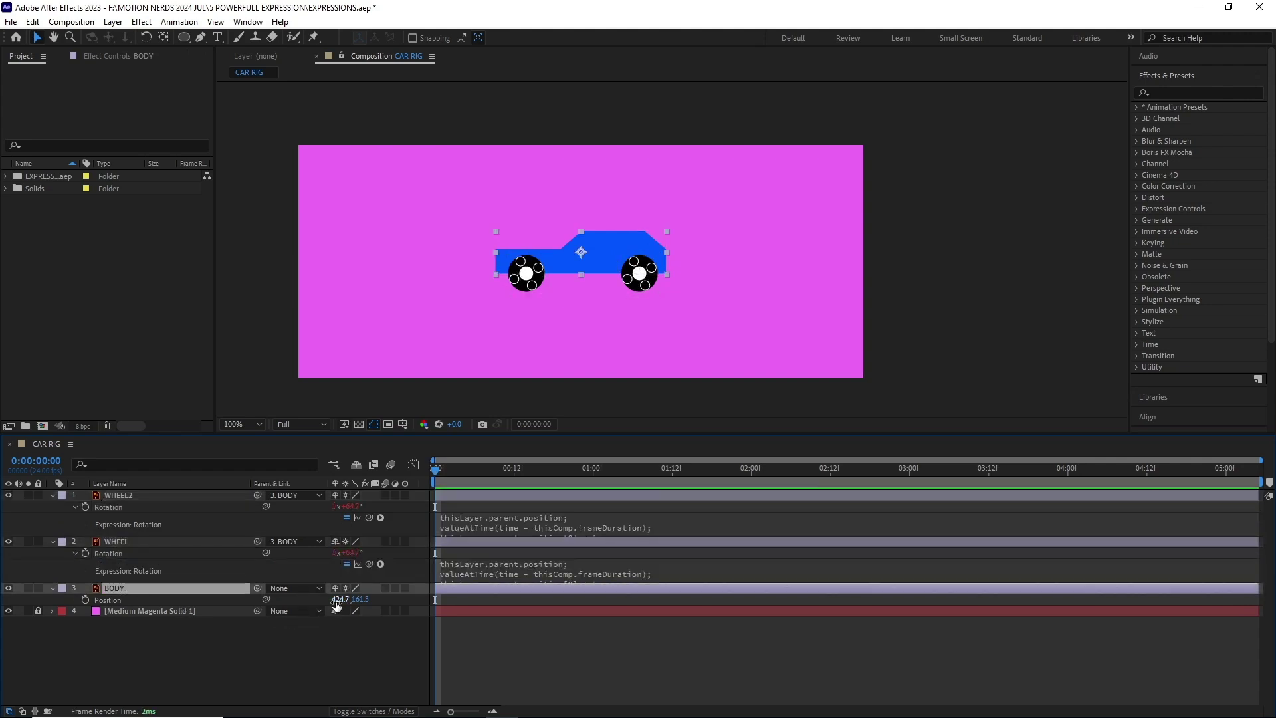
mouse_move(337, 605)
mouse_down()
mouse_move(529, 605)
mouse_move(116, 601)
mouse_move(440, 603)
mouse_move(315, 603)
mouse_move(348, 602)
mouse_up()
Edit the line-3 multipliers in the wheel Rotation expressions (5, then -1) and scrub BODY to test.
click(595, 529)
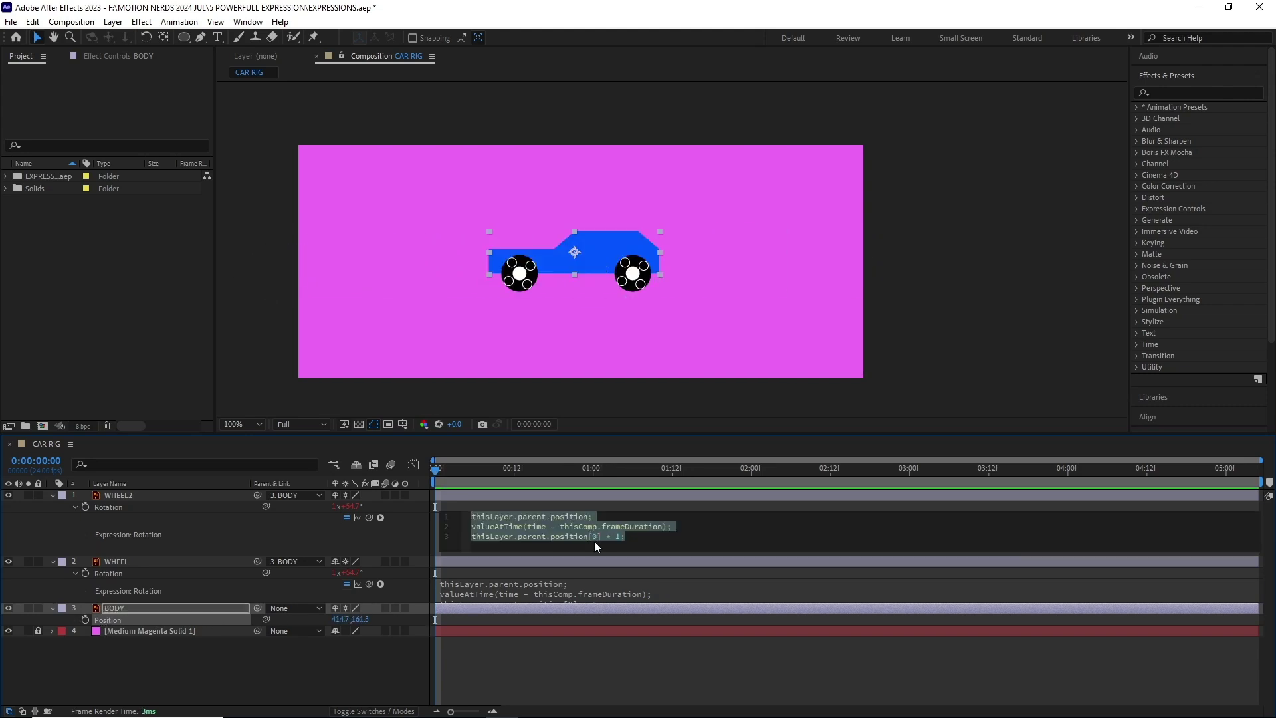
click(596, 542)
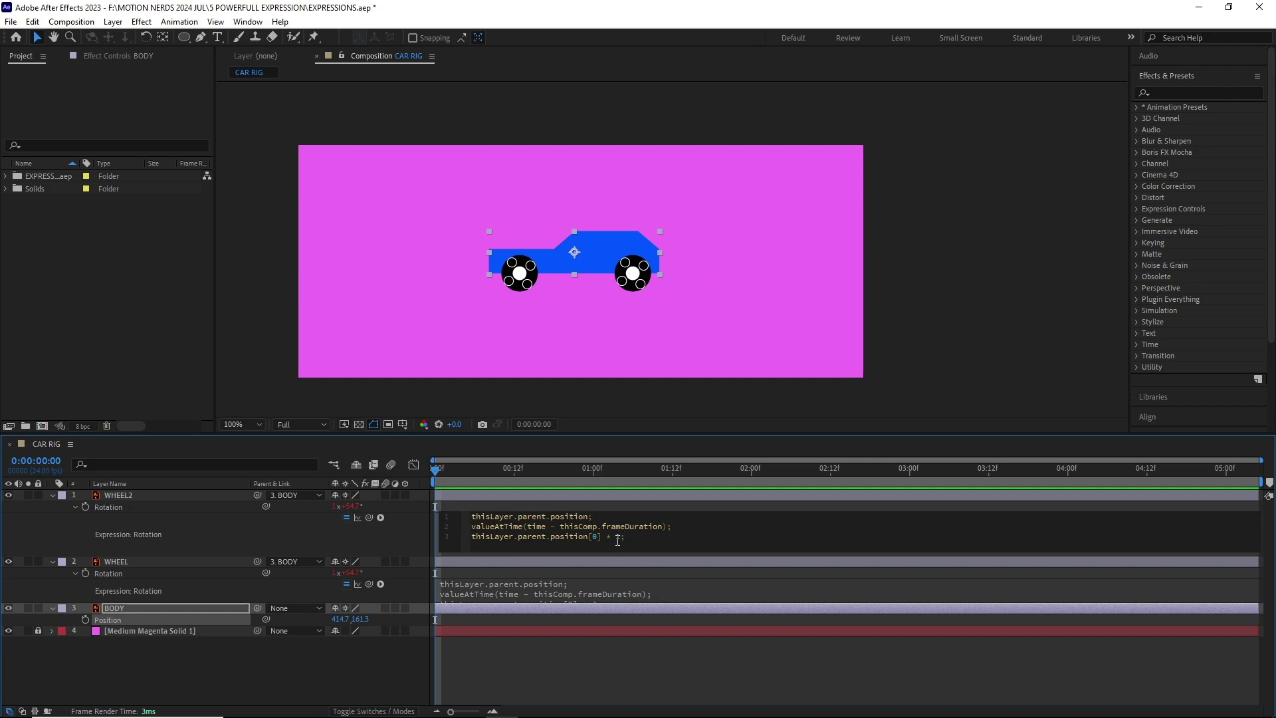
double_click(617, 537)
text(5)
click(309, 543)
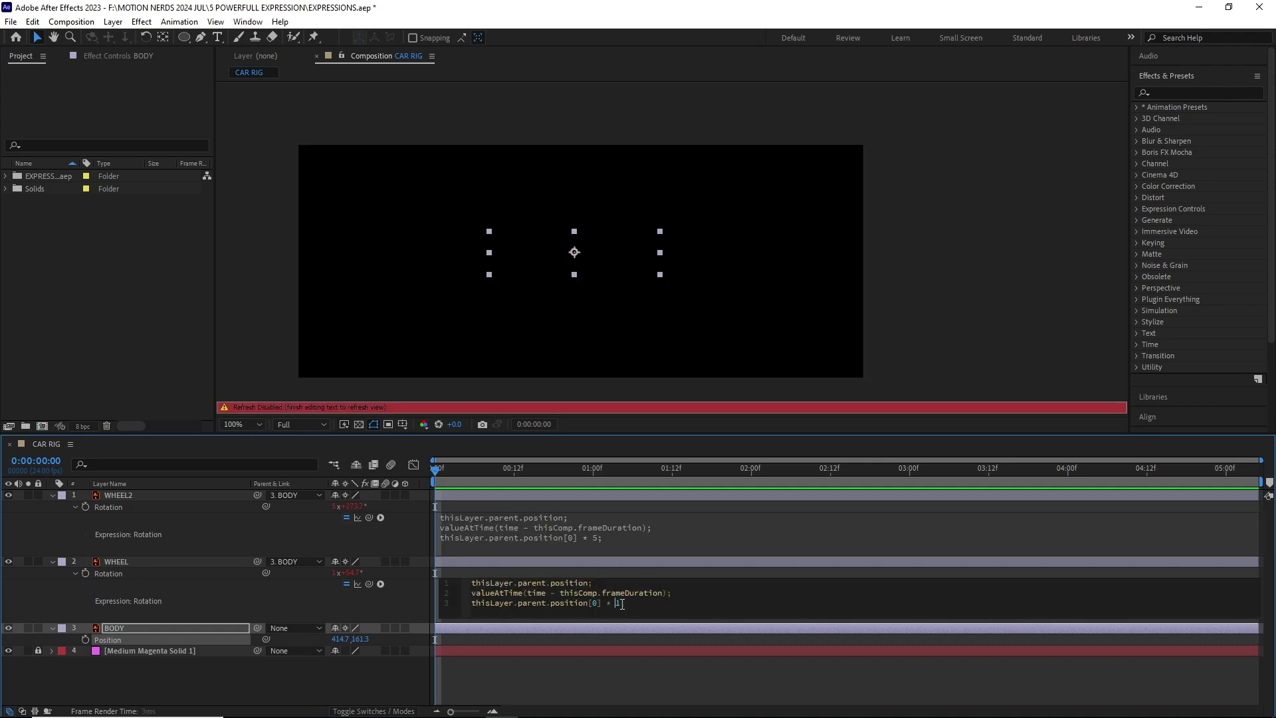
drag(340, 639, 369, 576)
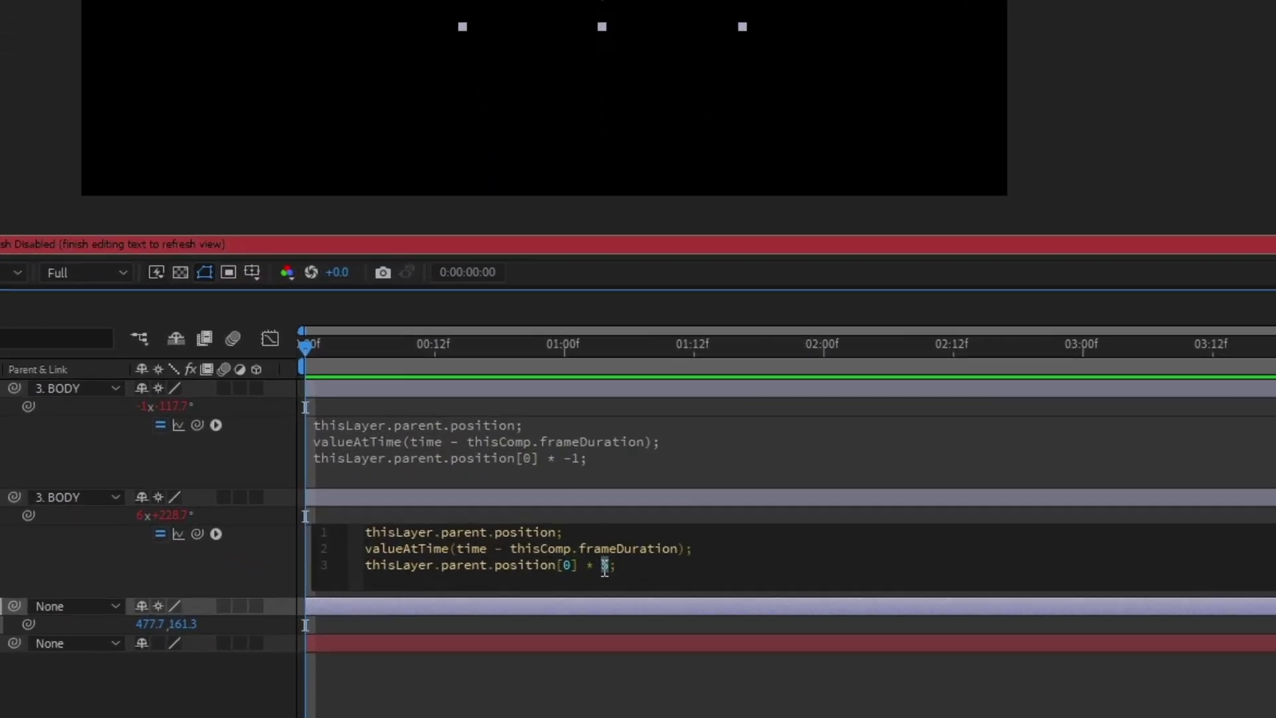
text(1)
click(17, 440)
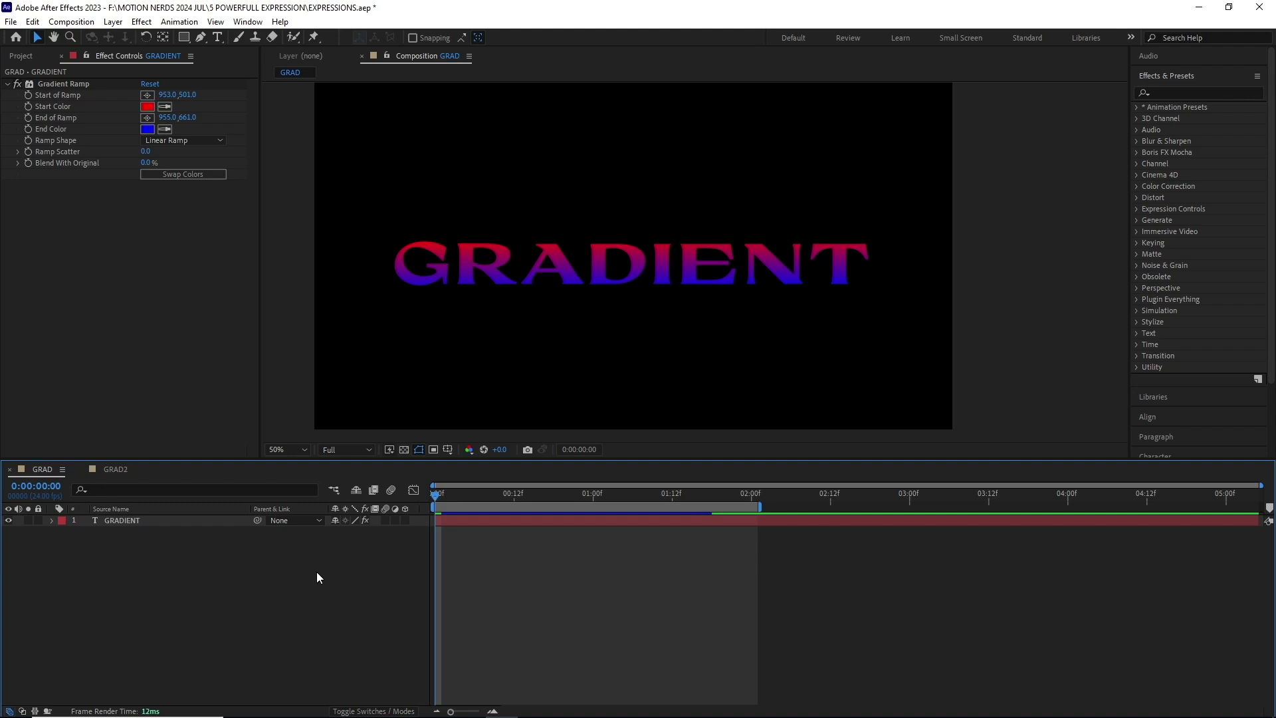
Select the GRADIENT layer and its Gradient Ramp, reveal its Position keyframes and preview the bounce.
click(157, 521)
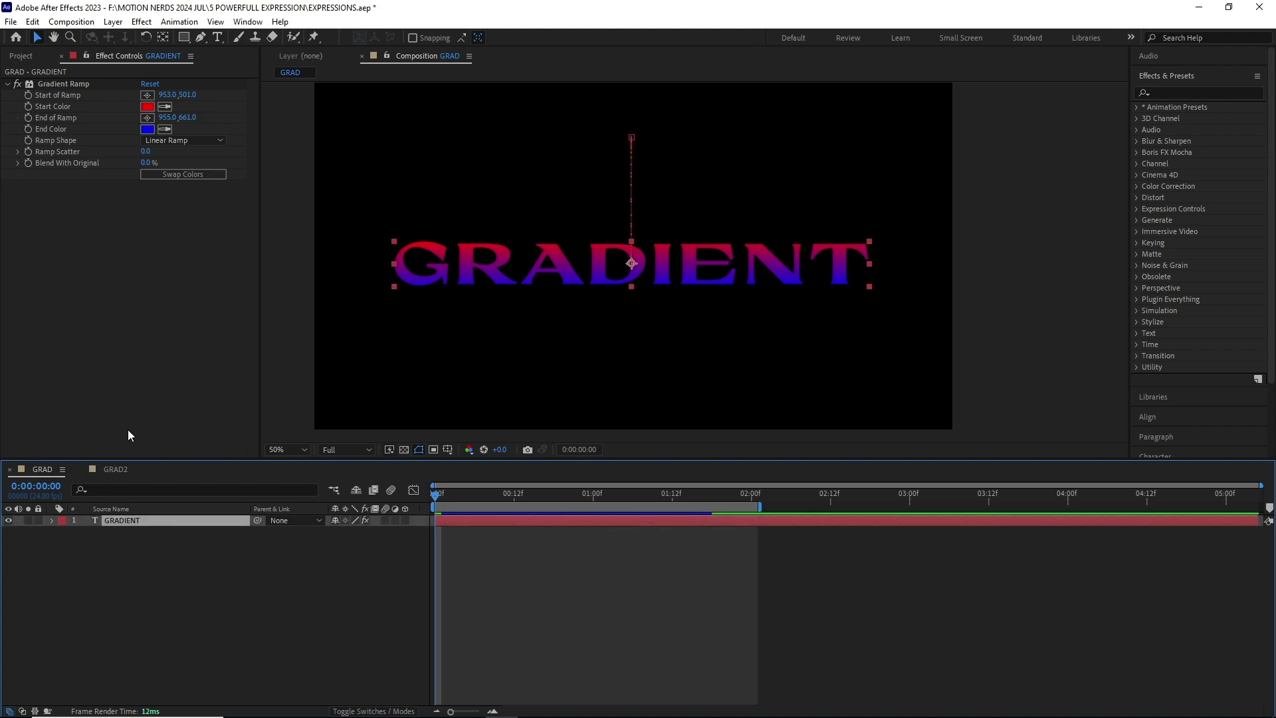
click(71, 84)
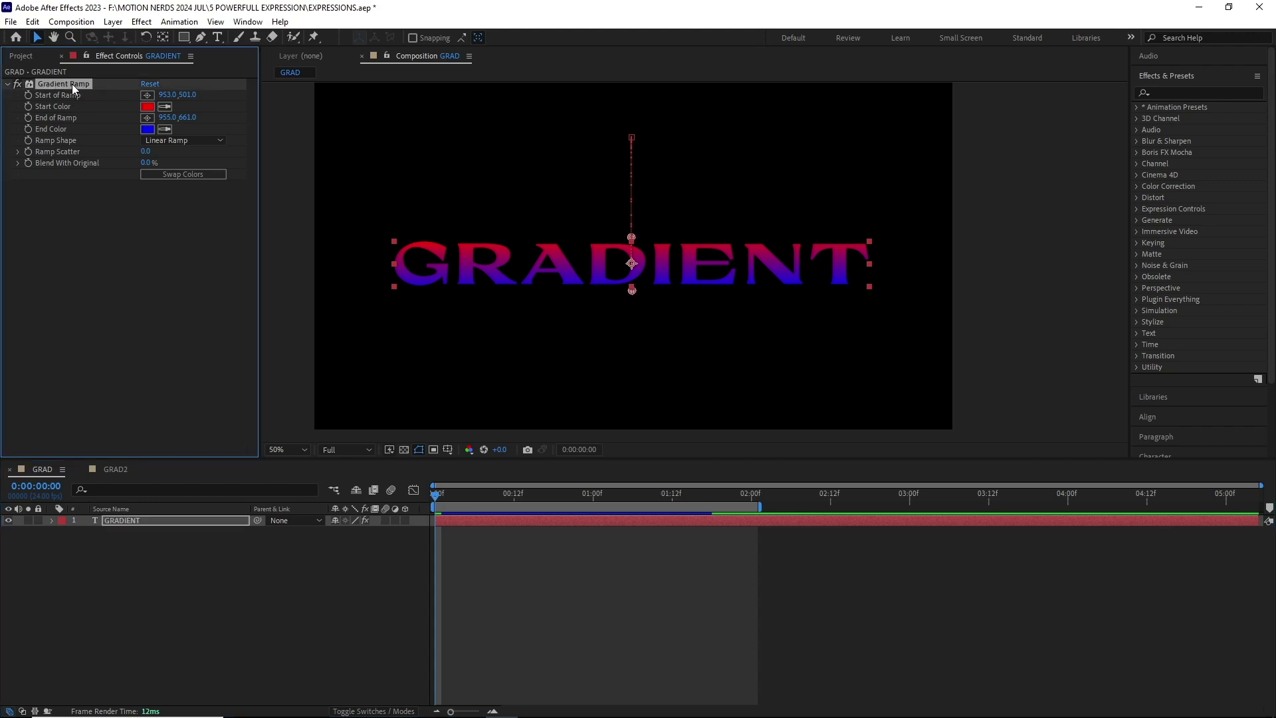
key(u)
key(space)
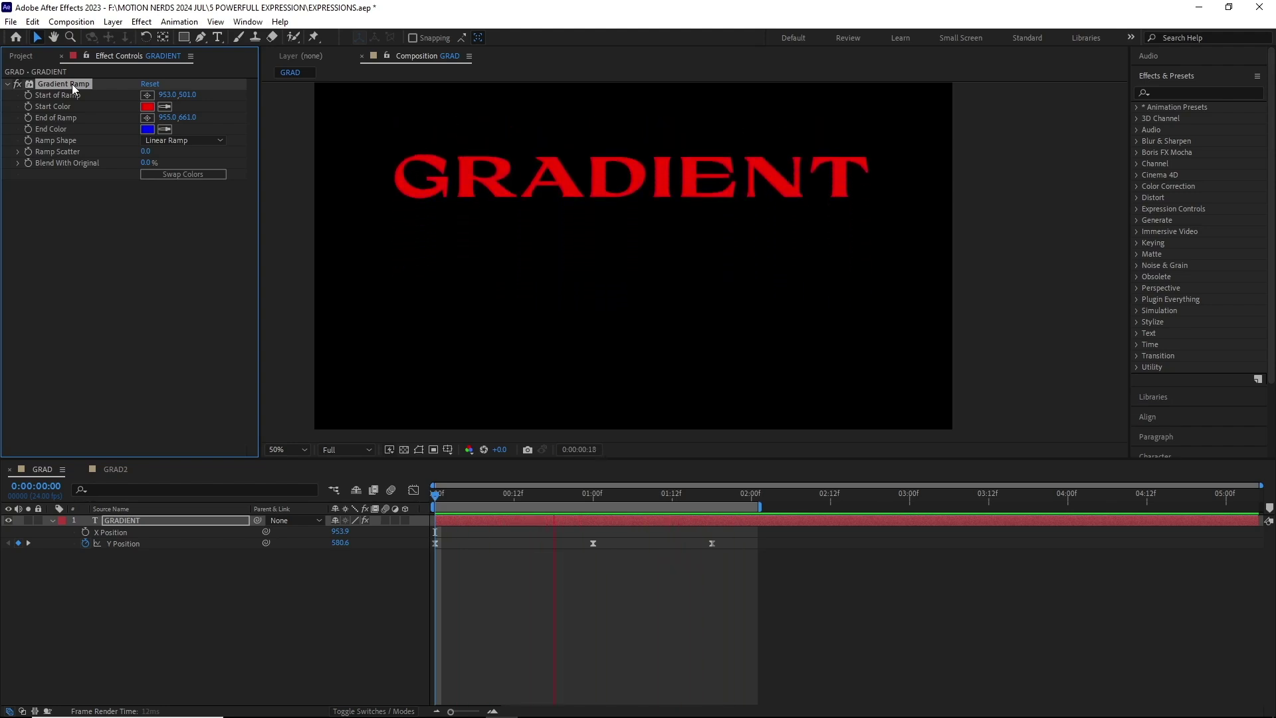
Paste the sourceRectAtTime text-bounds expression into Start of Ramp.
key(space)
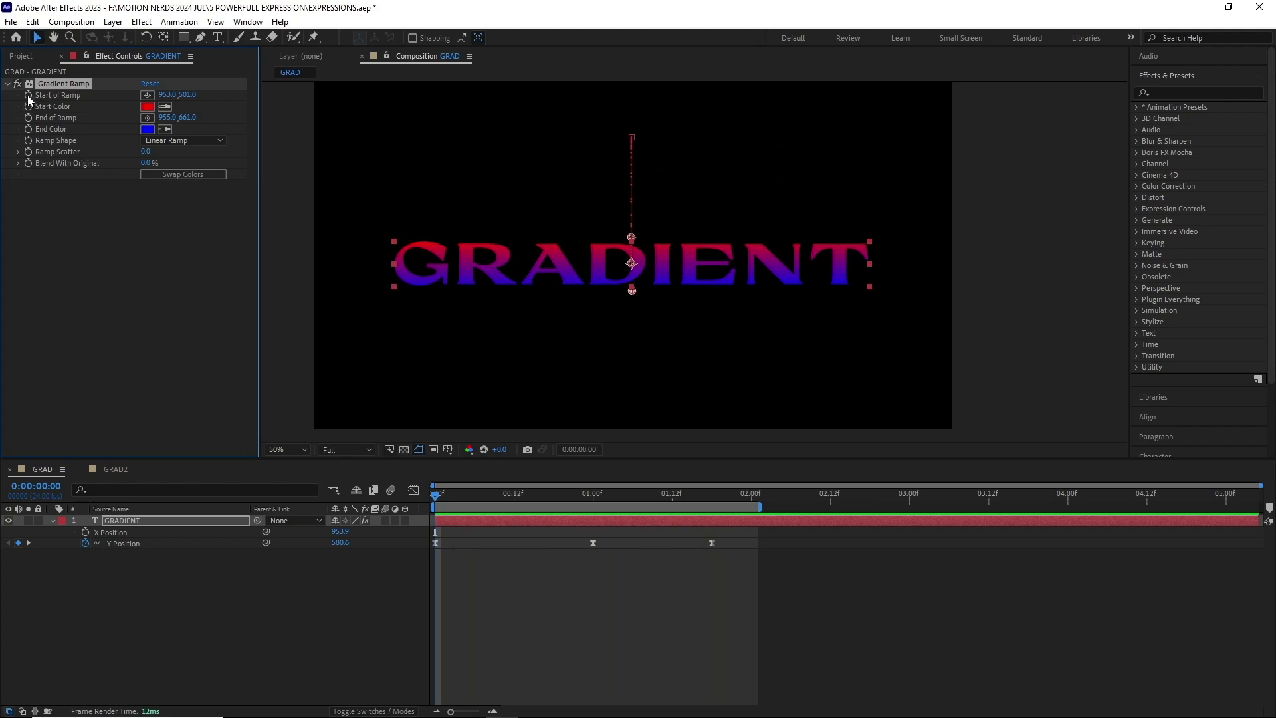
alt+click(28, 95)
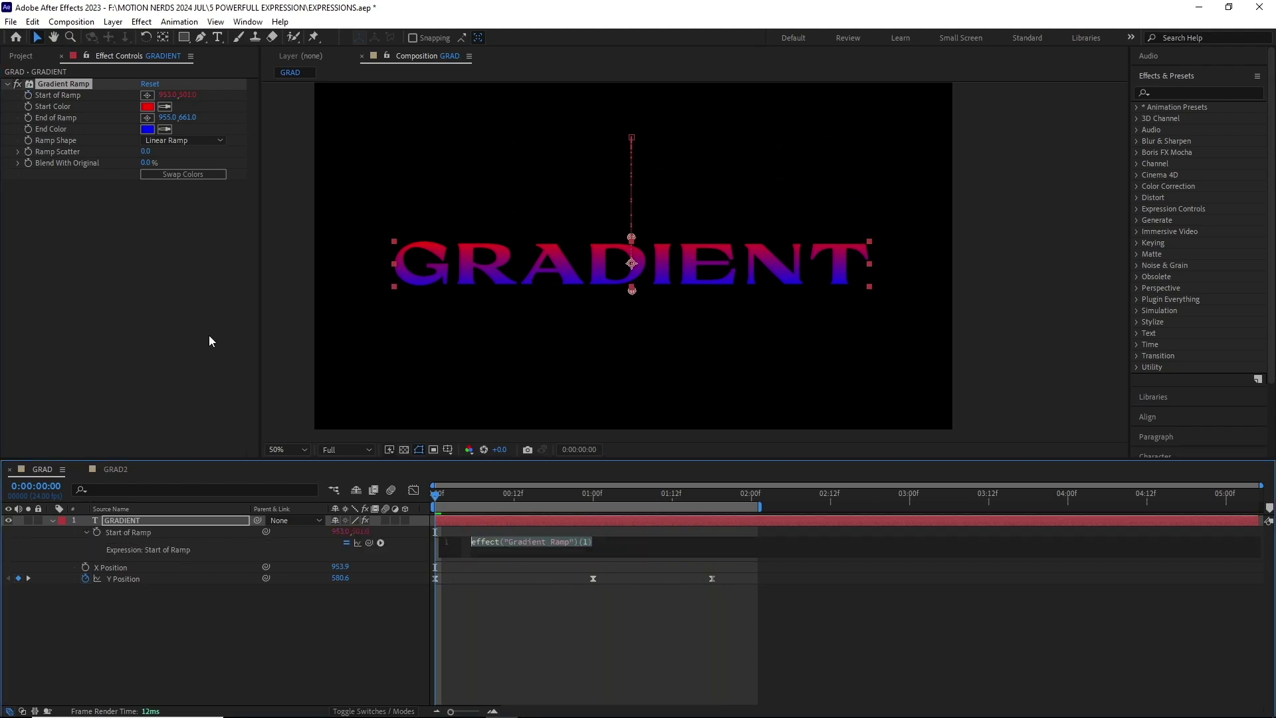
key(ctrl+v)
click(301, 552)
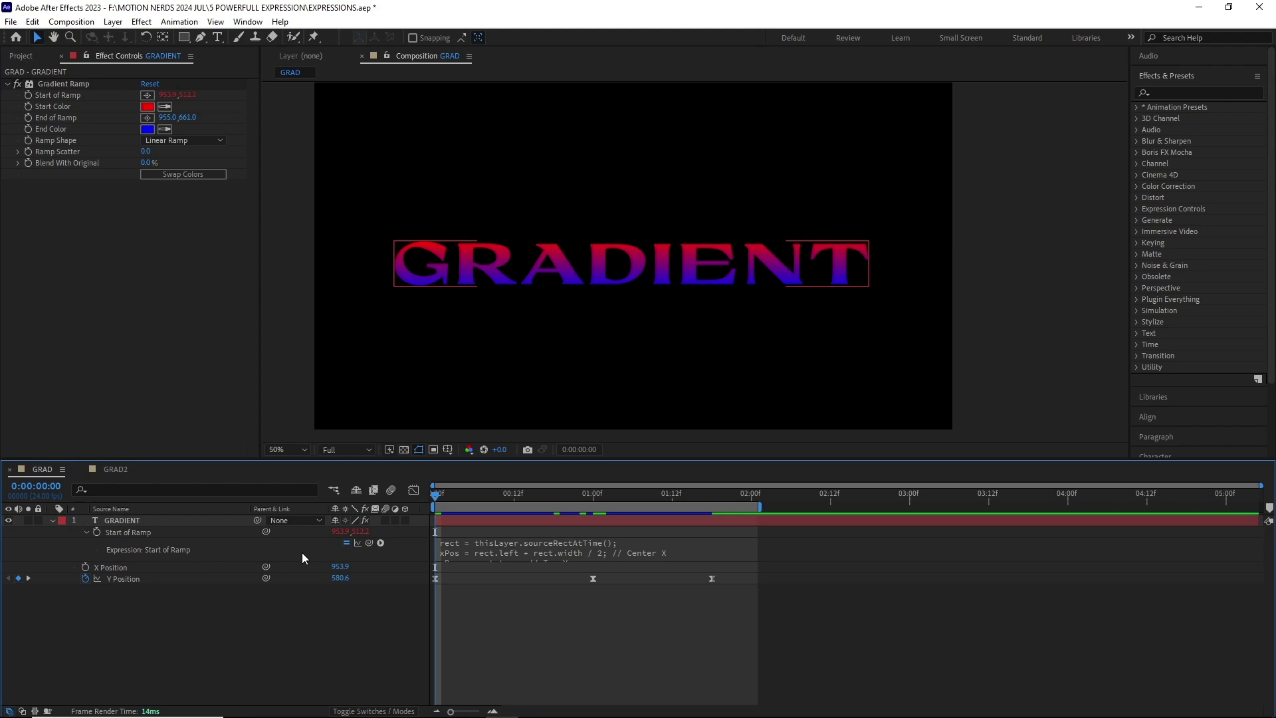
Paste the text-bounds expression into End of Ramp and preview the gradient following the text.
click(49, 121)
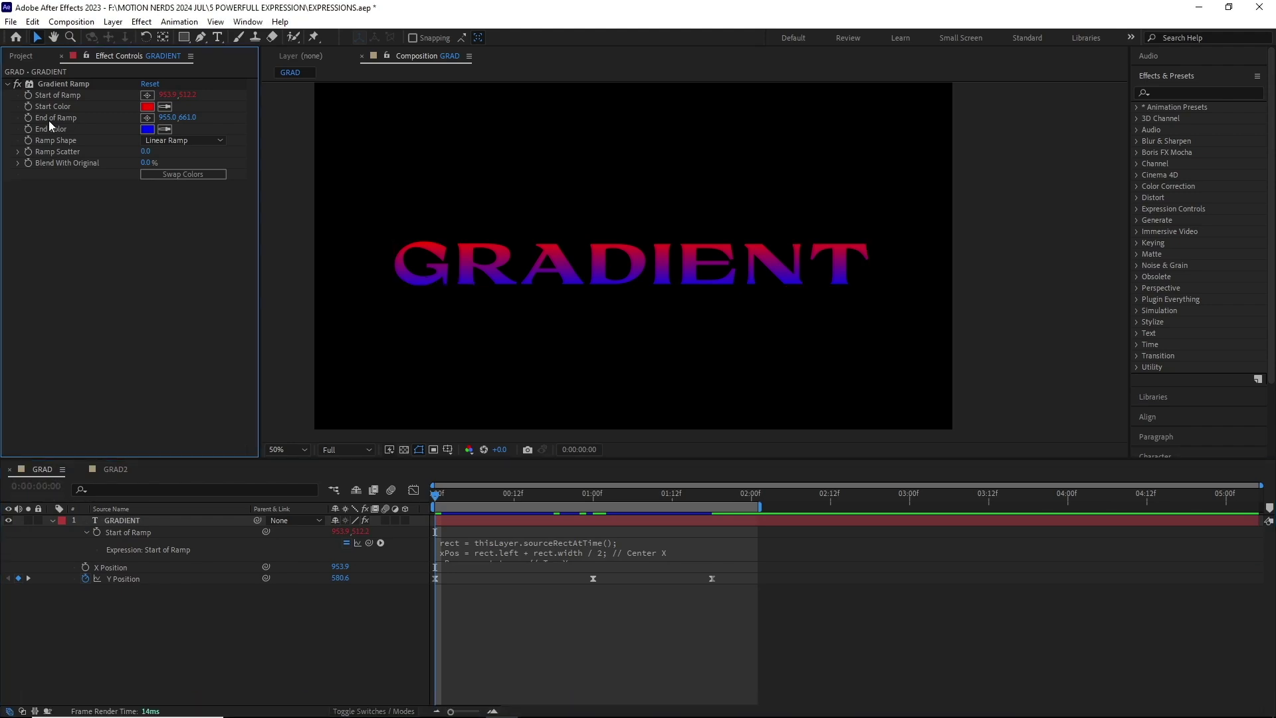
alt+click(28, 117)
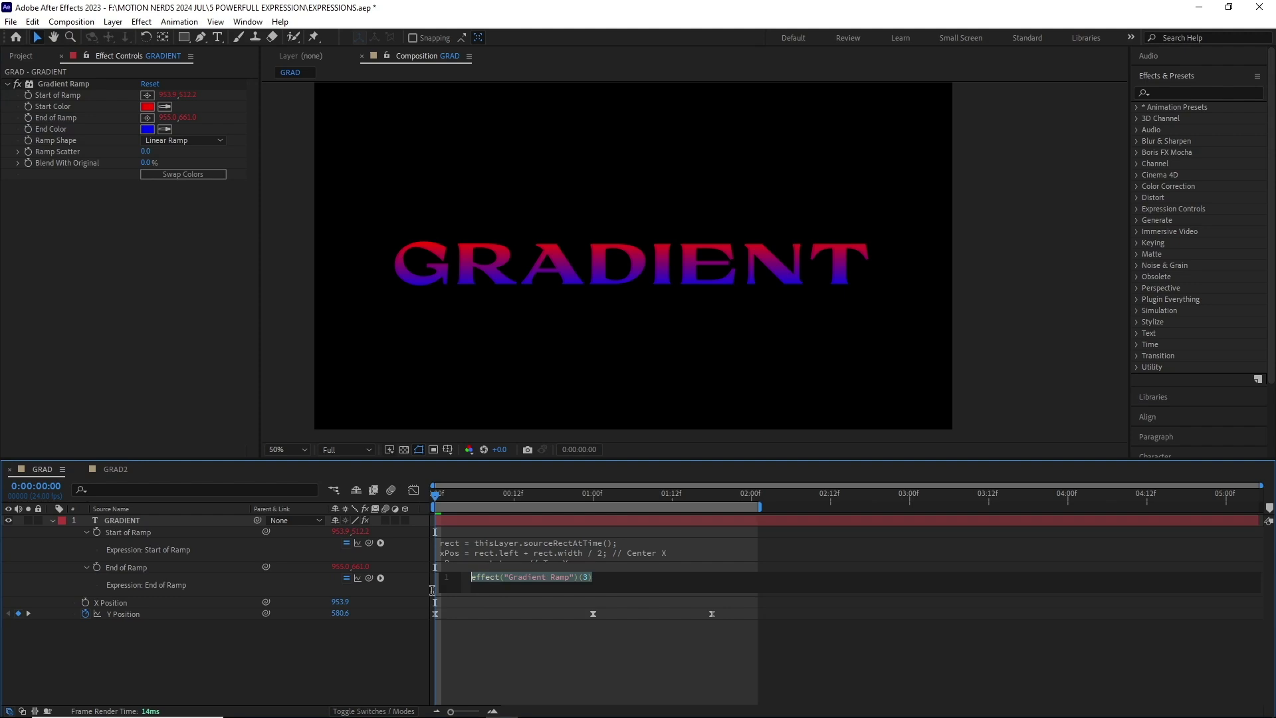
key(ctrl+v)
click(314, 554)
key(space)
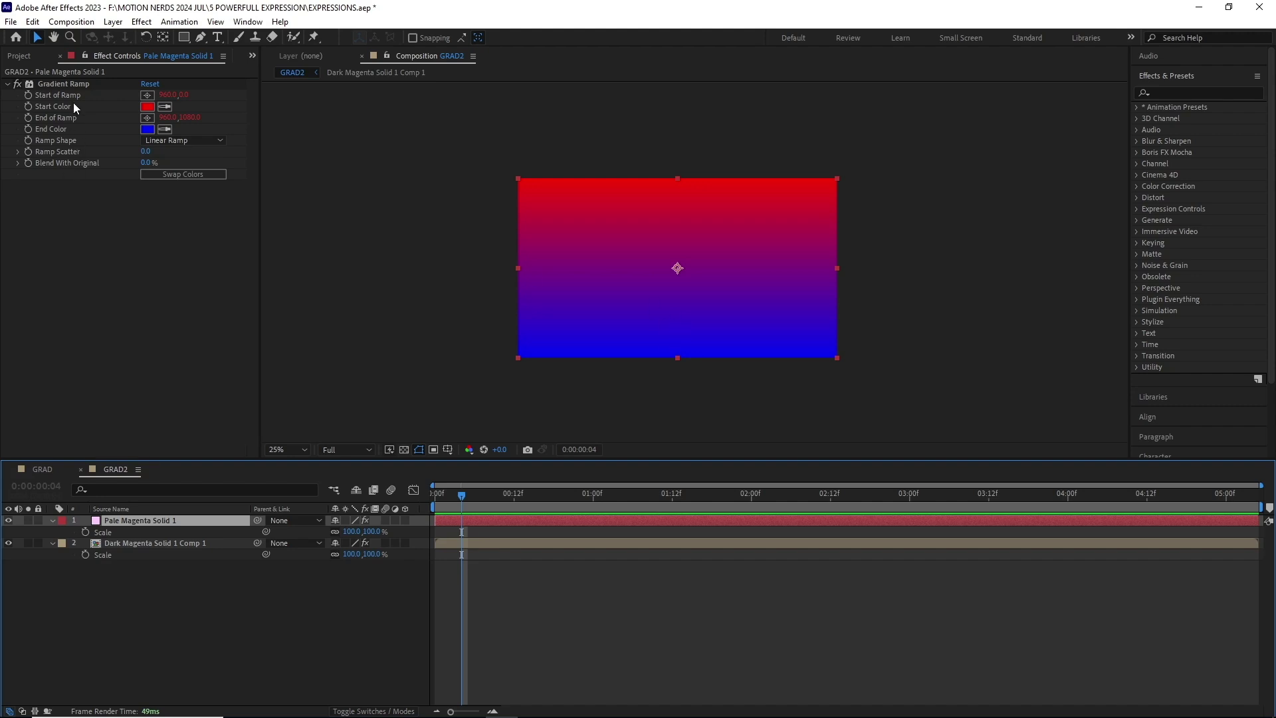
Scale Pale Magenta Solid 1 down and zoom the viewer to 50% to check the ramp.
click(85, 86)
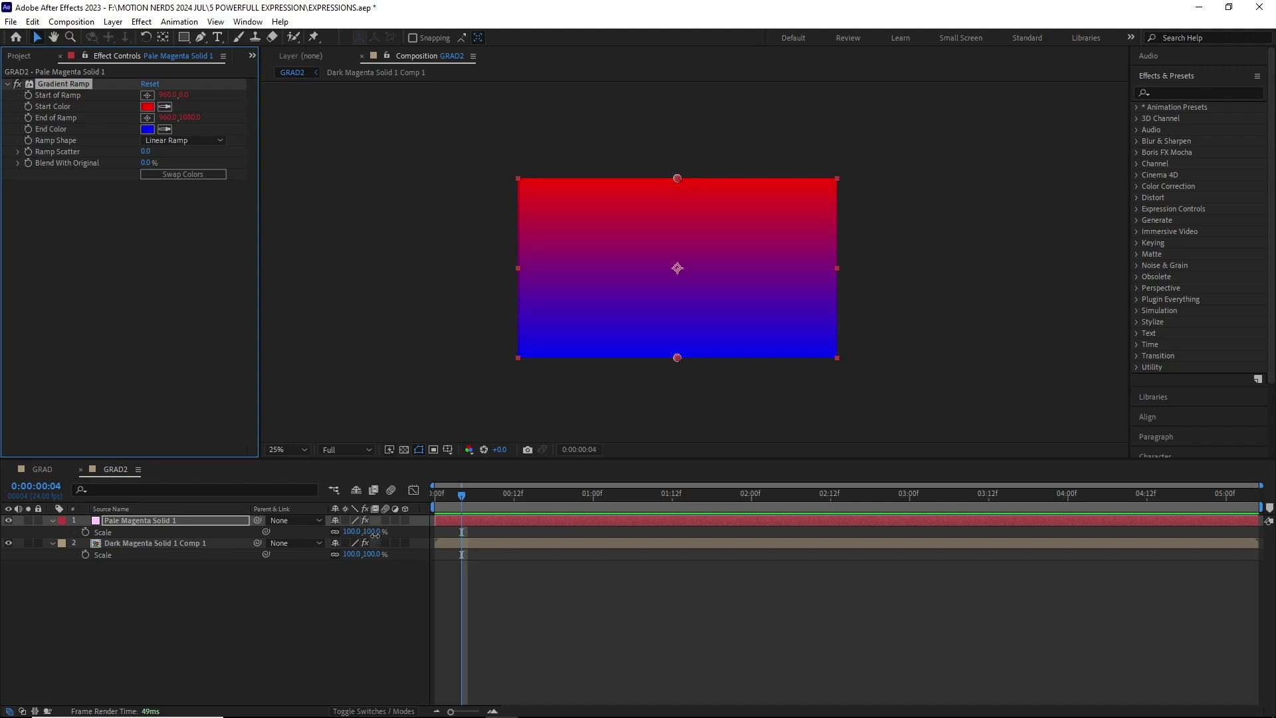
drag(374, 534, 349, 540)
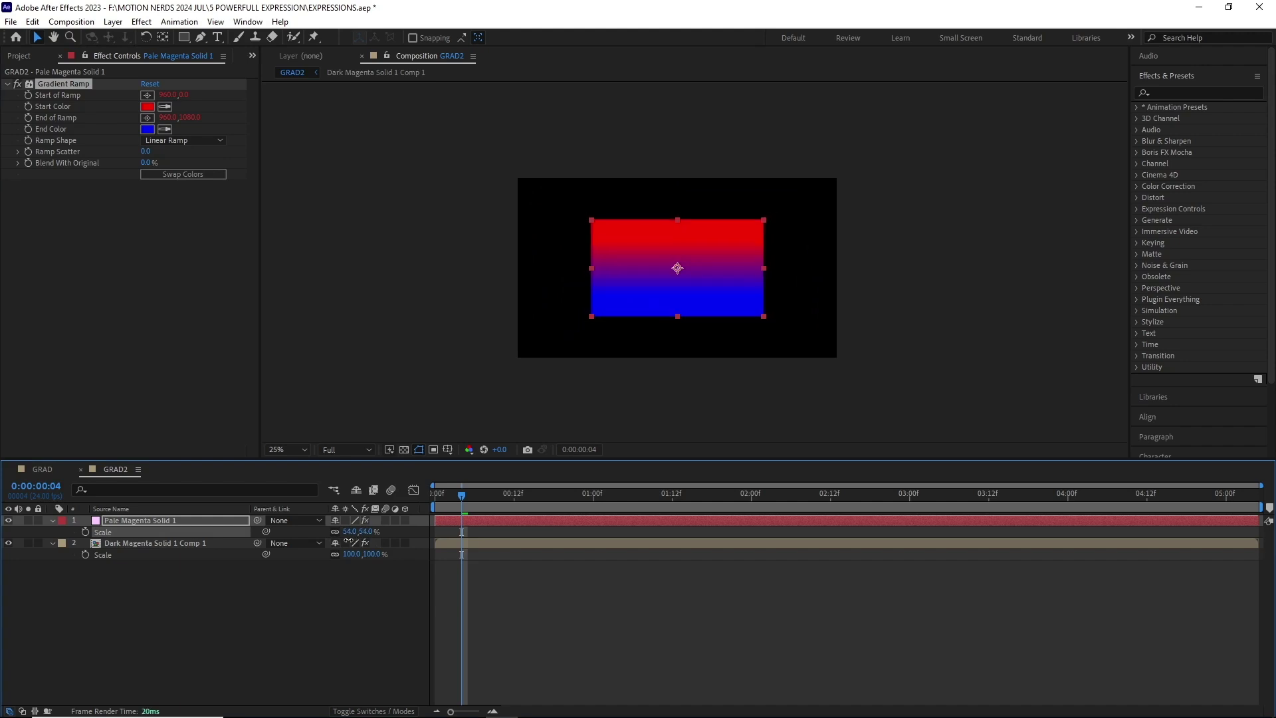
click(165, 276)
scroll(682, 289, up, 2)
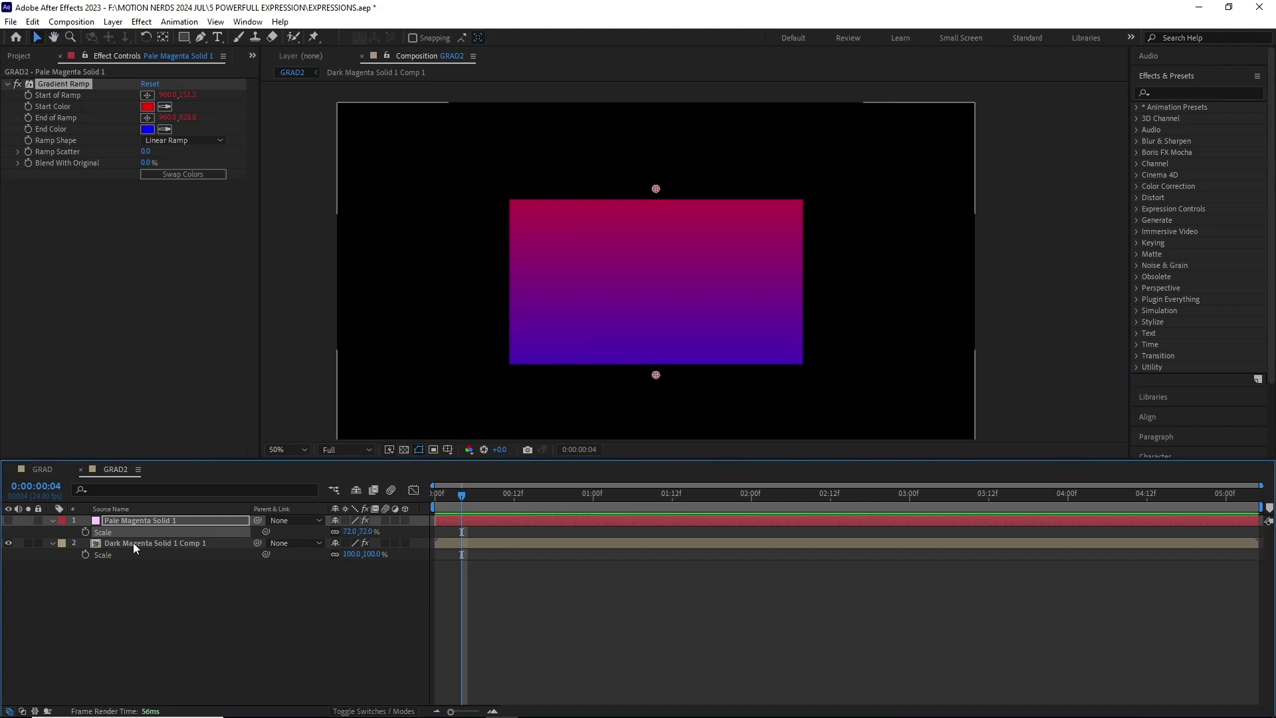
Select the Dark Magenta Solid 1 Comp 1 layer's Gradient Ramp for comparison.
click(133, 542)
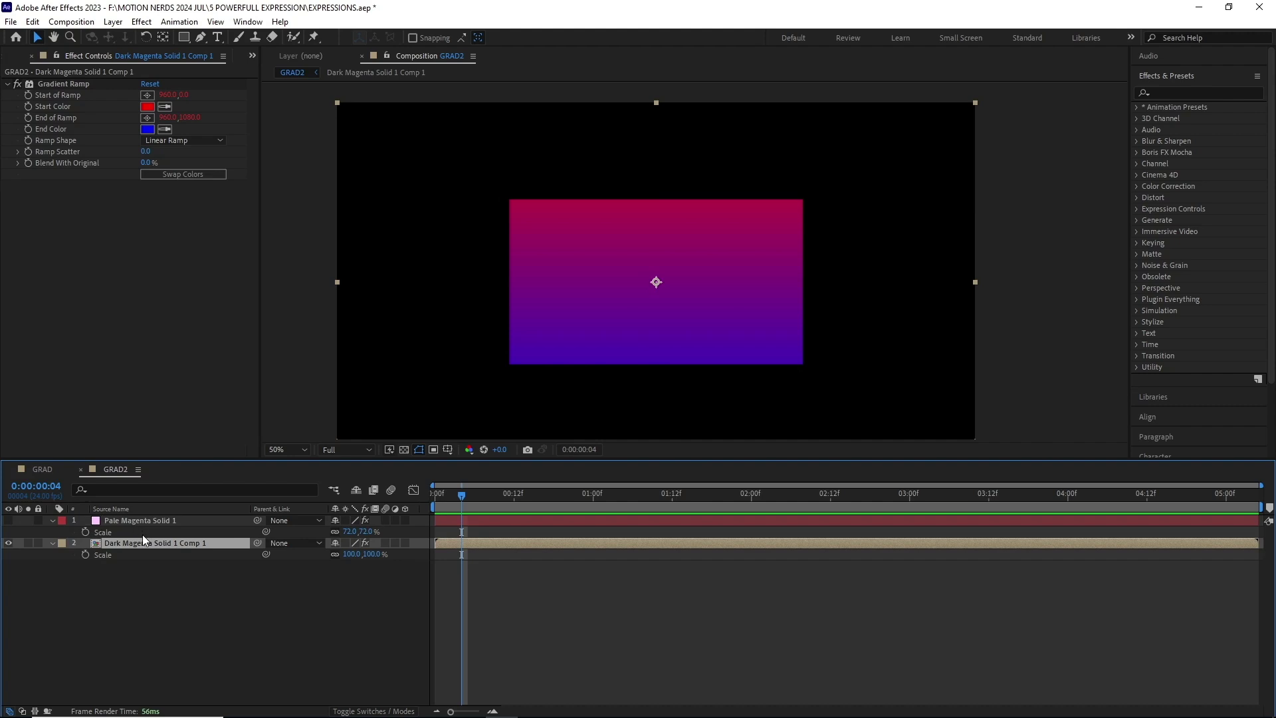
click(82, 84)
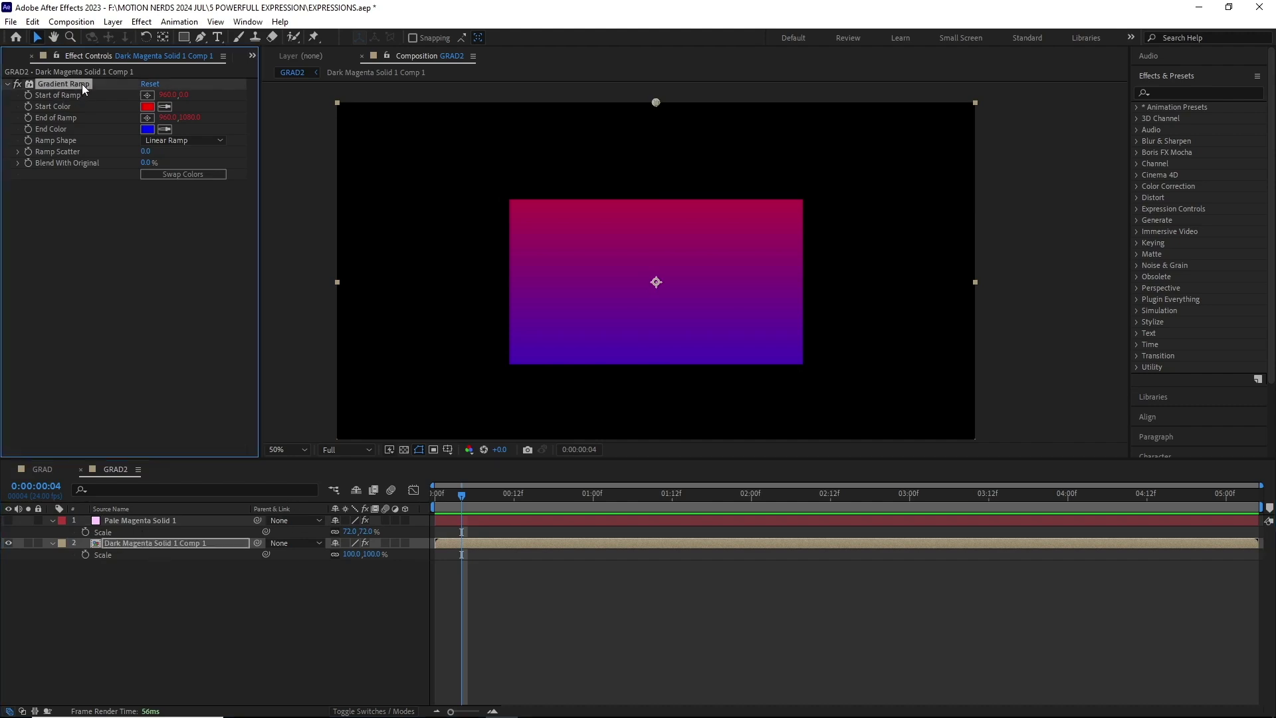
scroll(656, 168, down, 2)
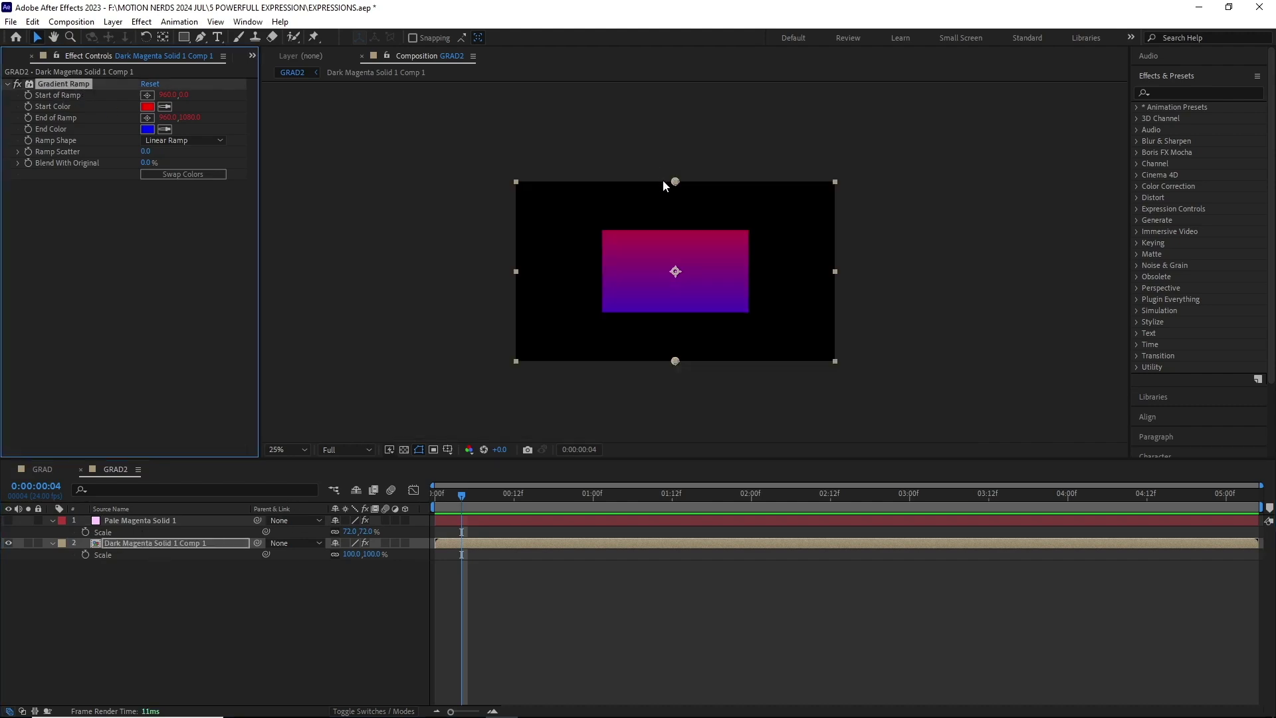
scroll(655, 173, up, 2)
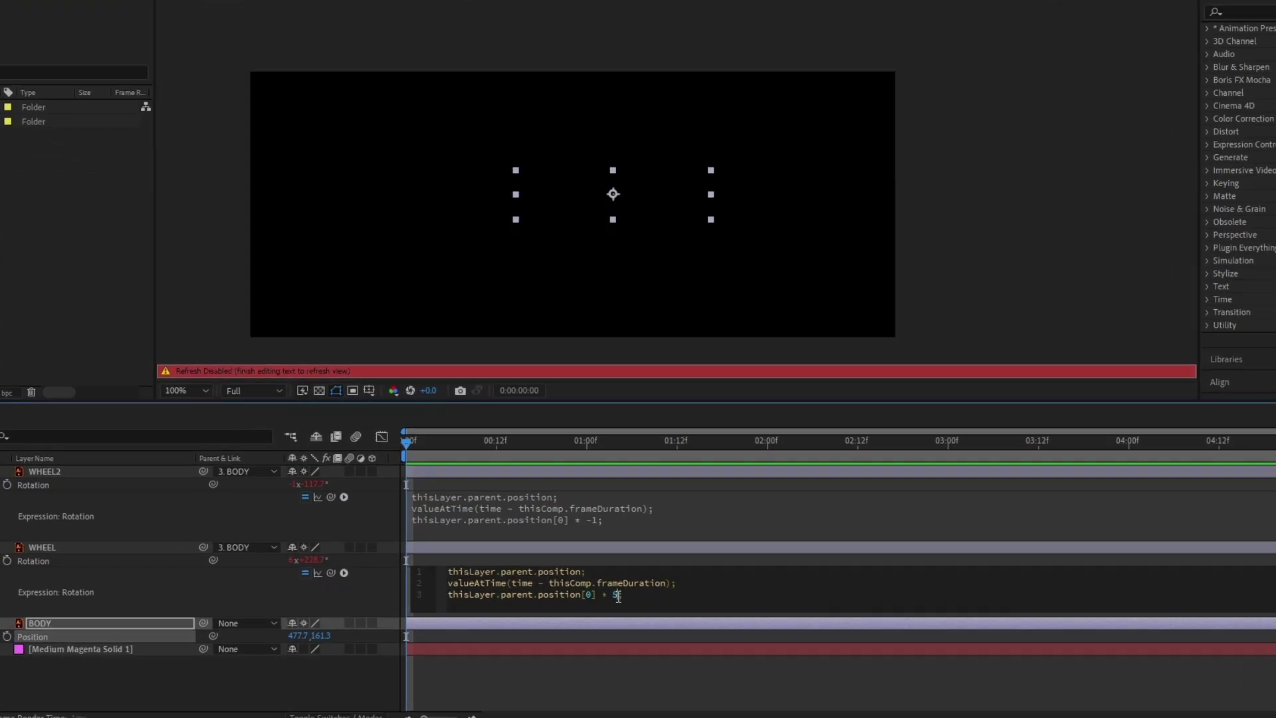
Change WHEEL's rotation multiplier from 5 to -1, then add an expression to Layer 7's Rotation in B5.
double_click(616, 602)
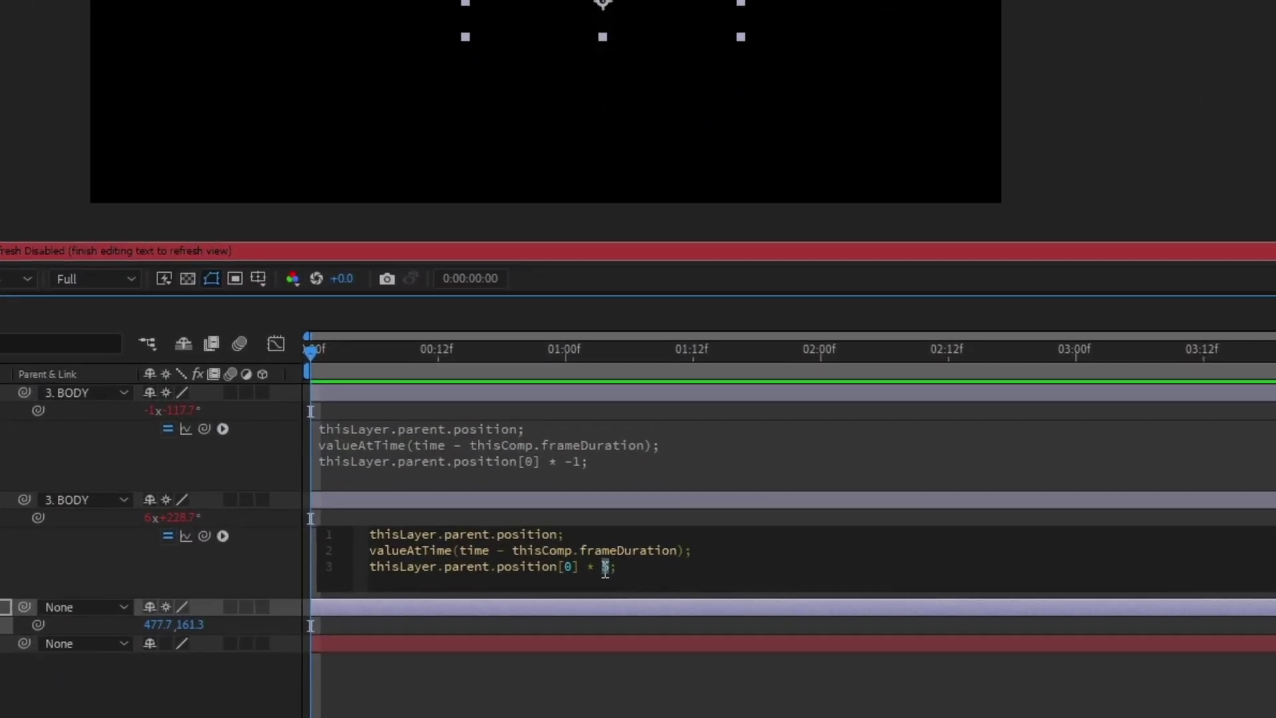
text(-1)
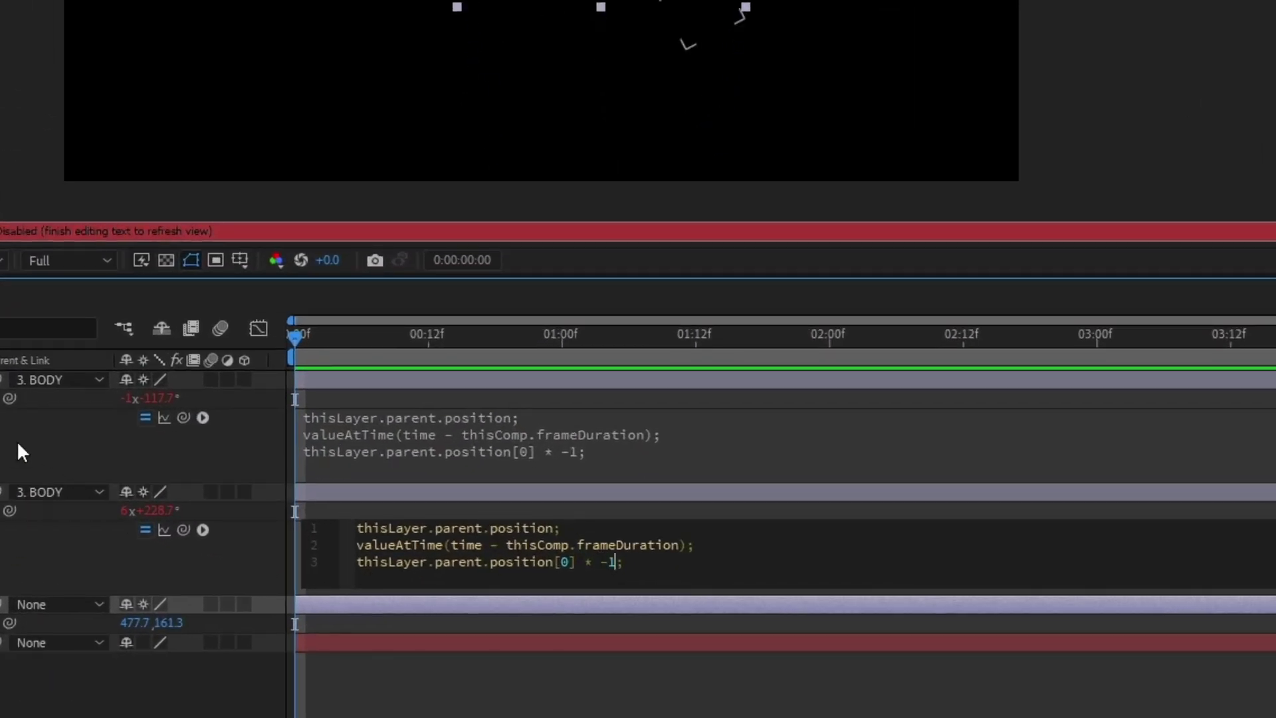
click(17, 440)
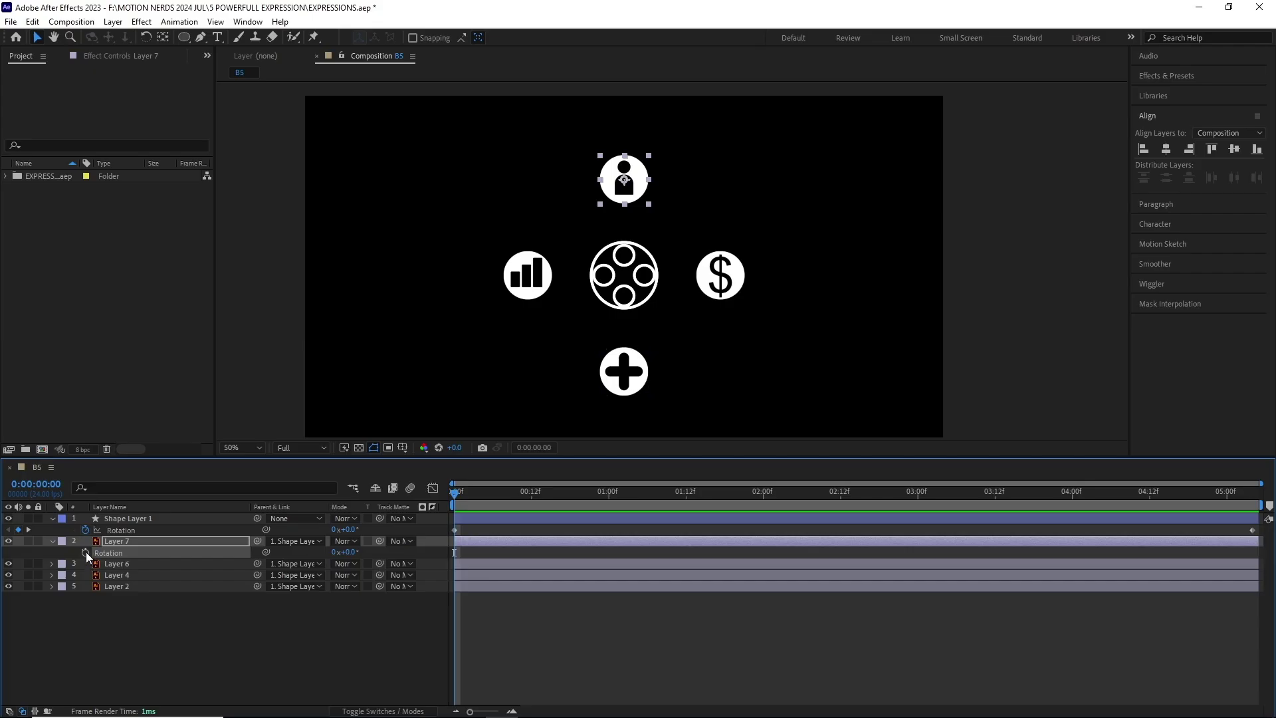
alt+click(86, 553)
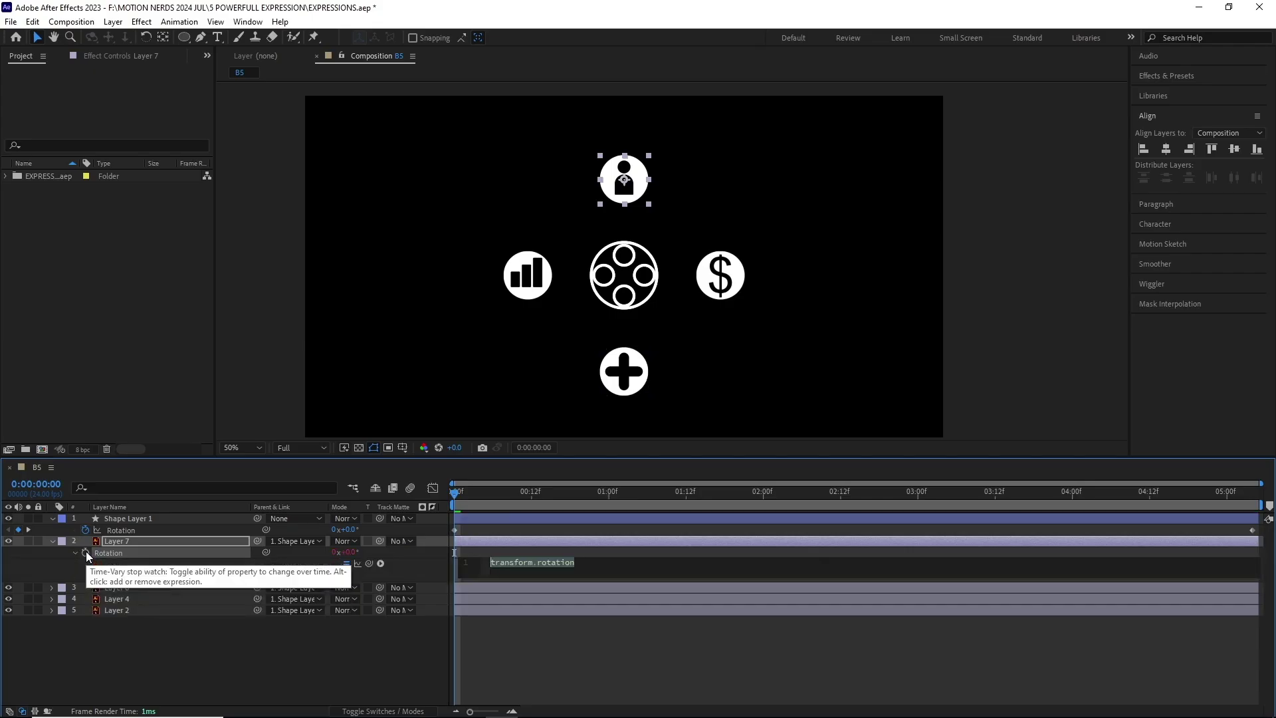